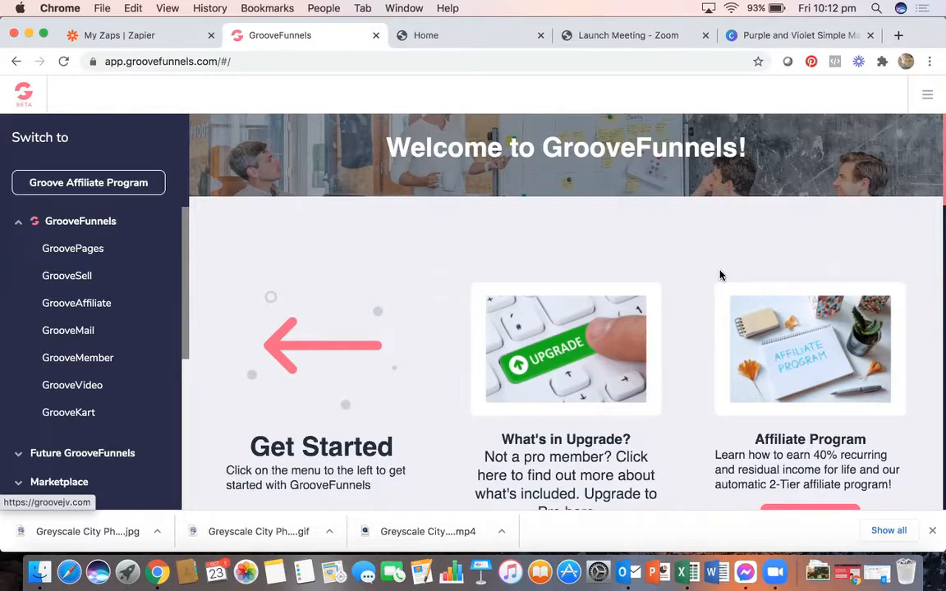
- Switch to the My Zaps tab to view the Zaps list, where Groove to Zoom Test is off
{"action": "left_click", "coordinate": [174, 37]}
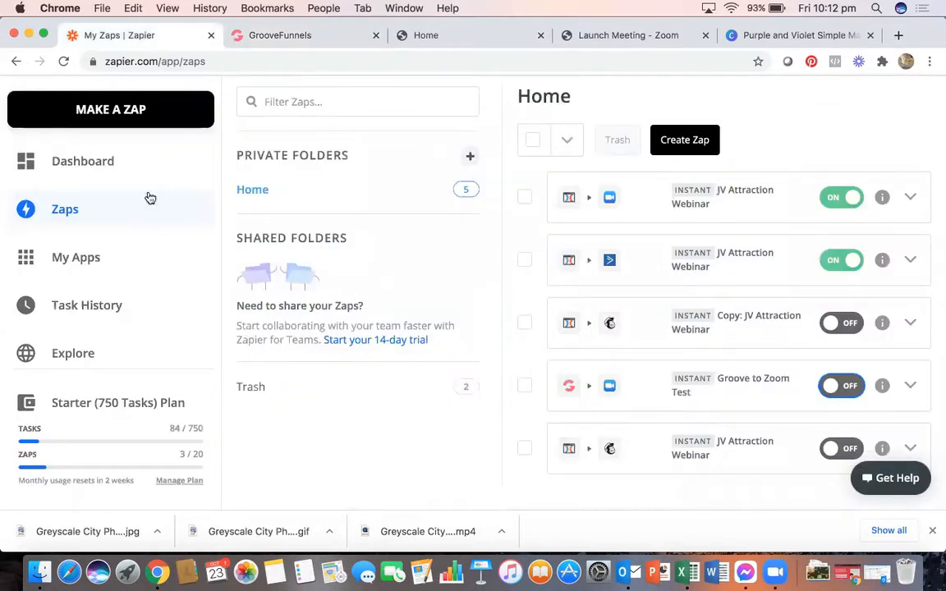
{"action": "scroll", "coordinate": [127, 228], "scroll_direction": "up", "scroll_amount": 3}
- Go to the Zapier dashboard and scroll through the Create your own workflow page
{"action": "left_click", "coordinate": [98, 128]}
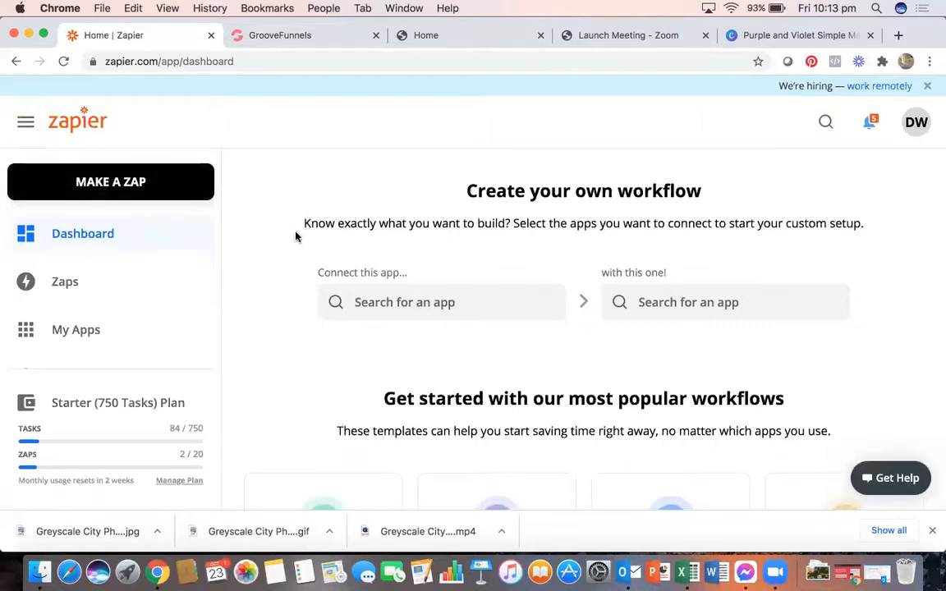
{"action": "scroll", "coordinate": [296, 236], "scroll_direction": "down", "scroll_amount": 2}
{"action": "scroll", "coordinate": [296, 237], "scroll_direction": "down", "scroll_amount": 4}
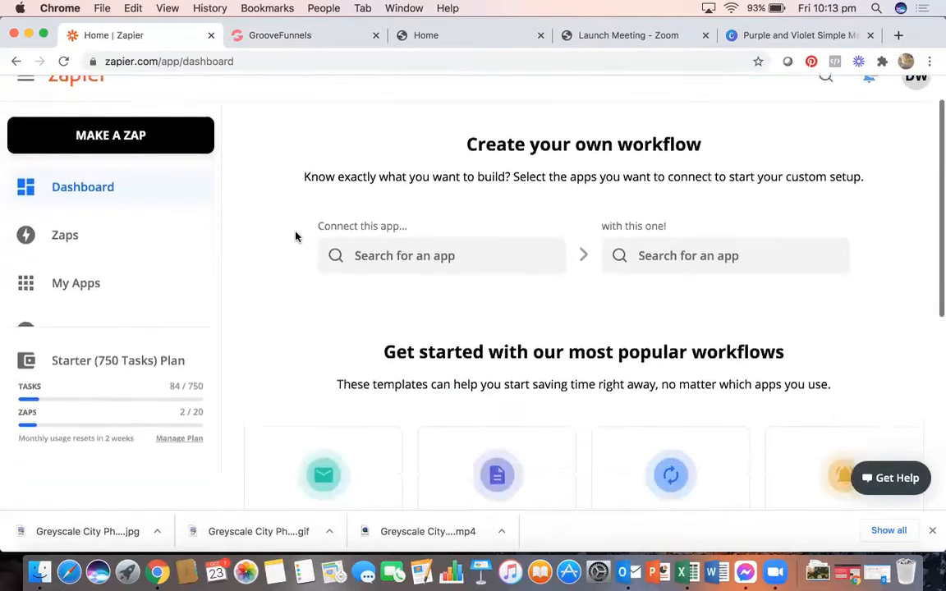
{"action": "scroll", "coordinate": [295, 236], "scroll_direction": "down", "scroll_amount": 6}
{"action": "scroll", "coordinate": [296, 236], "scroll_direction": "up", "scroll_amount": 10}
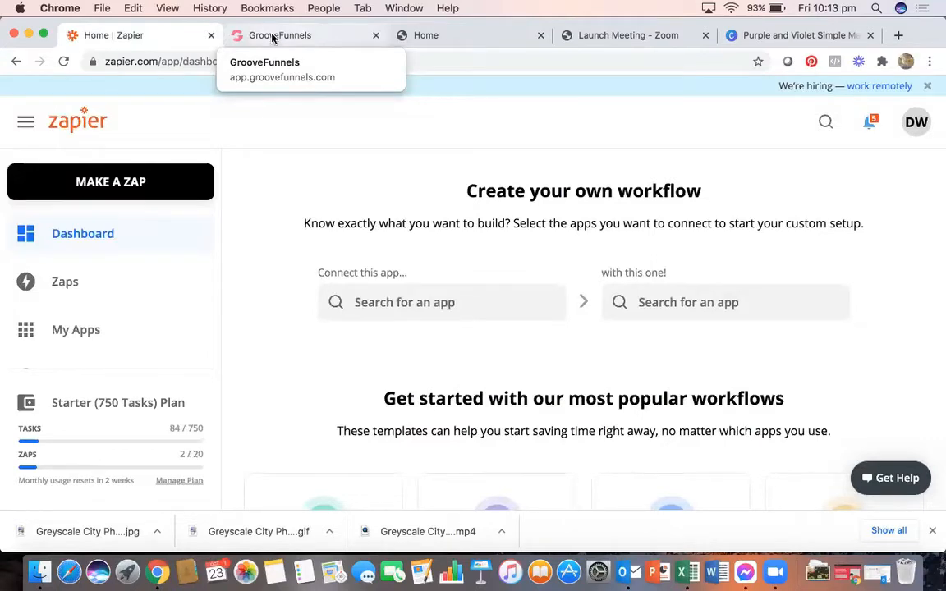
- Open the Free Download Checklist site from the GroovePages site list in the editor
{"action": "left_click", "coordinate": [273, 37]}
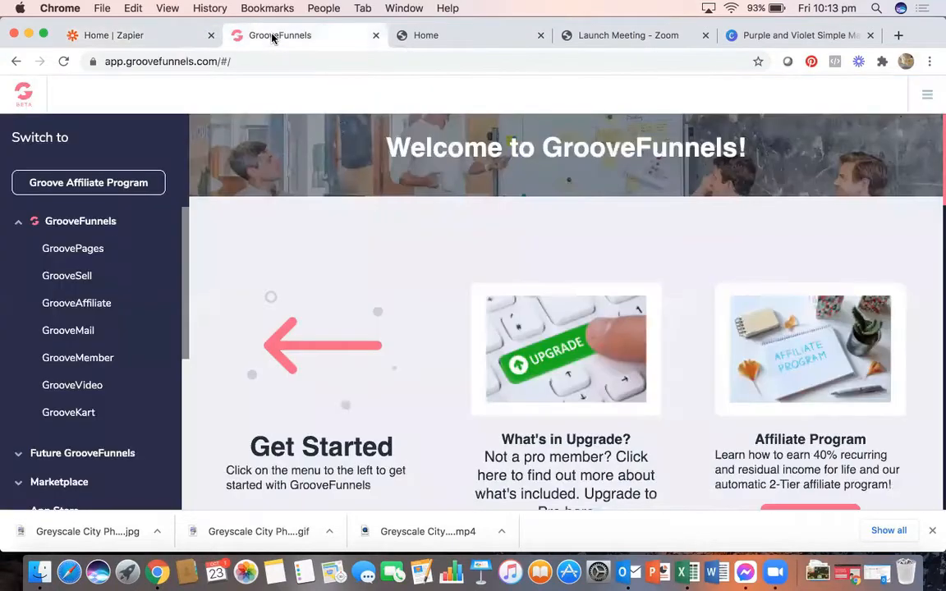
{"action": "left_click", "coordinate": [86, 252]}
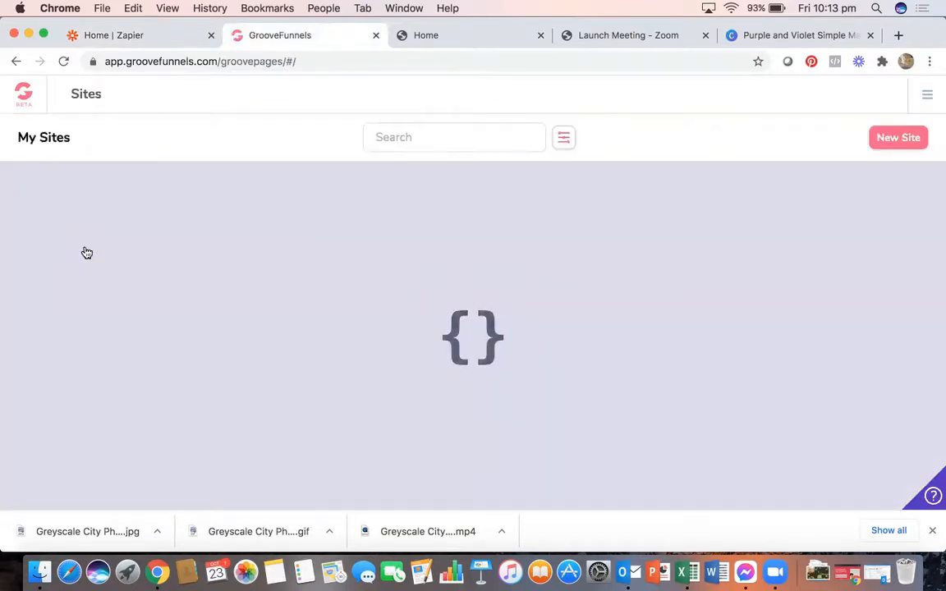
{"action": "scroll", "coordinate": [101, 329], "scroll_direction": "down", "scroll_amount": 2}
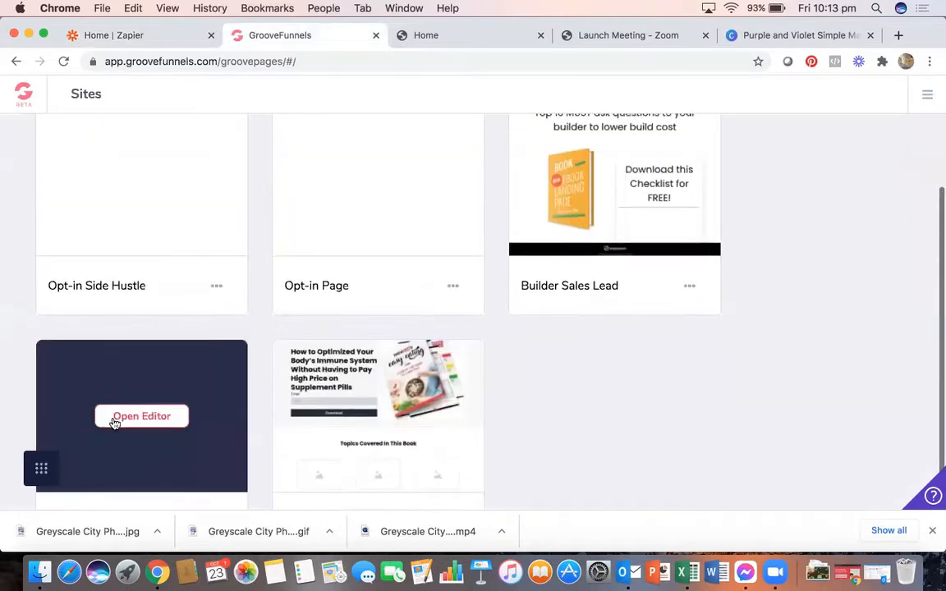
{"action": "left_click", "coordinate": [139, 416]}
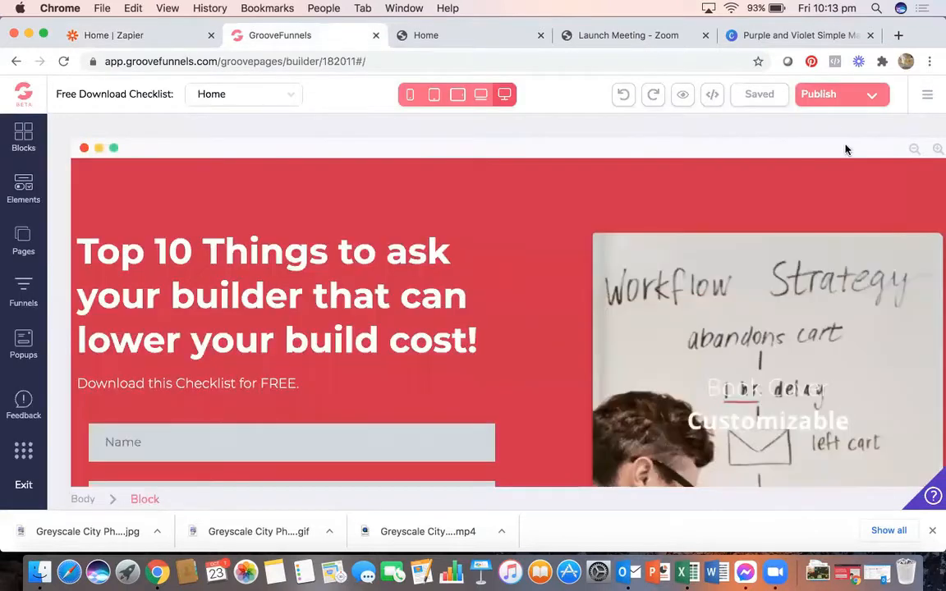
{"action": "scroll", "coordinate": [237, 332], "scroll_direction": "down", "scroll_amount": 4}
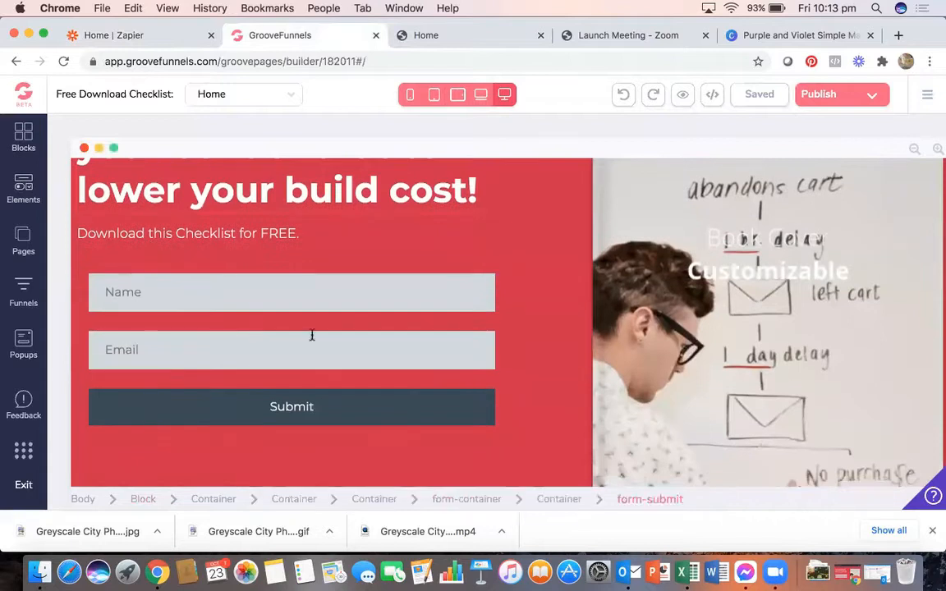
- Clear the test name from the Name field on the live opt-in page
{"action": "left_click", "coordinate": [436, 35]}
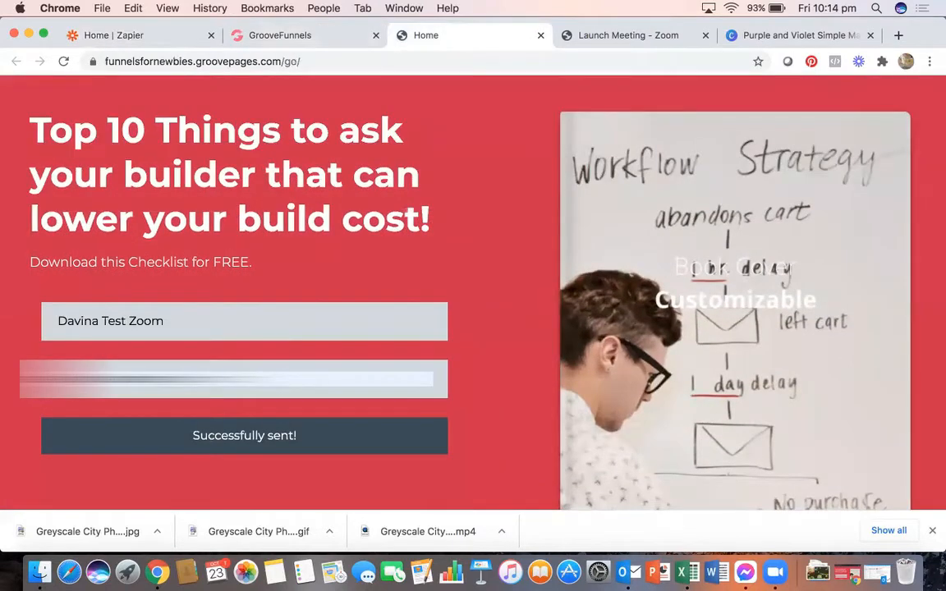
{"action": "left_click_drag", "start_coordinate": [188, 328], "coordinate": [4, 279]}
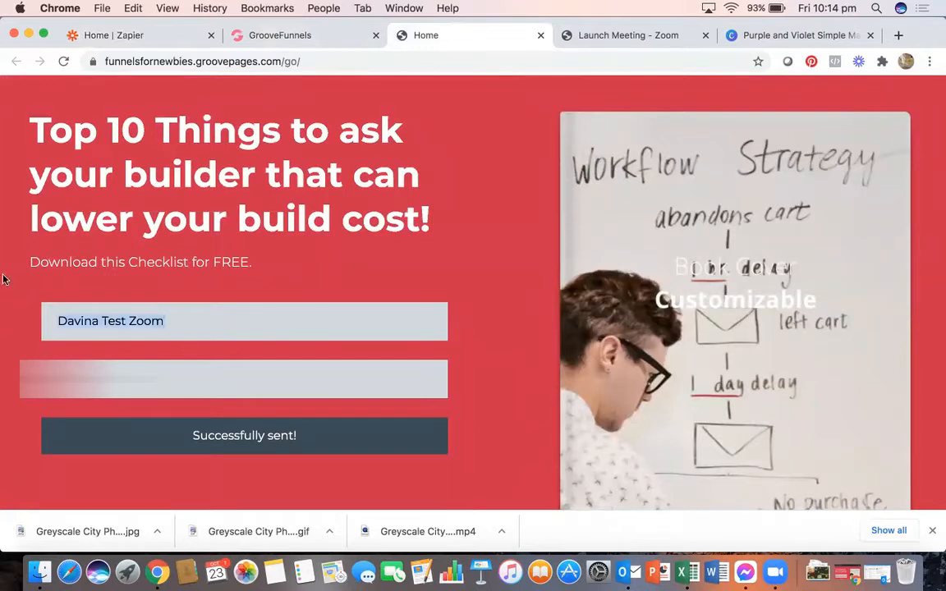
{"action": "key", "text": "BackSpace"}
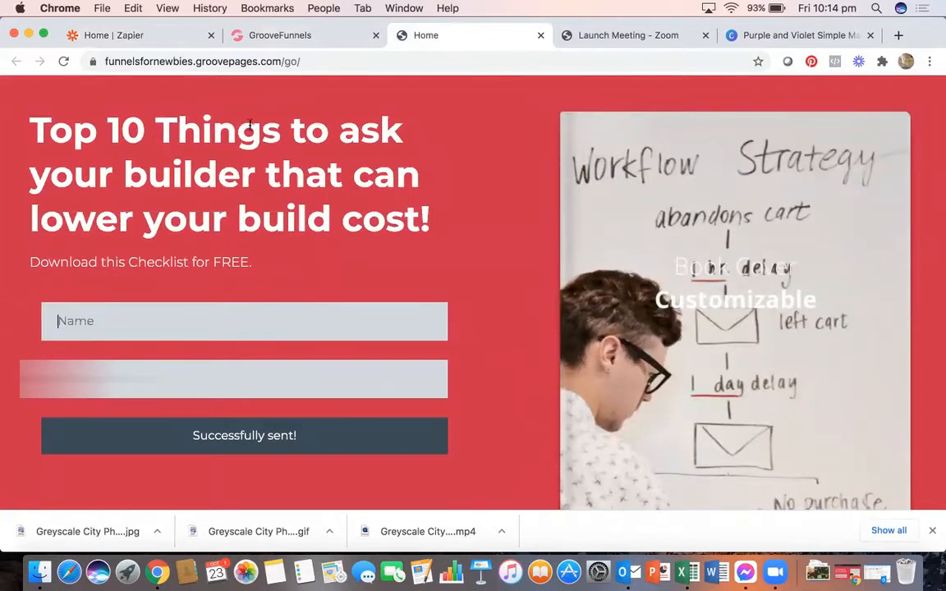
{"action": "left_click", "coordinate": [315, 36]}
- Delete the Email and Download sign-up form beside the checklist bullets and confirm the deletion
{"action": "scroll", "coordinate": [662, 296], "scroll_direction": "down", "scroll_amount": 3}
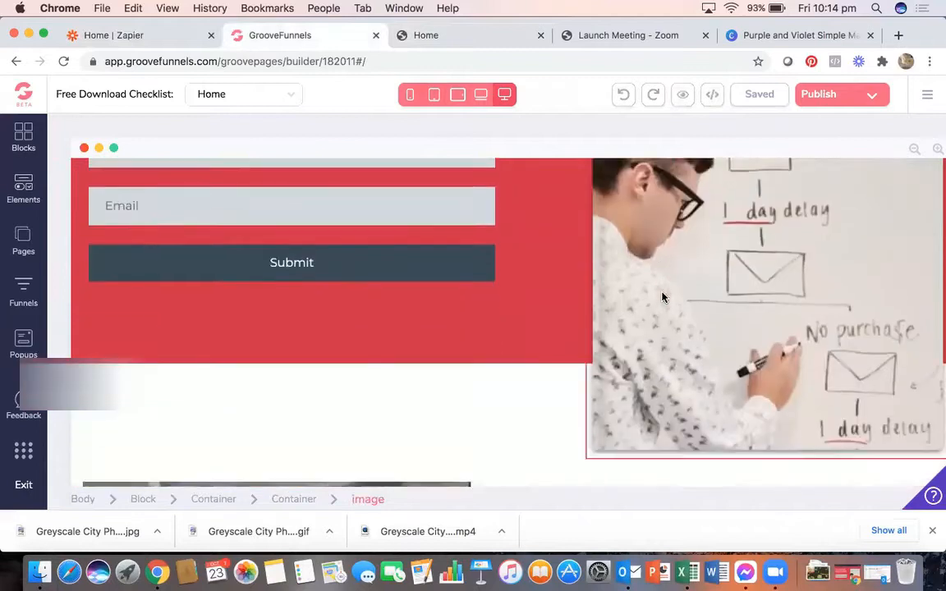
{"action": "scroll", "coordinate": [664, 297], "scroll_direction": "down", "scroll_amount": 10}
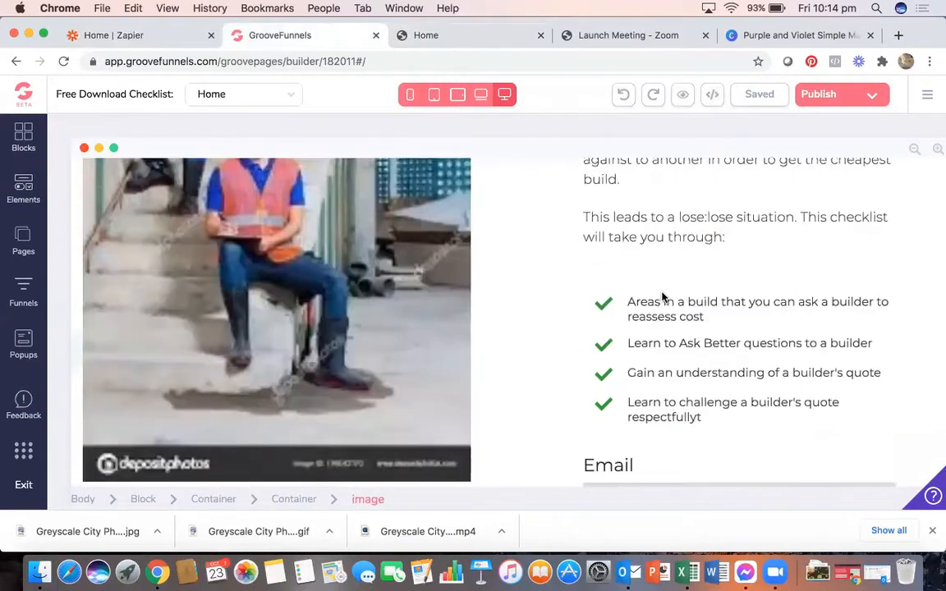
{"action": "scroll", "coordinate": [662, 296], "scroll_direction": "down", "scroll_amount": 4}
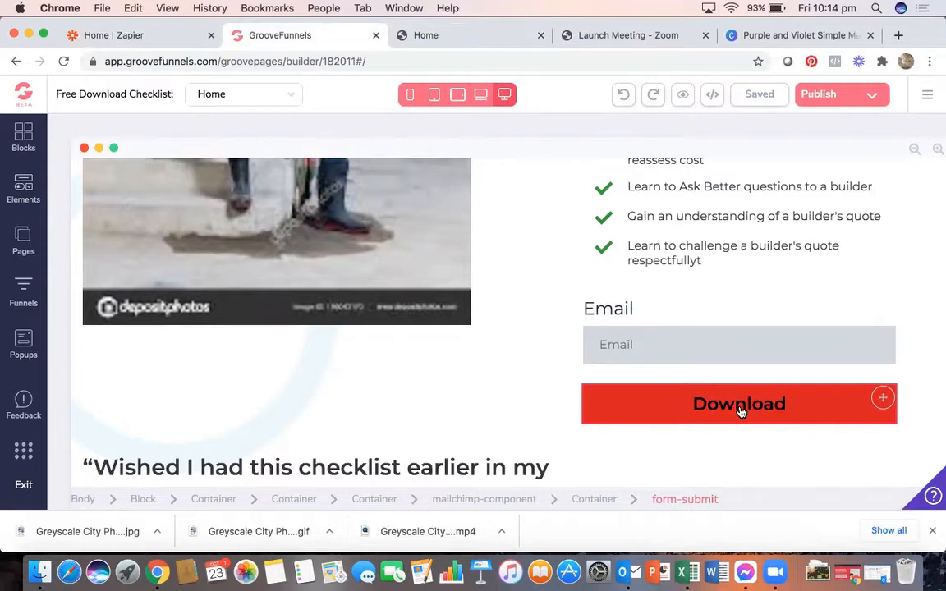
{"action": "left_click", "coordinate": [667, 309]}
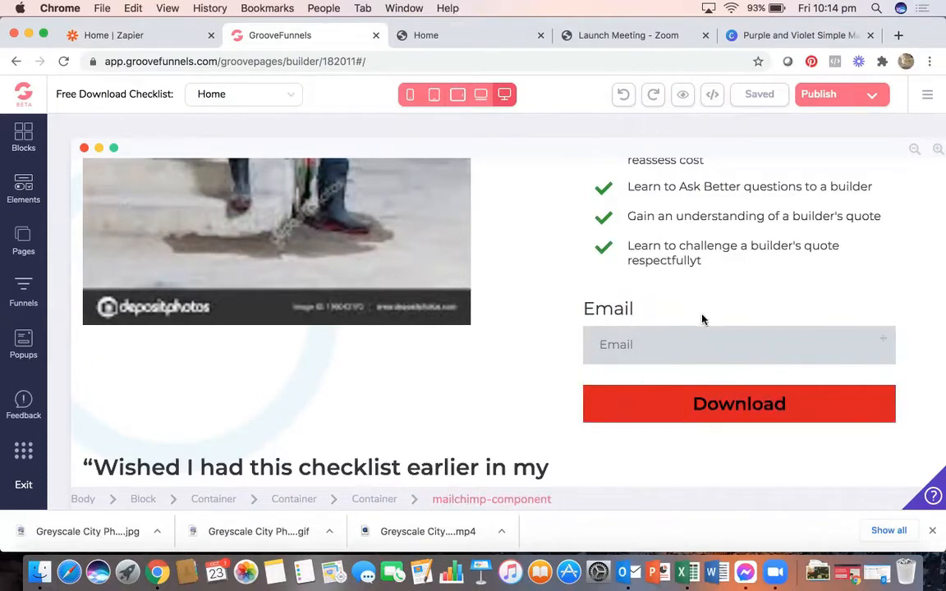
{"action": "left_click", "coordinate": [654, 309]}
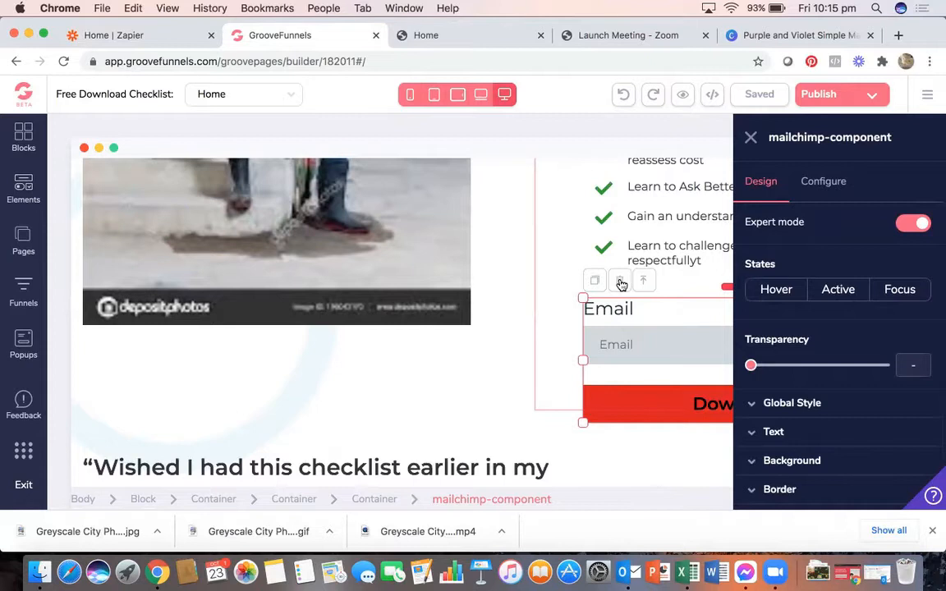
{"action": "left_click", "coordinate": [621, 283]}
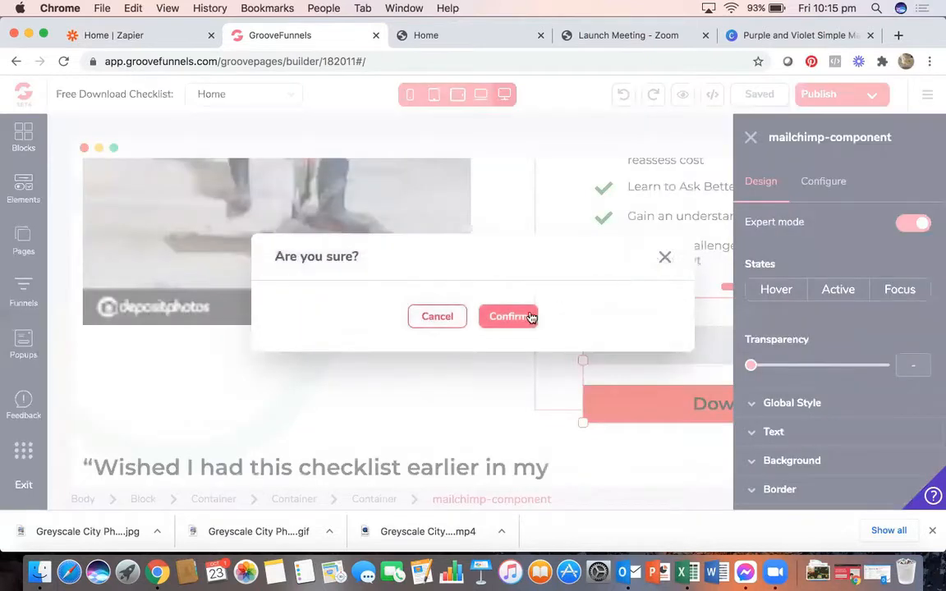
{"action": "left_click", "coordinate": [523, 317]}
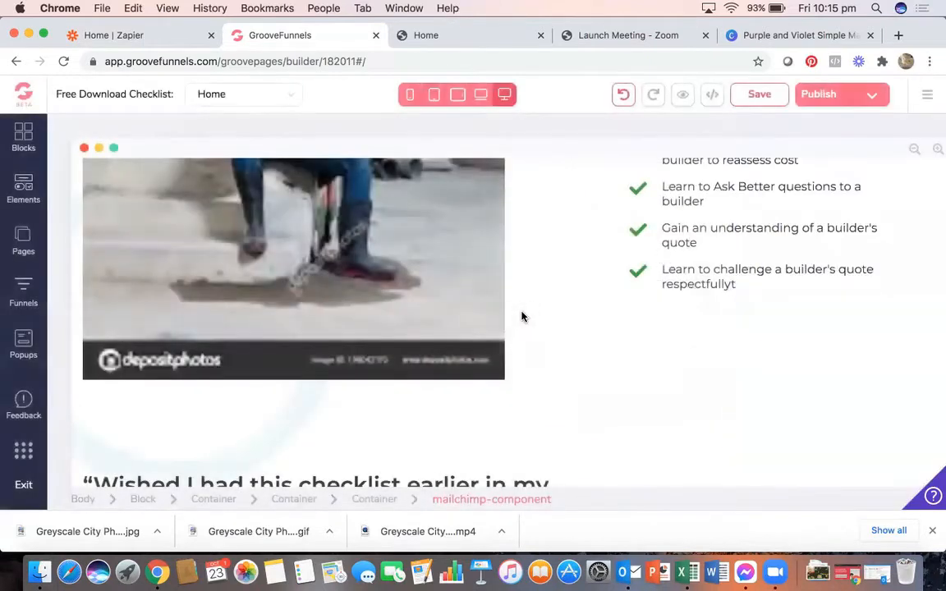
{"action": "left_click", "coordinate": [142, 275]}
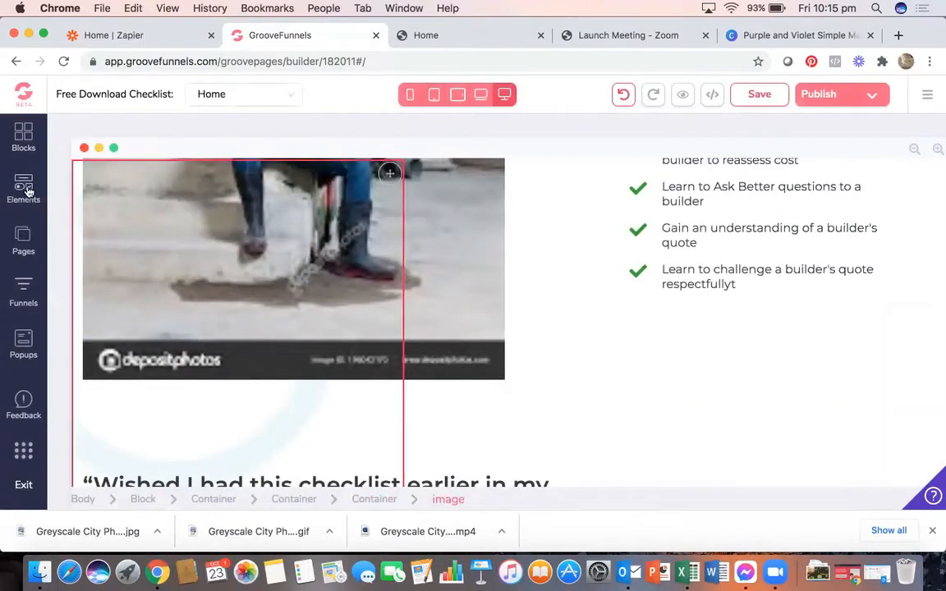
- Drop an Empty Form where the old form was and place an Input Field inside it
{"action": "left_click", "coordinate": [27, 191]}
{"action": "scroll", "coordinate": [151, 390], "scroll_direction": "down", "scroll_amount": 3}
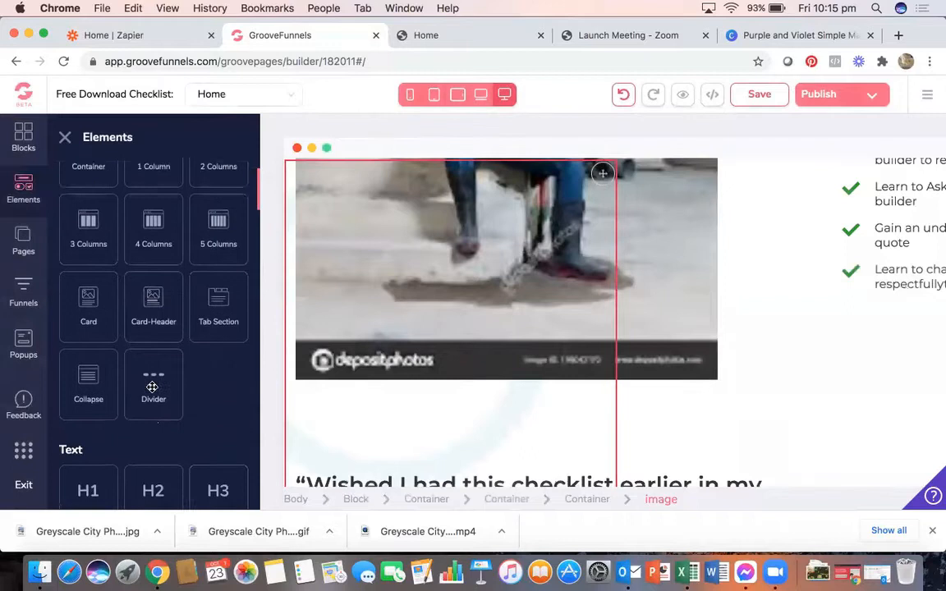
{"action": "scroll", "coordinate": [151, 390], "scroll_direction": "down", "scroll_amount": 10}
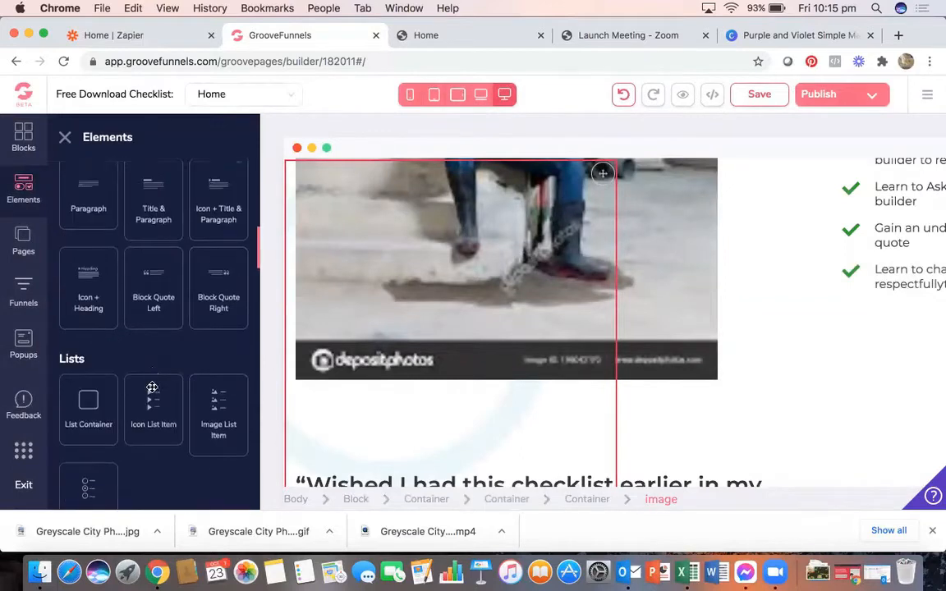
{"action": "scroll", "coordinate": [107, 363], "scroll_direction": "down", "scroll_amount": 10}
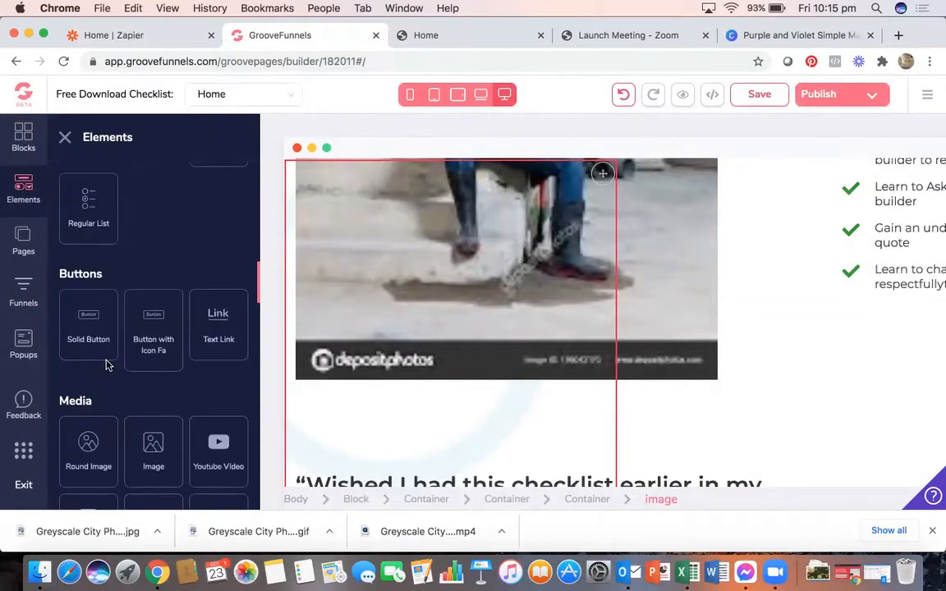
{"action": "scroll", "coordinate": [107, 363], "scroll_direction": "down", "scroll_amount": 5}
{"action": "left_click_drag", "start_coordinate": [105, 363], "coordinate": [865, 359]}
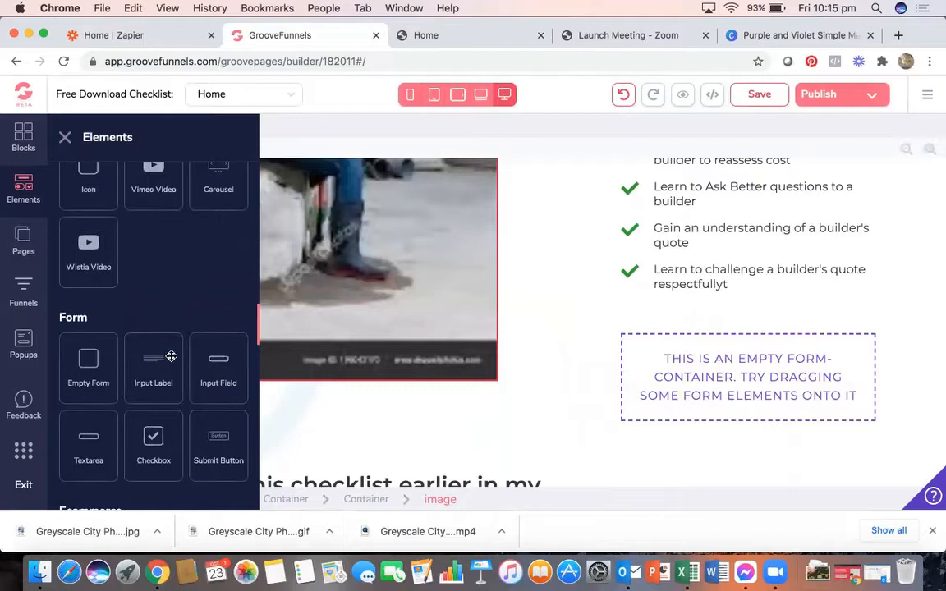
{"action": "left_click_drag", "start_coordinate": [216, 363], "coordinate": [667, 359]}
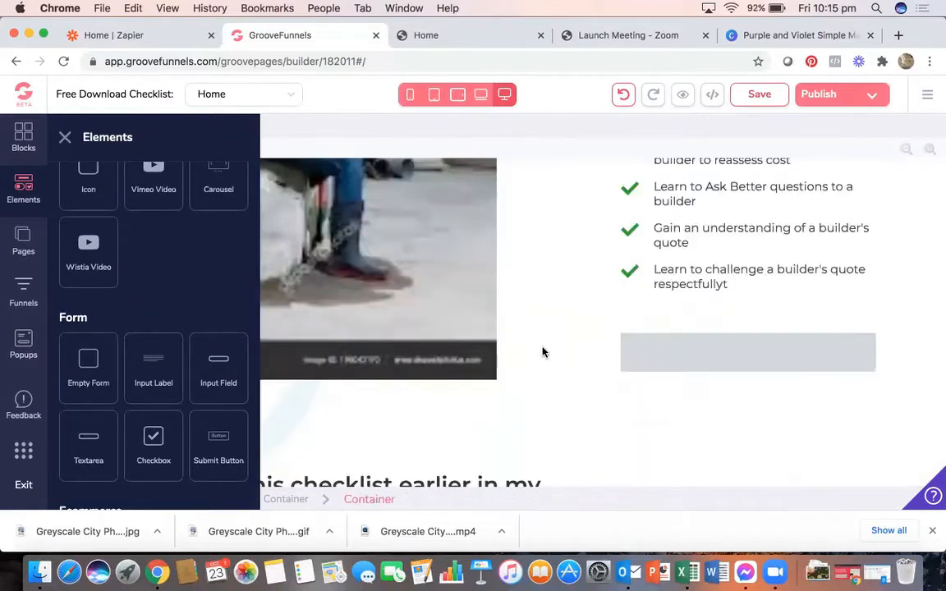
- Check the lower form's Your Email field, then add a second input field to the new form
{"action": "scroll", "coordinate": [543, 352], "scroll_direction": "down", "scroll_amount": 10}
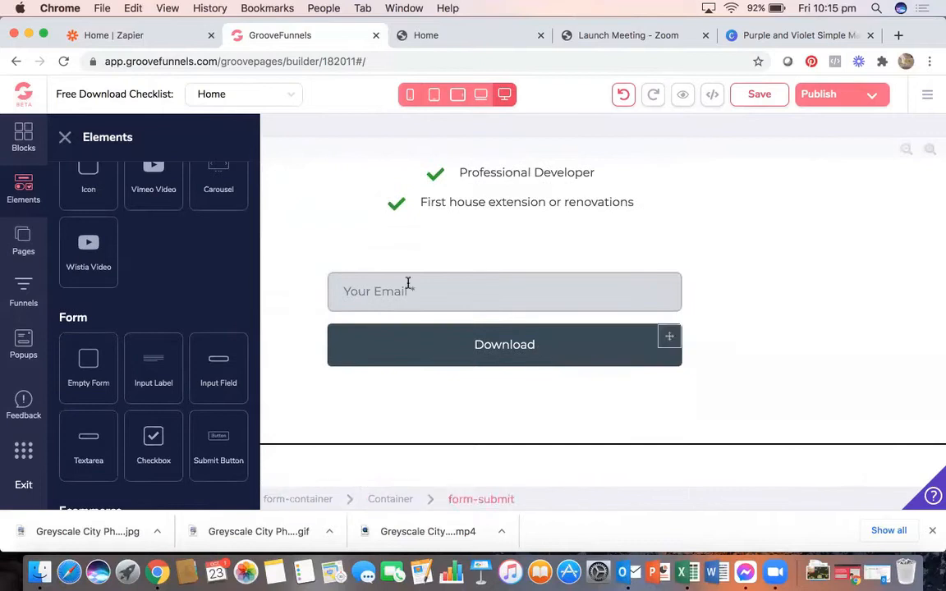
{"action": "left_click", "coordinate": [402, 287]}
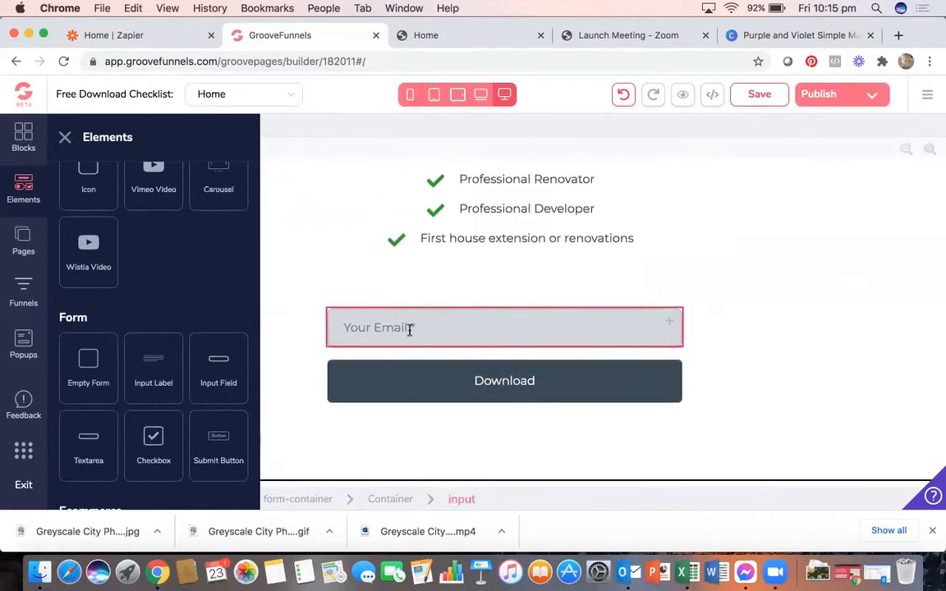
{"action": "left_click", "coordinate": [504, 310]}
{"action": "scroll", "coordinate": [504, 311], "scroll_direction": "up", "scroll_amount": 10}
{"action": "scroll", "coordinate": [507, 316], "scroll_direction": "up", "scroll_amount": 5}
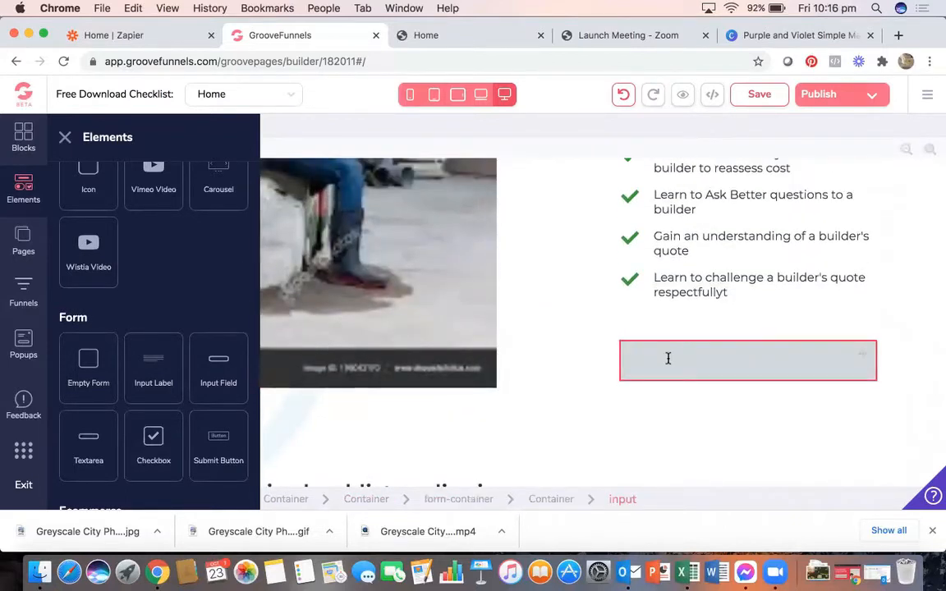
{"action": "left_click_drag", "start_coordinate": [201, 335], "coordinate": [708, 391]}
{"action": "key", "text": "super+z"}
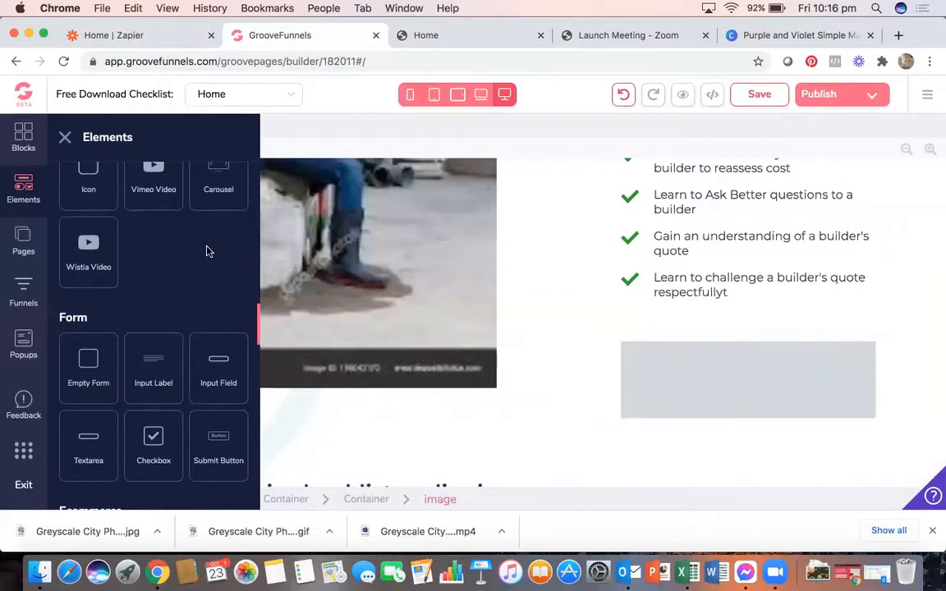
- Drop a dashed Divider between the two grey input fields of the new form
{"action": "scroll", "coordinate": [205, 249], "scroll_direction": "down", "scroll_amount": 5}
{"action": "scroll", "coordinate": [205, 250], "scroll_direction": "up", "scroll_amount": 1}
{"action": "scroll", "coordinate": [206, 250], "scroll_direction": "up", "scroll_amount": 8}
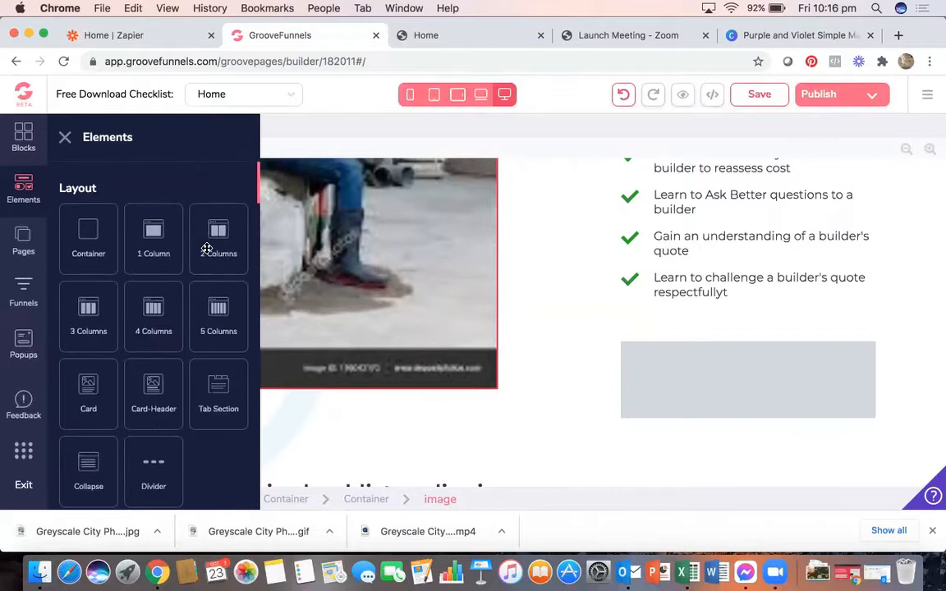
{"action": "scroll", "coordinate": [184, 306], "scroll_direction": "down", "scroll_amount": 2}
{"action": "left_click_drag", "start_coordinate": [151, 368], "coordinate": [670, 387]}
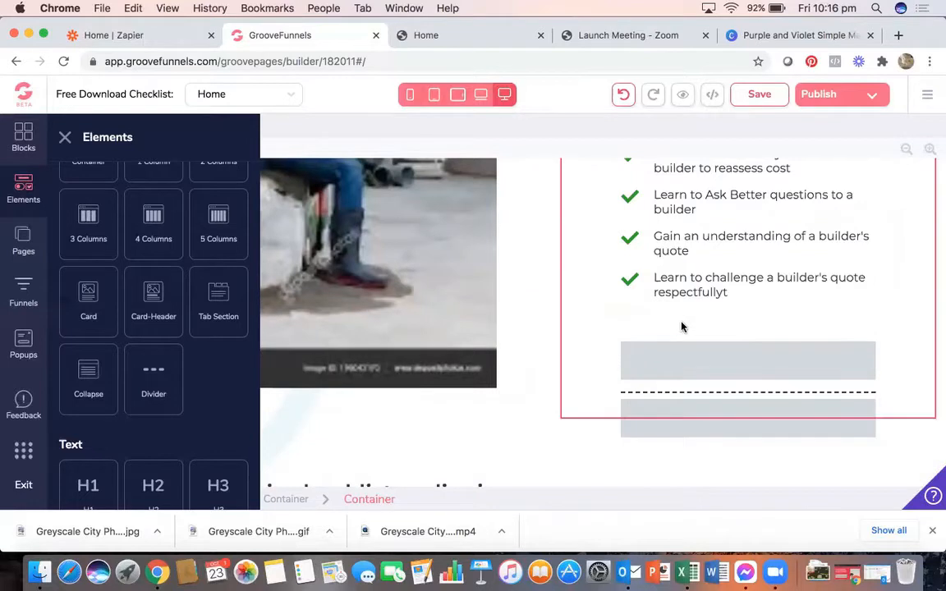
{"action": "scroll", "coordinate": [647, 327], "scroll_direction": "down", "scroll_amount": 3}
{"action": "scroll", "coordinate": [648, 326], "scroll_direction": "up", "scroll_amount": 2}
{"action": "scroll", "coordinate": [647, 321], "scroll_direction": "up", "scroll_amount": 1}
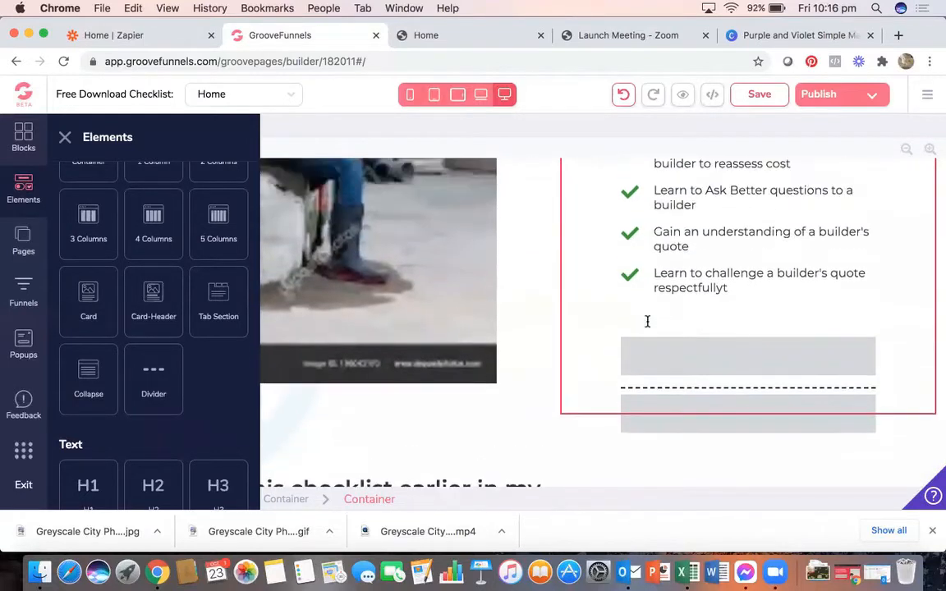
{"action": "scroll", "coordinate": [241, 356], "scroll_direction": "down", "scroll_amount": 10}
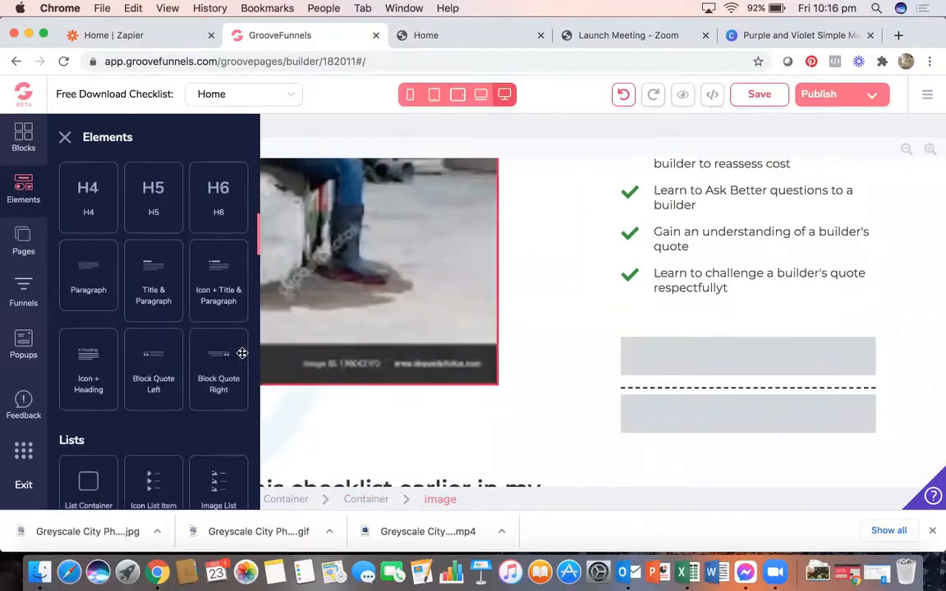
{"action": "scroll", "coordinate": [242, 353], "scroll_direction": "down", "scroll_amount": 5}
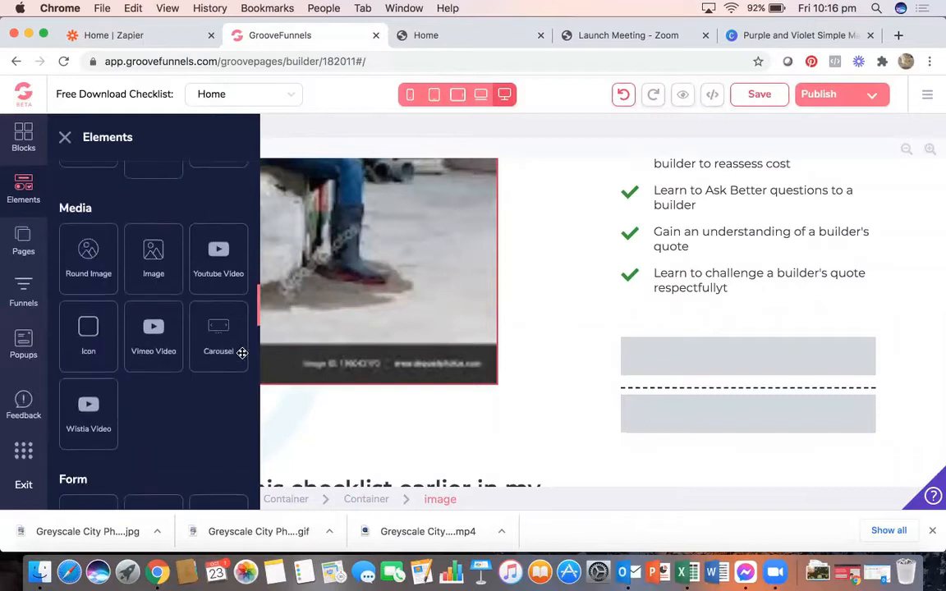
- Add an input label above the grey fields, then delete it
{"action": "left_click_drag", "start_coordinate": [148, 364], "coordinate": [671, 326]}
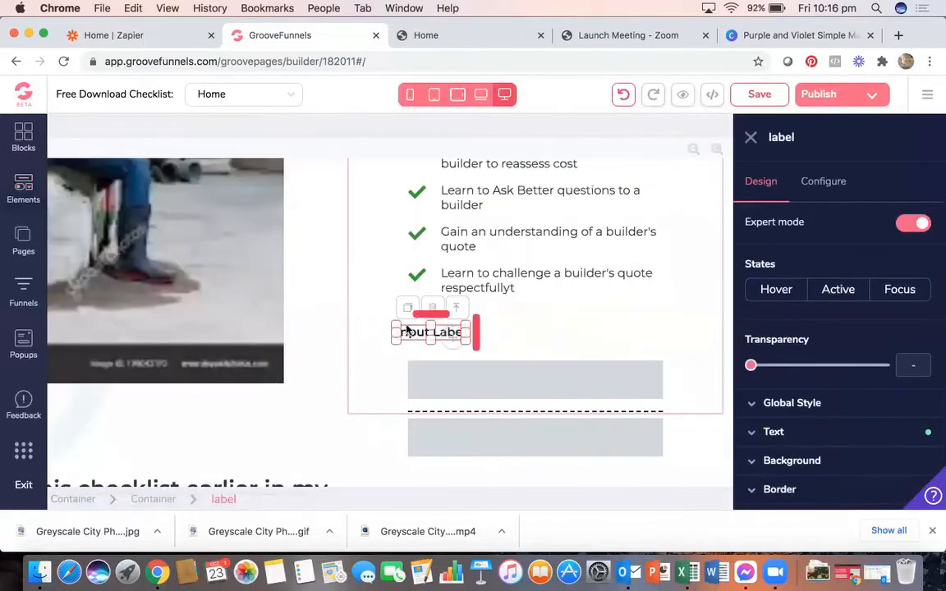
{"action": "double_click", "coordinate": [410, 334]}
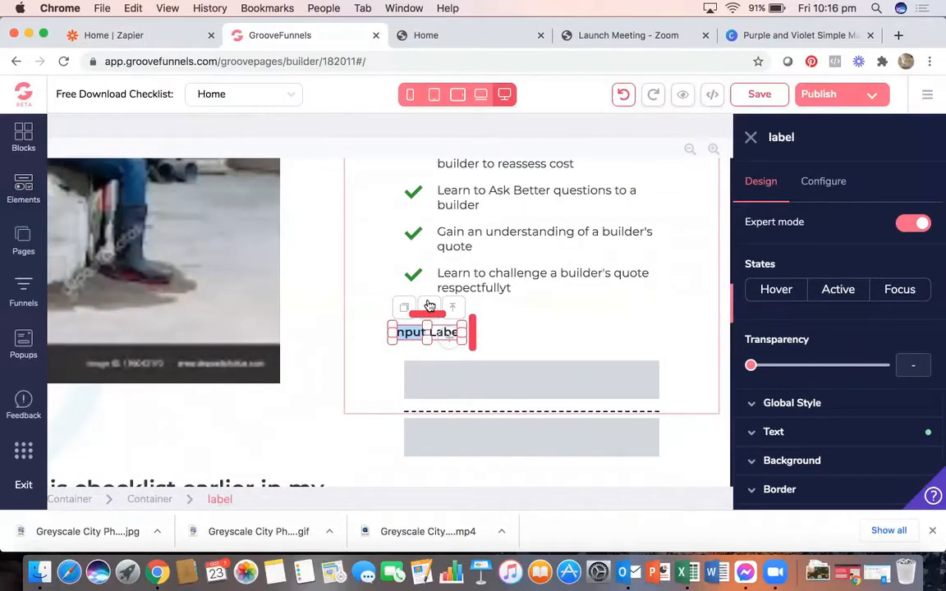
{"action": "left_click", "coordinate": [430, 308]}
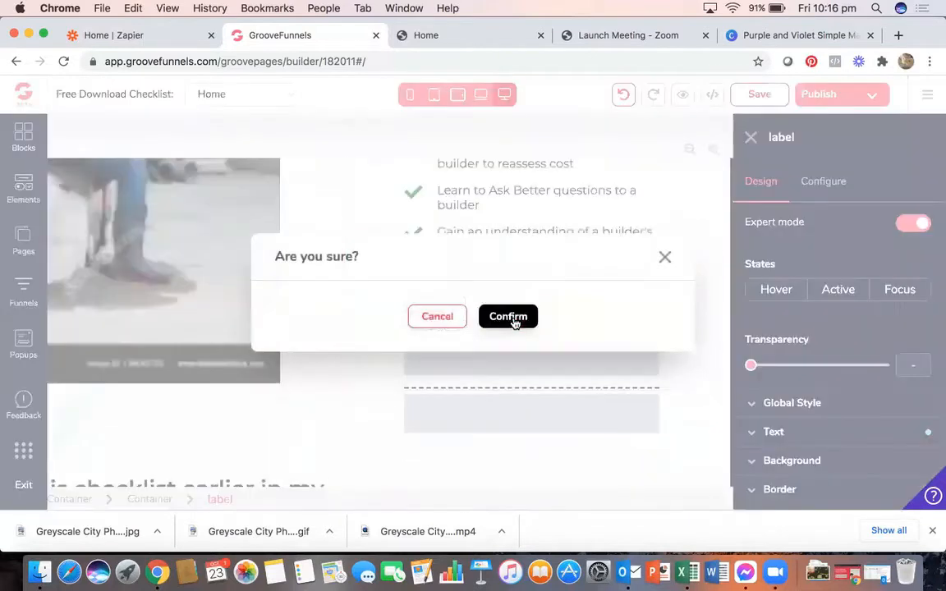
{"action": "left_click", "coordinate": [513, 321]}
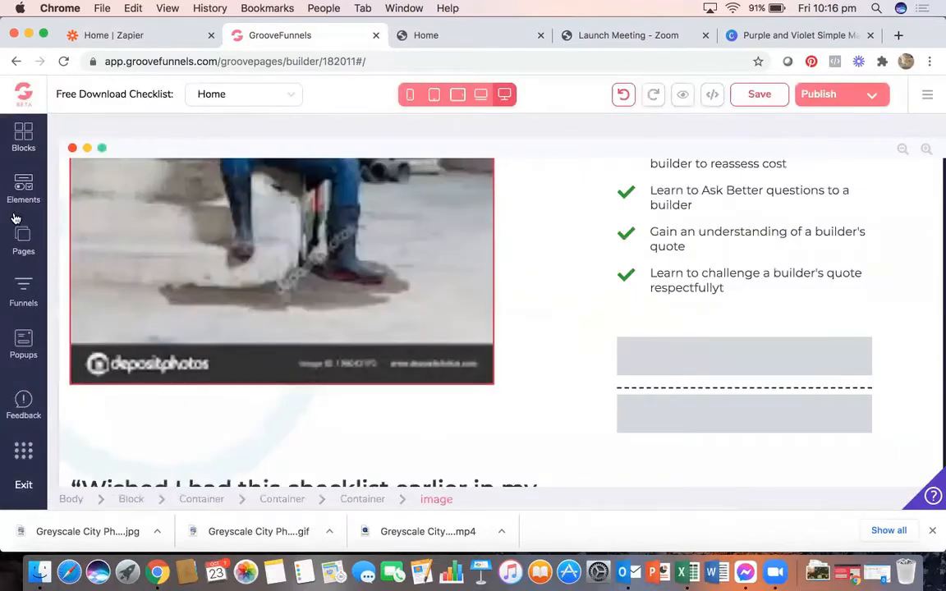
- Drag an H3 heading into the form above the grey fields
{"action": "left_click", "coordinate": [23, 182]}
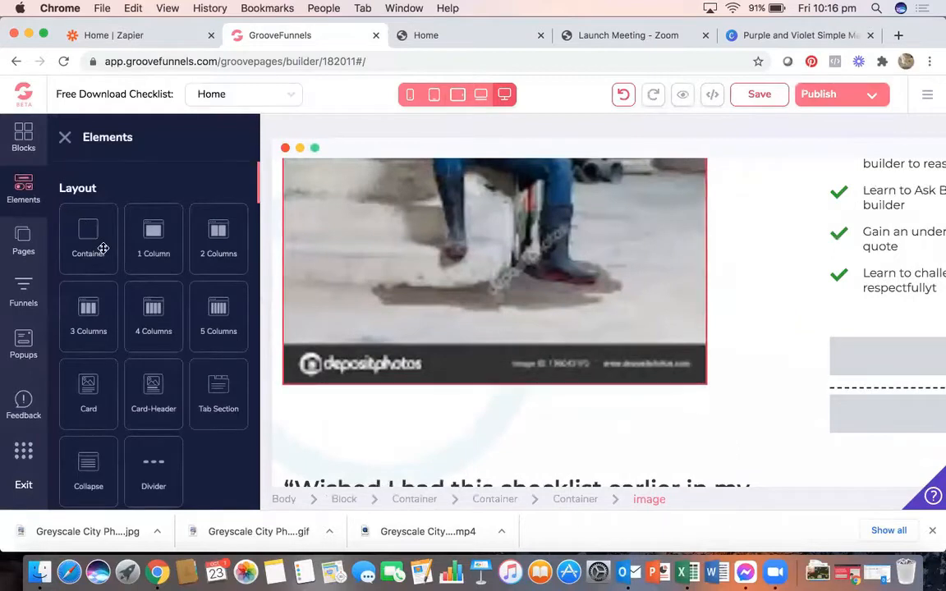
{"action": "scroll", "coordinate": [107, 368], "scroll_direction": "down", "scroll_amount": 5}
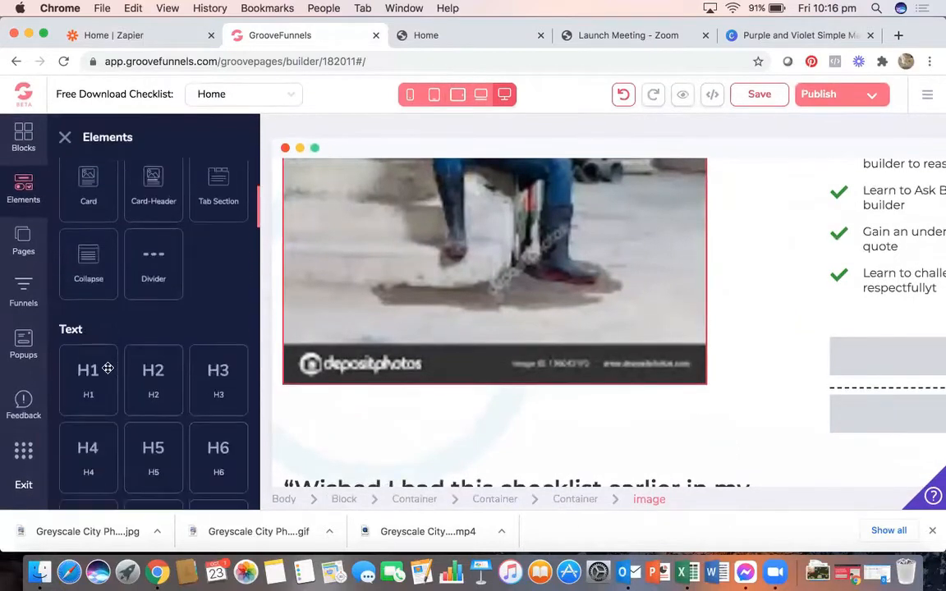
{"action": "scroll", "coordinate": [107, 367], "scroll_direction": "up", "scroll_amount": 2}
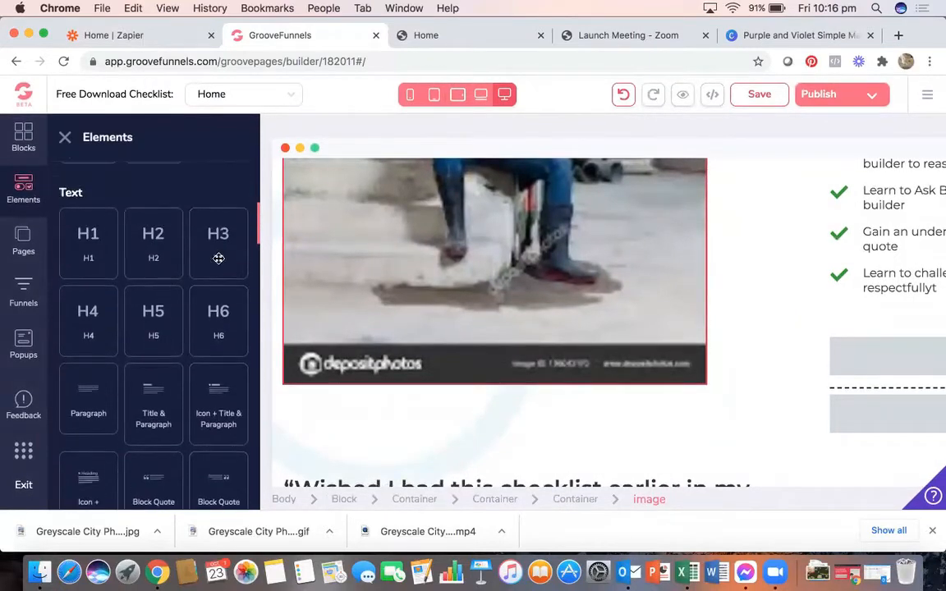
{"action": "left_click_drag", "start_coordinate": [603, 331], "coordinate": [862, 330]}
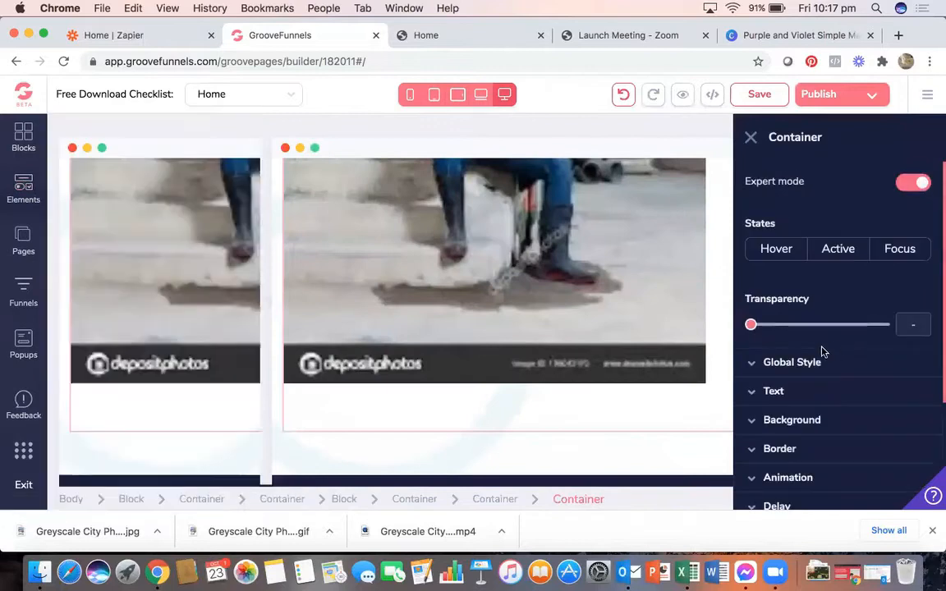
{"action": "scroll", "coordinate": [618, 328], "scroll_direction": "right", "scroll_amount": 3}
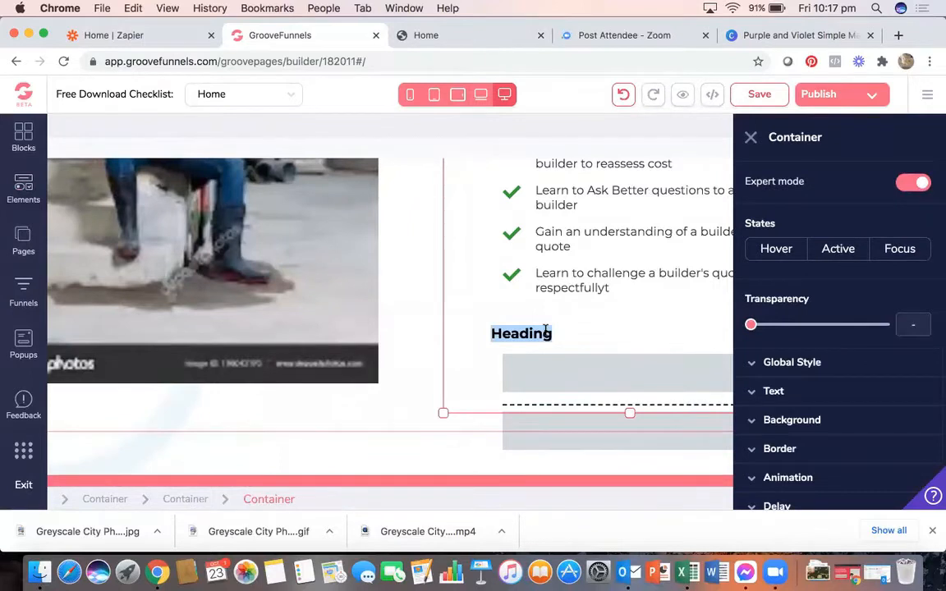
- Change the heading text to 'Download your copy below'
{"action": "left_click", "coordinate": [545, 331]}
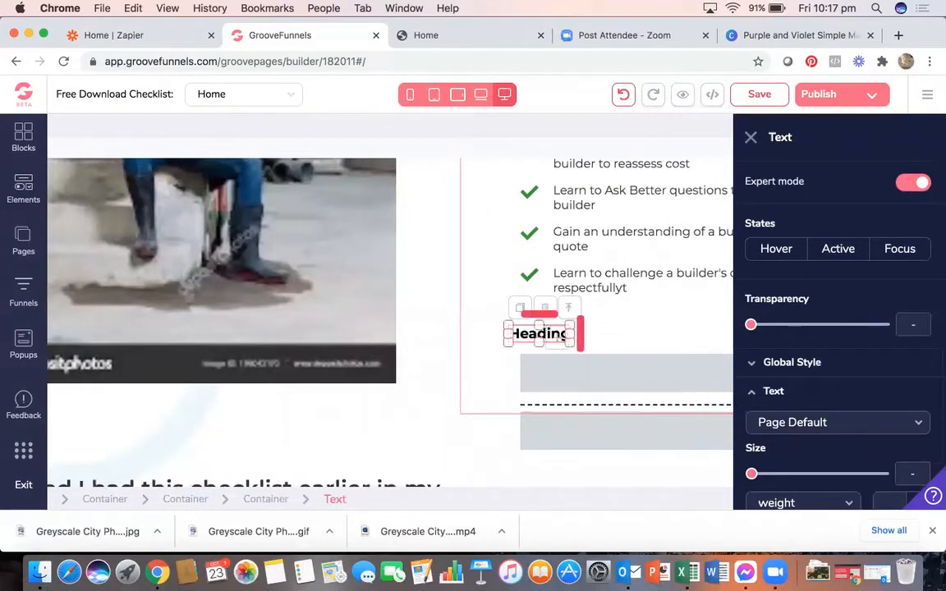
{"action": "key", "text": "BackSpace"}
{"action": "key", "text": "BackSpace"}
{"action": "key", "text": "BackSpace"}
{"action": "key", "text": "BackSpace"}
{"action": "key", "text": "BackSpace"}
{"action": "key", "text": "BackSpace"}
{"action": "key", "text": "BackSpace"}
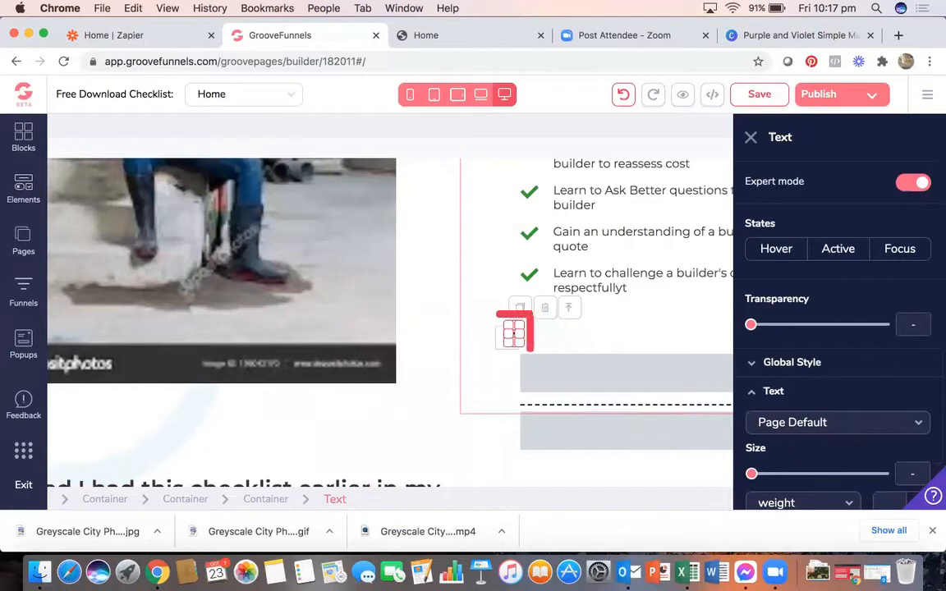
{"action": "type", "text": "Calim your"}
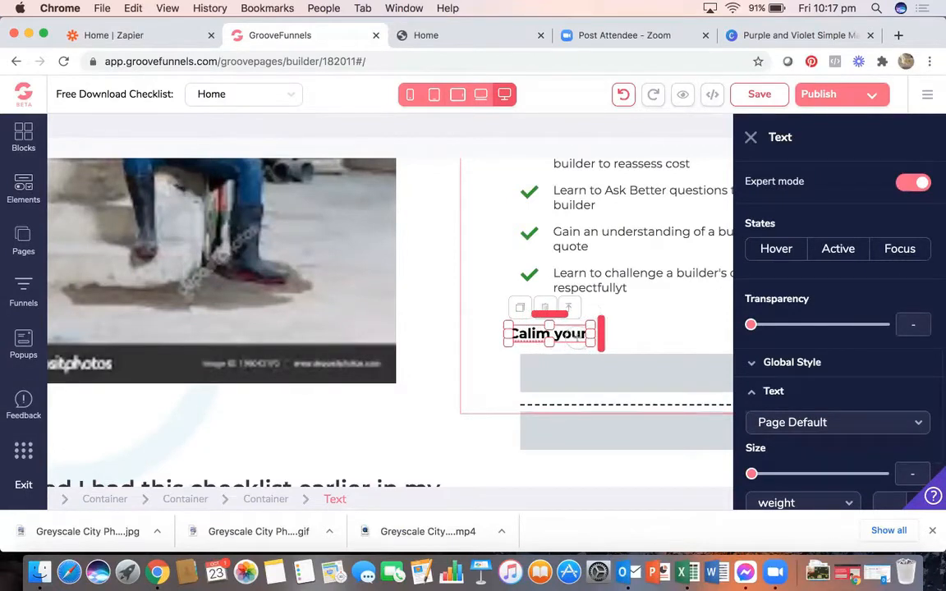
{"action": "type", "text": " copy below"}
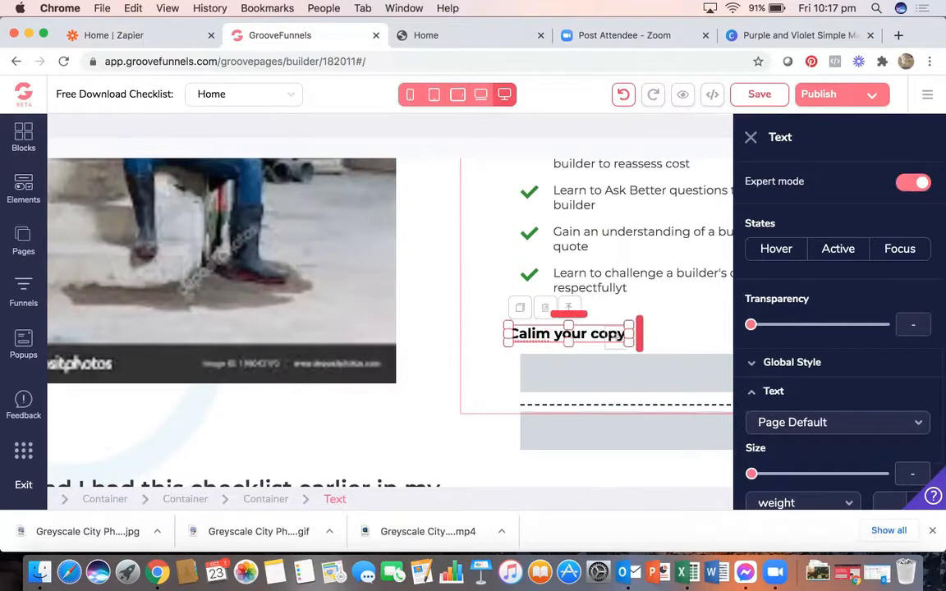
{"action": "key", "text": "BackSpace"}
{"action": "key", "text": "BackSpace"}
{"action": "key", "text": "BackSpace"}
{"action": "key", "text": "BackSpace"}
{"action": "key", "text": "BackSpace"}
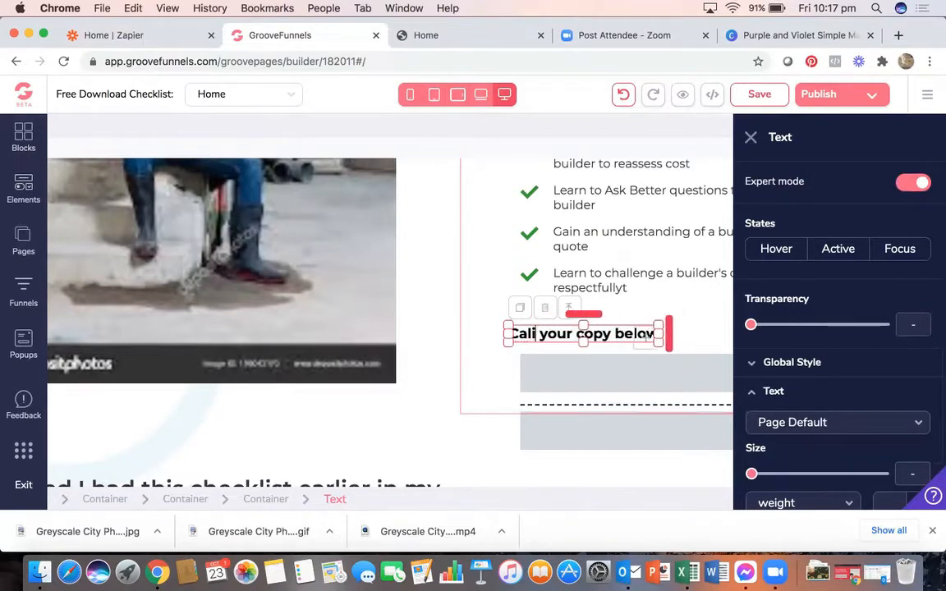
{"action": "type", "text": "Do"}
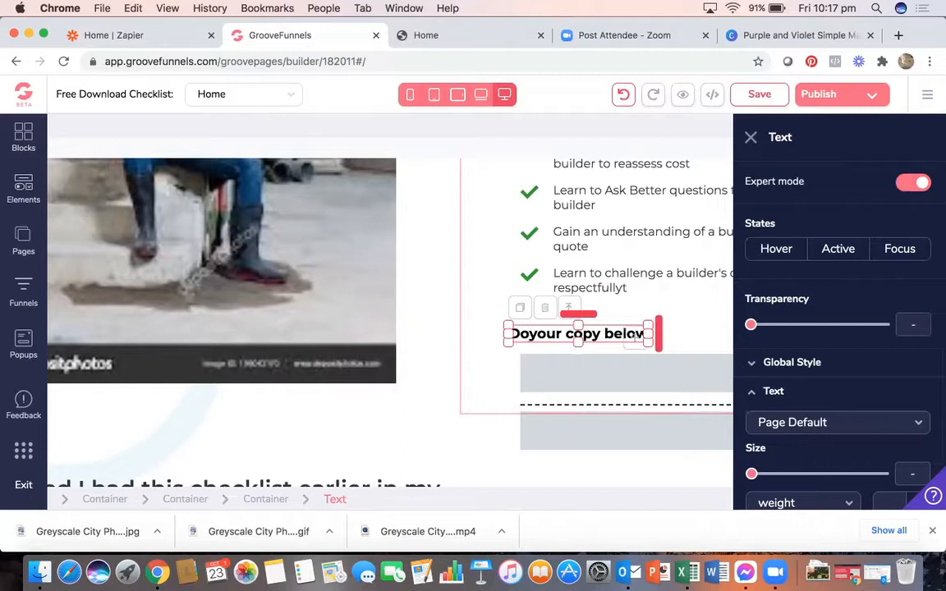
{"action": "type", "text": "wnload"}
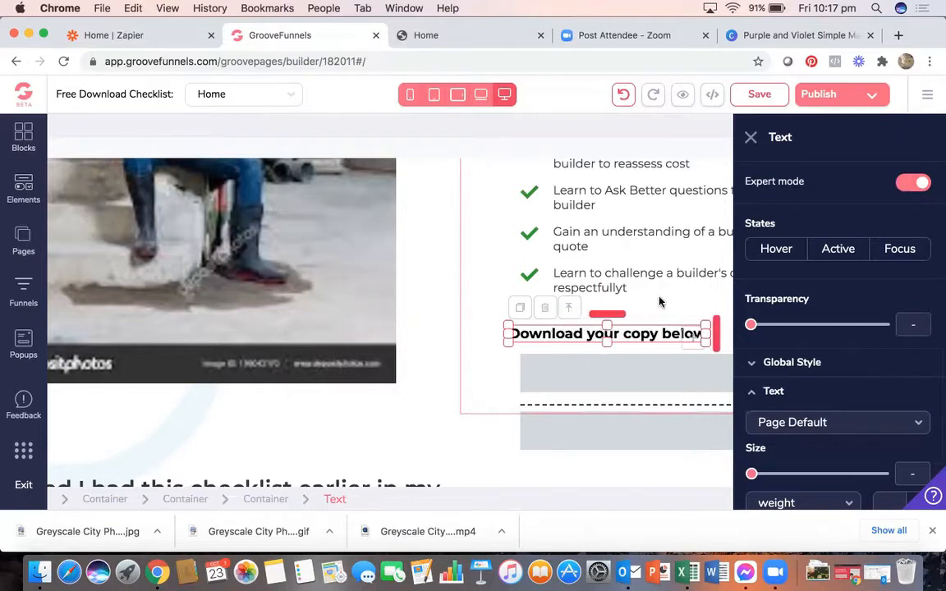
{"action": "left_click", "coordinate": [660, 302]}
{"action": "left_click", "coordinate": [712, 366]}
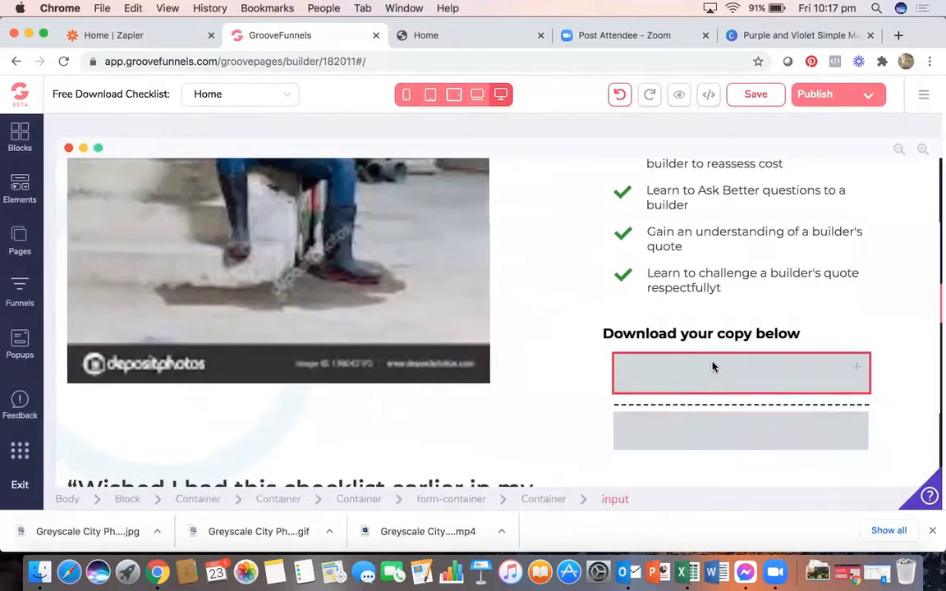
- Add a Submit Button from the Form elements into the new form
{"action": "scroll", "coordinate": [649, 386], "scroll_direction": "down", "scroll_amount": 3}
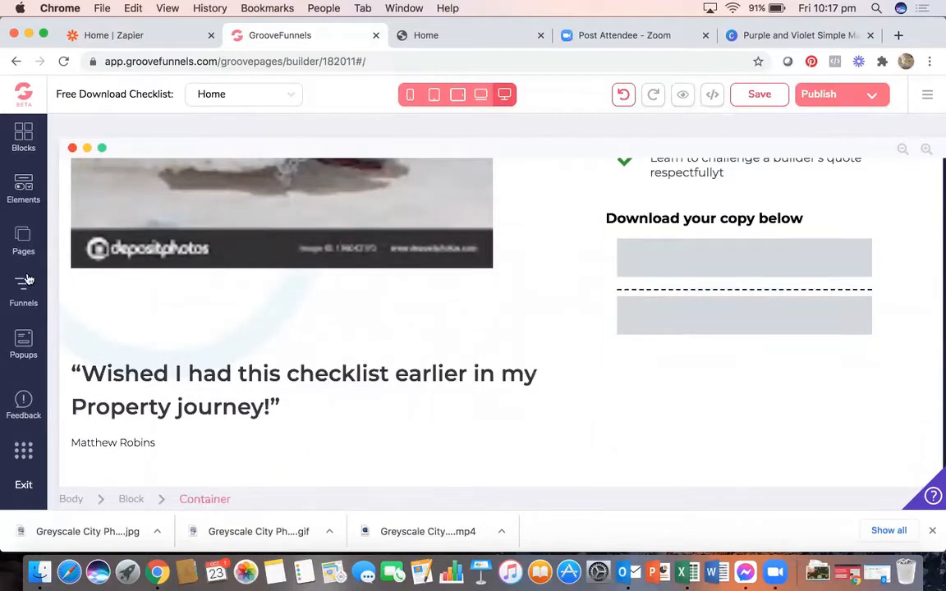
{"action": "left_click", "coordinate": [23, 189]}
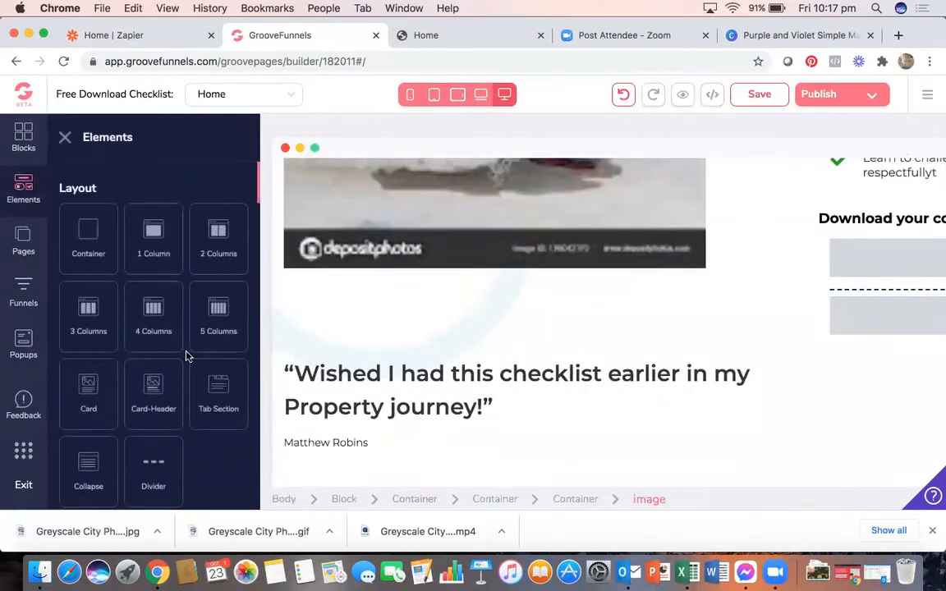
{"action": "scroll", "coordinate": [186, 356], "scroll_direction": "down", "scroll_amount": 10}
{"action": "scroll", "coordinate": [186, 357], "scroll_direction": "down", "scroll_amount": 12}
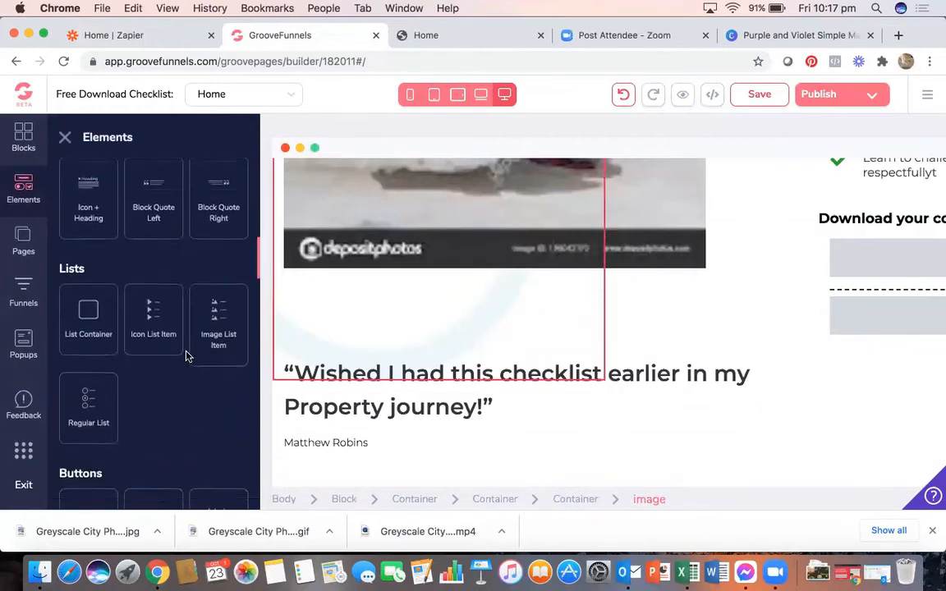
{"action": "scroll", "coordinate": [186, 356], "scroll_direction": "down", "scroll_amount": 2}
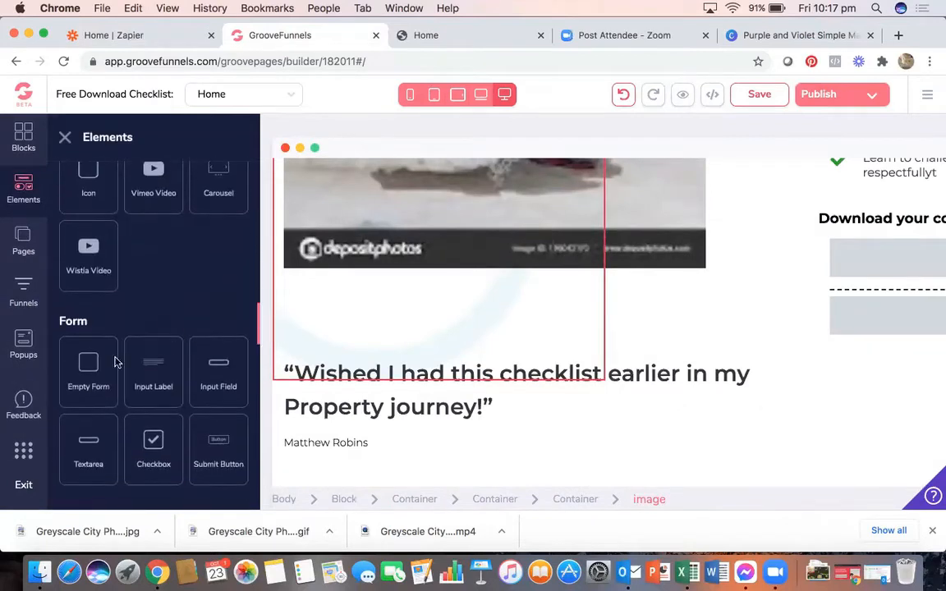
{"action": "scroll", "coordinate": [92, 347], "scroll_direction": "down", "scroll_amount": 3}
{"action": "scroll", "coordinate": [99, 329], "scroll_direction": "up", "scroll_amount": 2}
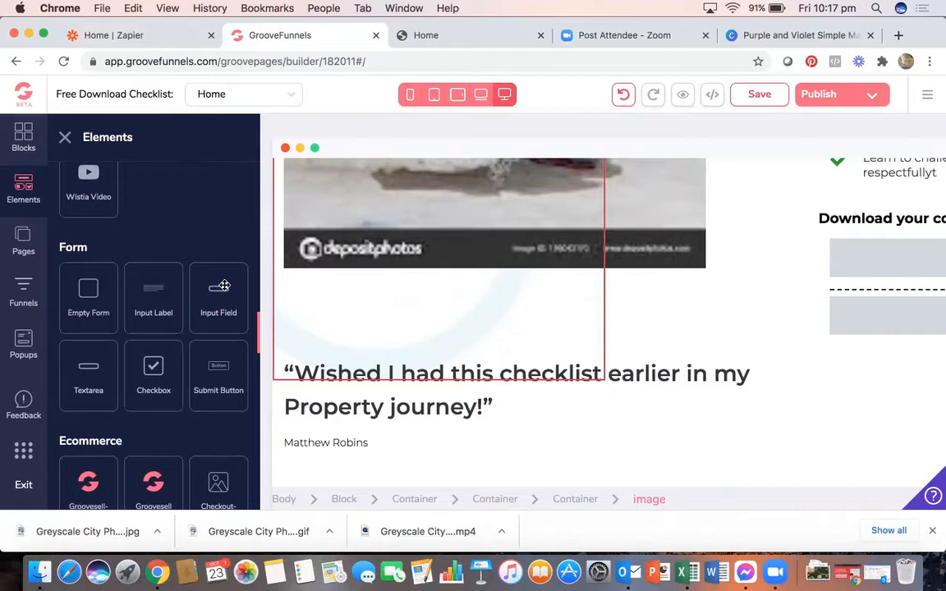
{"action": "left_click_drag", "start_coordinate": [220, 376], "coordinate": [891, 332]}
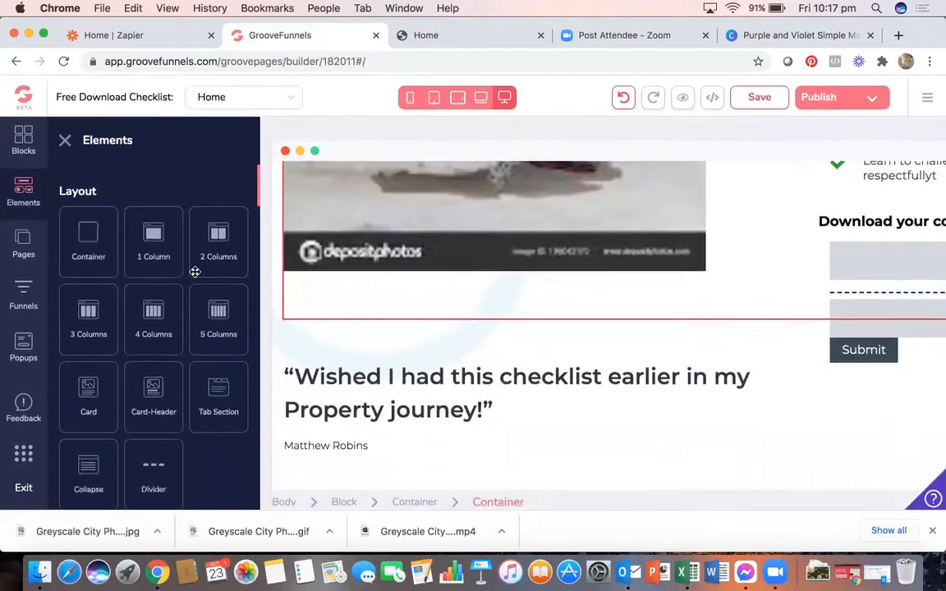
- Place a dashed Divider between the second field and the Submit button
{"action": "scroll", "coordinate": [166, 347], "scroll_direction": "down", "scroll_amount": 3}
{"action": "left_click_drag", "start_coordinate": [152, 263], "coordinate": [899, 359]}
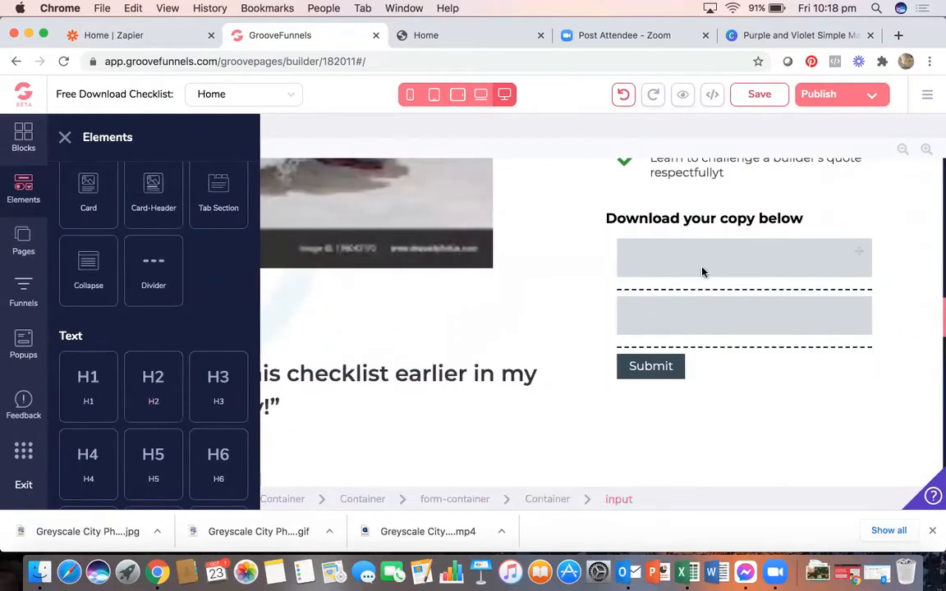
{"action": "left_click", "coordinate": [698, 294]}
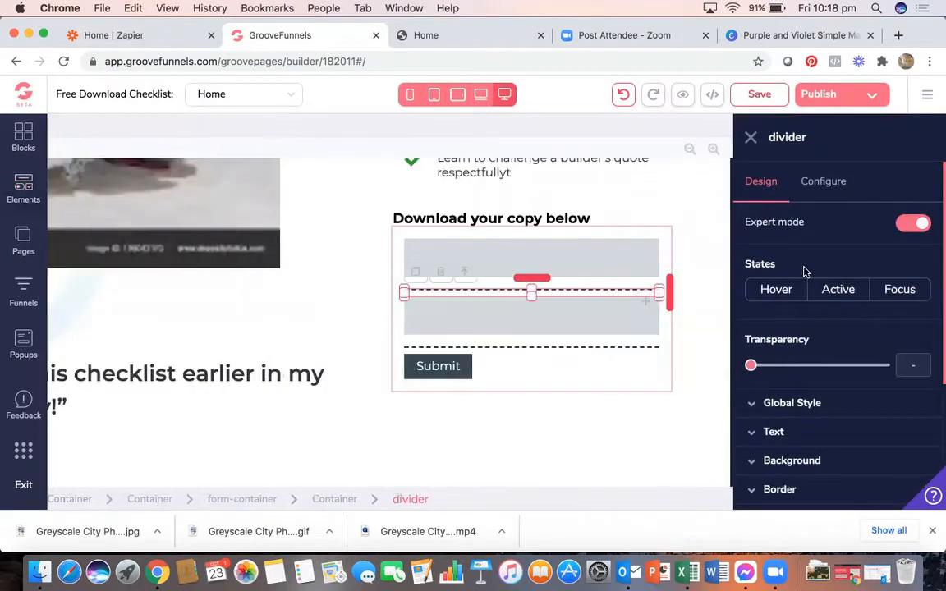
- Set both dashed dividers in the form to 100% transparency
{"action": "scroll", "coordinate": [805, 271], "scroll_direction": "down", "scroll_amount": 3}
{"action": "left_click_drag", "start_coordinate": [752, 244], "coordinate": [883, 244]}
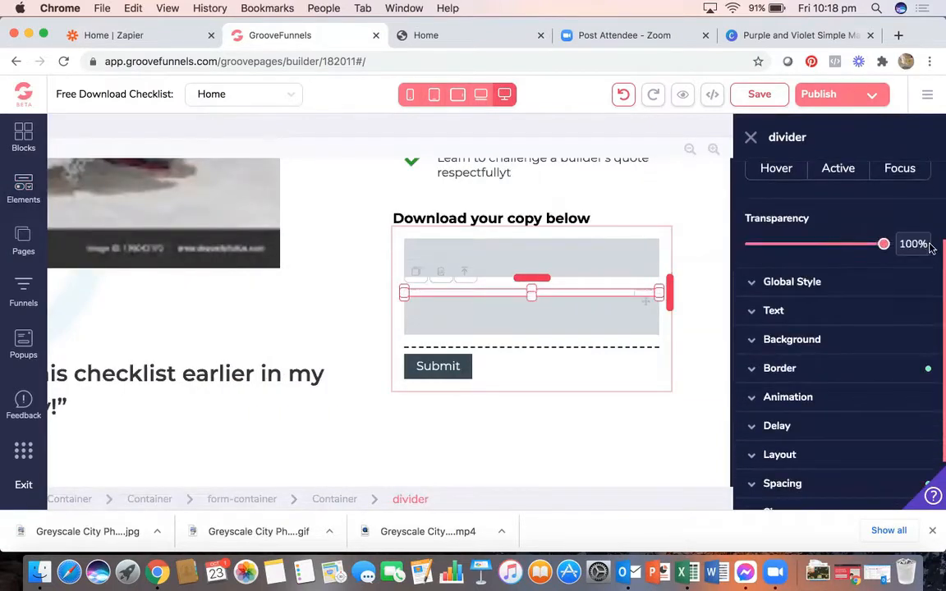
{"action": "left_click", "coordinate": [605, 352]}
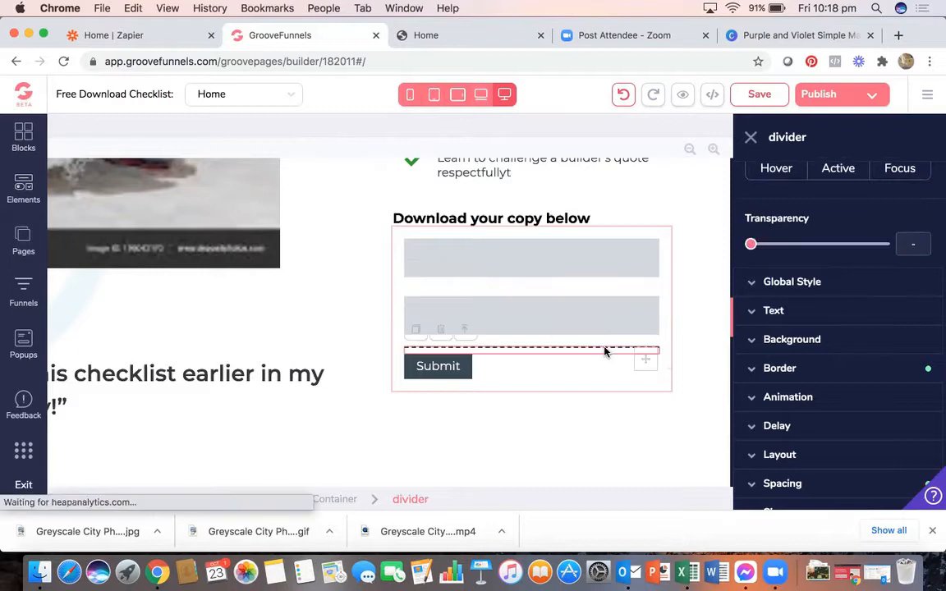
{"action": "left_click_drag", "start_coordinate": [750, 244], "coordinate": [934, 248]}
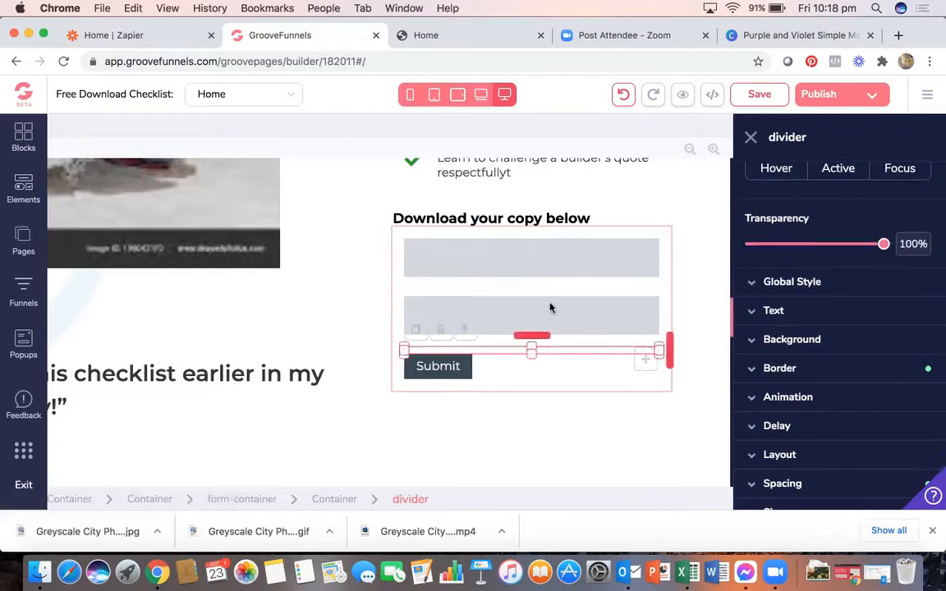
- Give the Submit button a fixed width of 350 px
{"action": "left_click", "coordinate": [460, 375]}
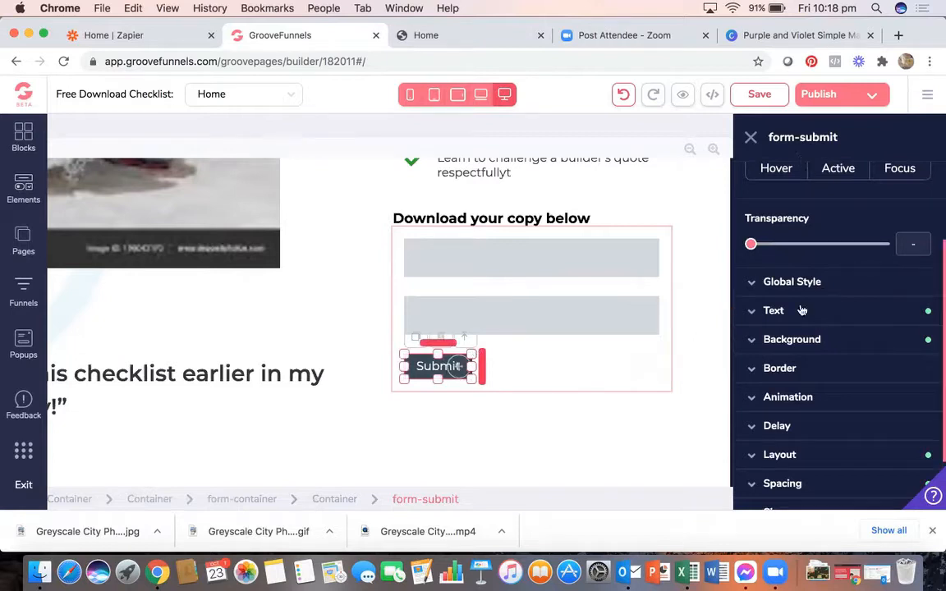
{"action": "scroll", "coordinate": [802, 310], "scroll_direction": "down", "scroll_amount": 3}
{"action": "left_click", "coordinate": [774, 438]}
{"action": "scroll", "coordinate": [778, 440], "scroll_direction": "down", "scroll_amount": 5}
{"action": "left_click", "coordinate": [815, 368]}
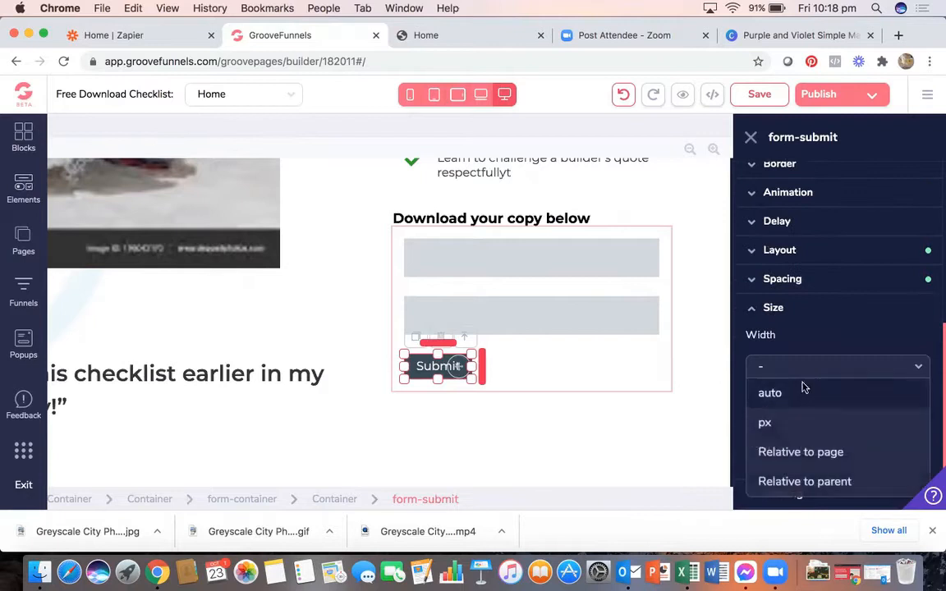
{"action": "left_click", "coordinate": [764, 422]}
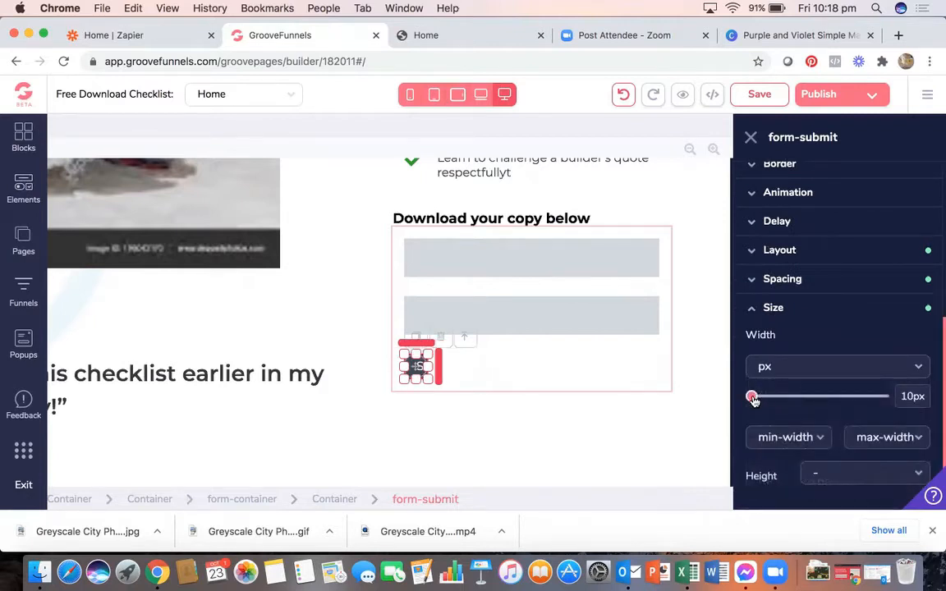
{"action": "left_click_drag", "start_coordinate": [753, 399], "coordinate": [814, 404]}
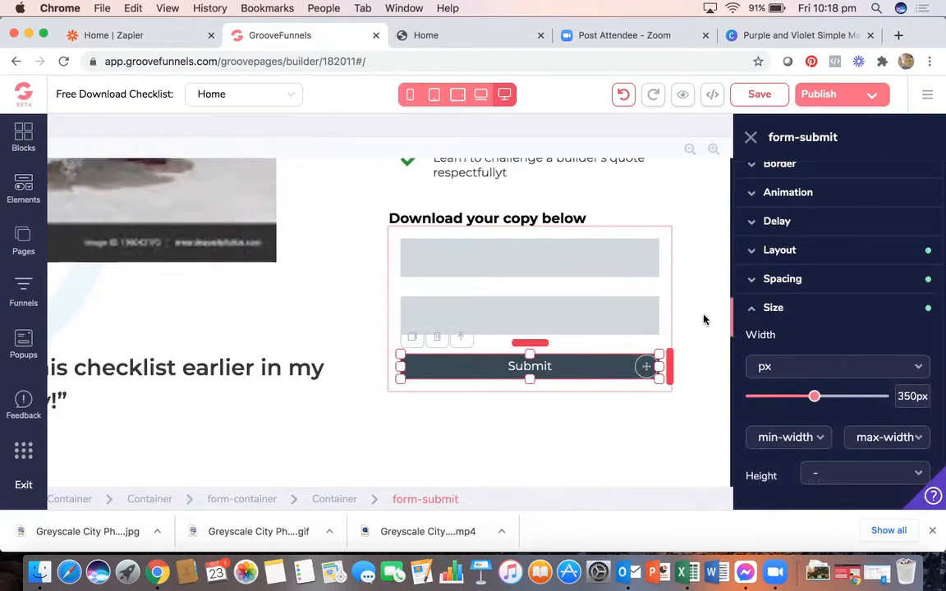
- Set the first field's ID and name to 'name' with placeholder 'First Name'
{"action": "left_click", "coordinate": [520, 250]}
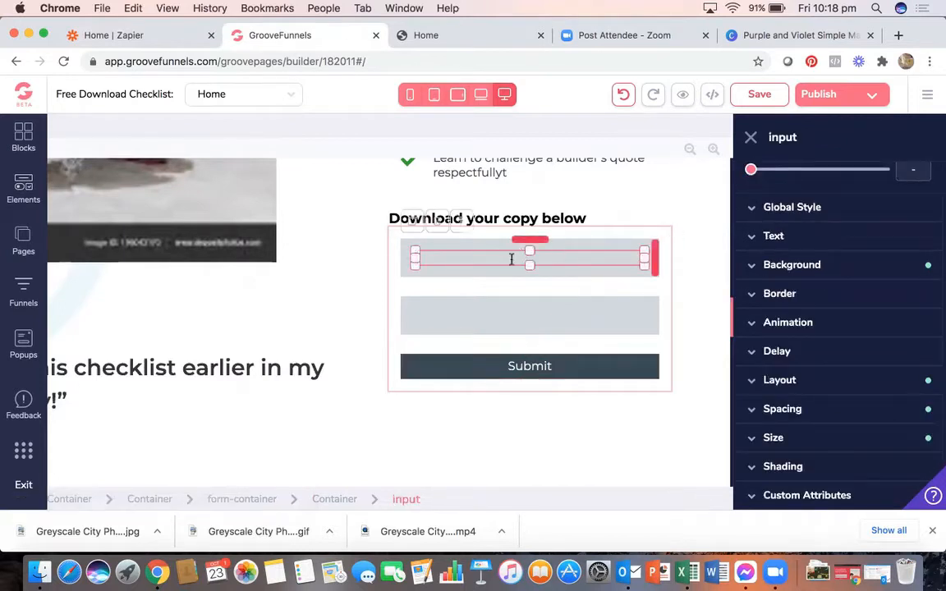
{"action": "scroll", "coordinate": [528, 267], "scroll_direction": "up", "scroll_amount": 1}
{"action": "scroll", "coordinate": [754, 220], "scroll_direction": "up", "scroll_amount": 3}
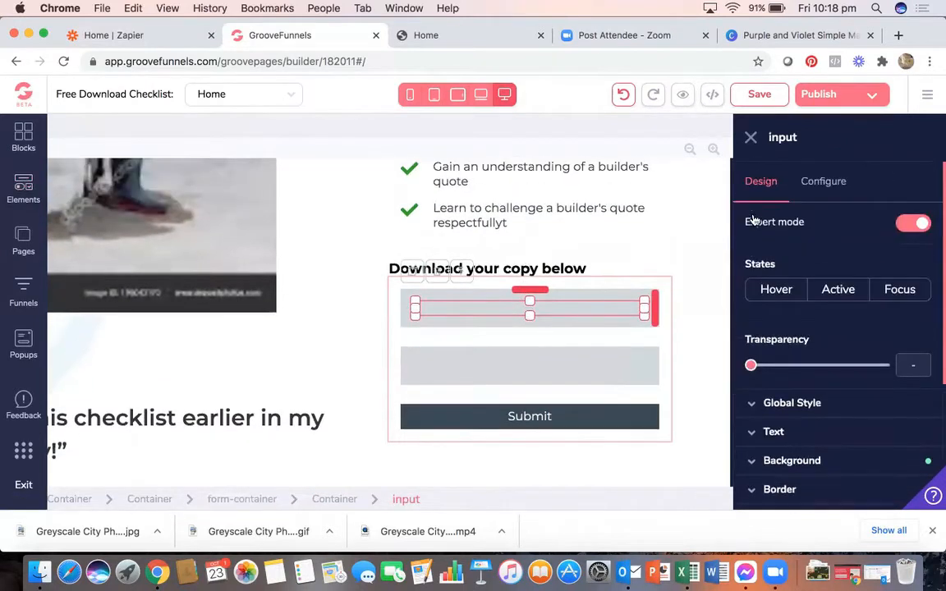
{"action": "left_click", "coordinate": [826, 185]}
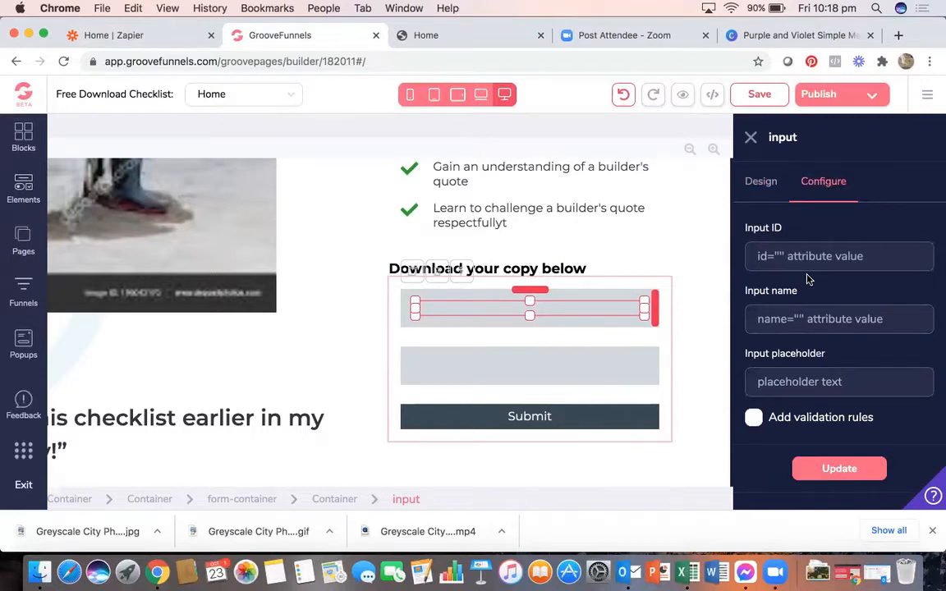
{"action": "type", "text": "name"}
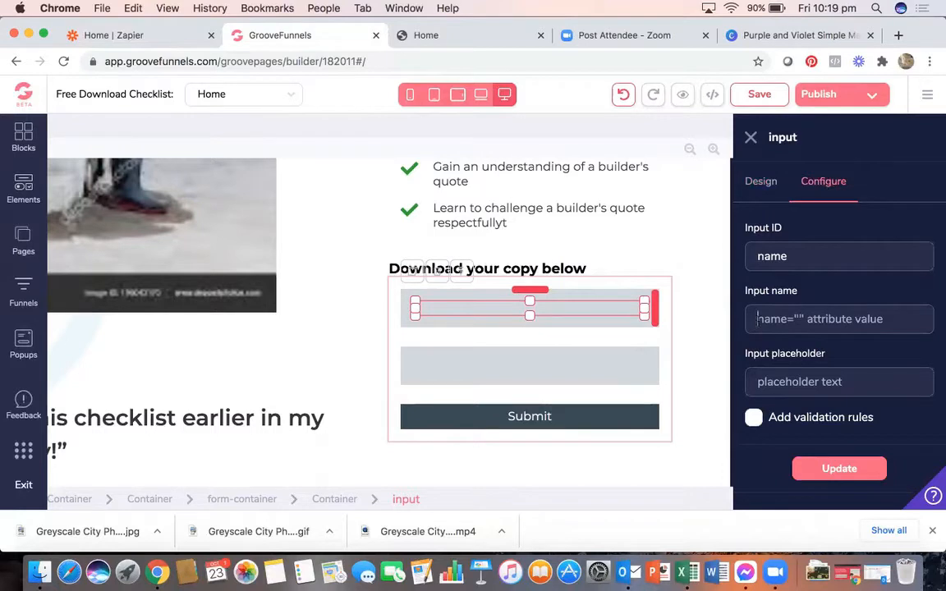
{"action": "type", "text": "na"}
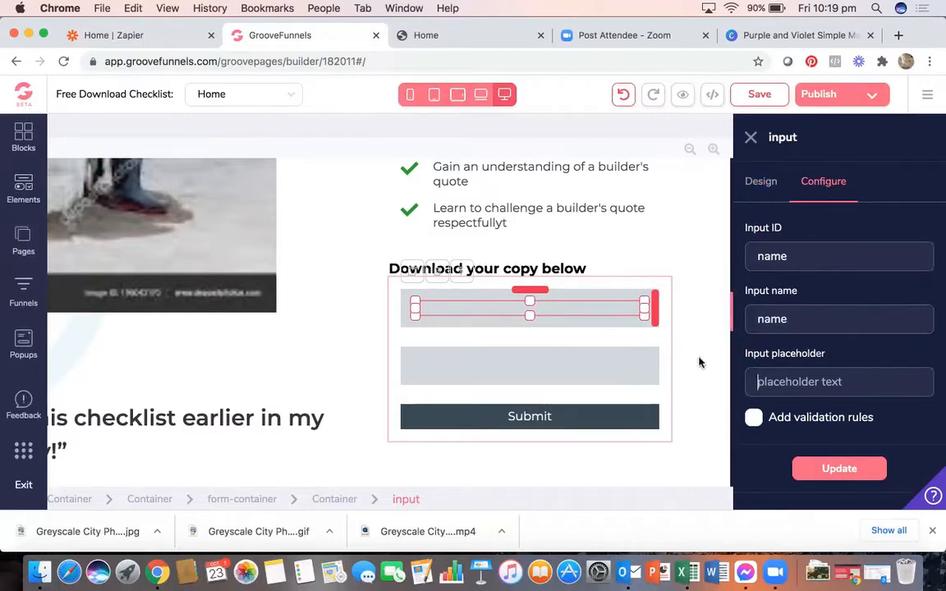
{"action": "type", "text": "Name"}
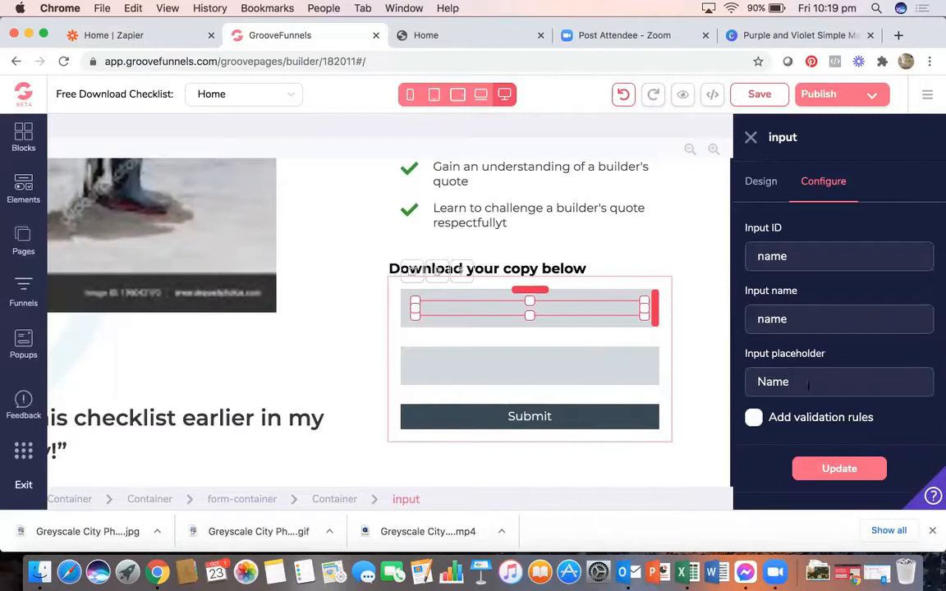
{"action": "key", "text": "BackSpace"}
{"action": "key", "text": "BackSpace"}
{"action": "type", "text": "First Name"}
{"action": "left_click", "coordinate": [854, 465]}
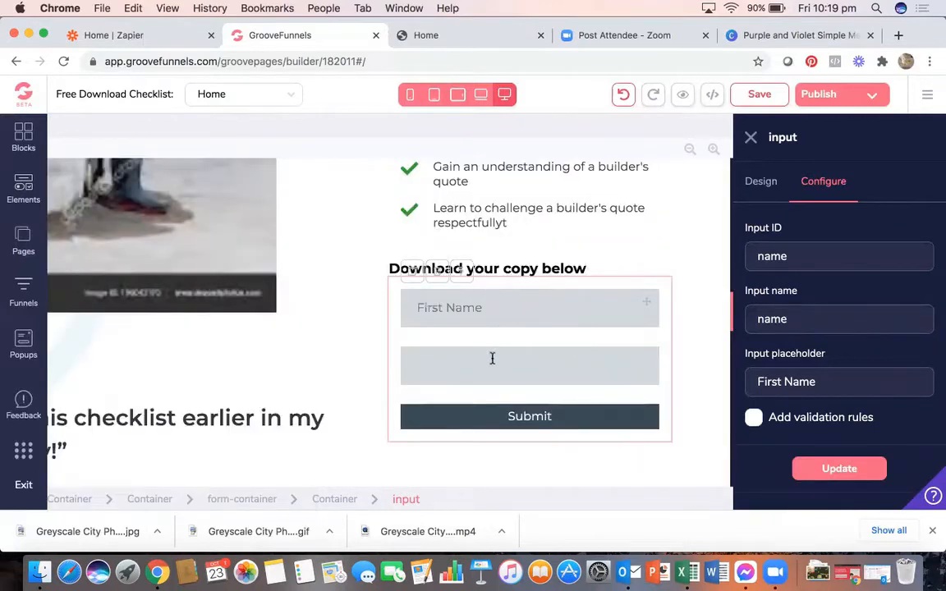
- Set the second field's ID and name to 'email' with placeholder 'Email'
{"action": "left_click", "coordinate": [490, 362]}
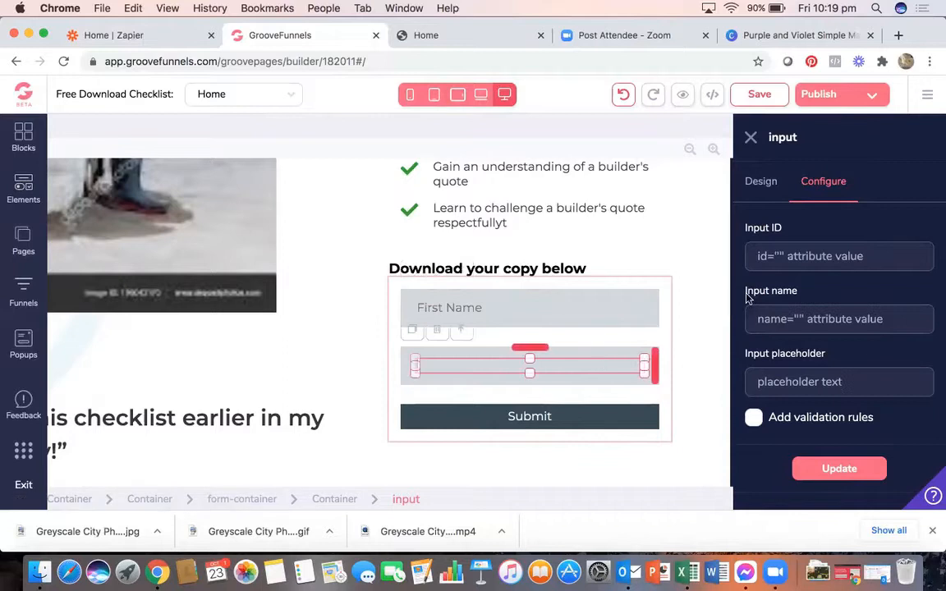
{"action": "type", "text": "email"}
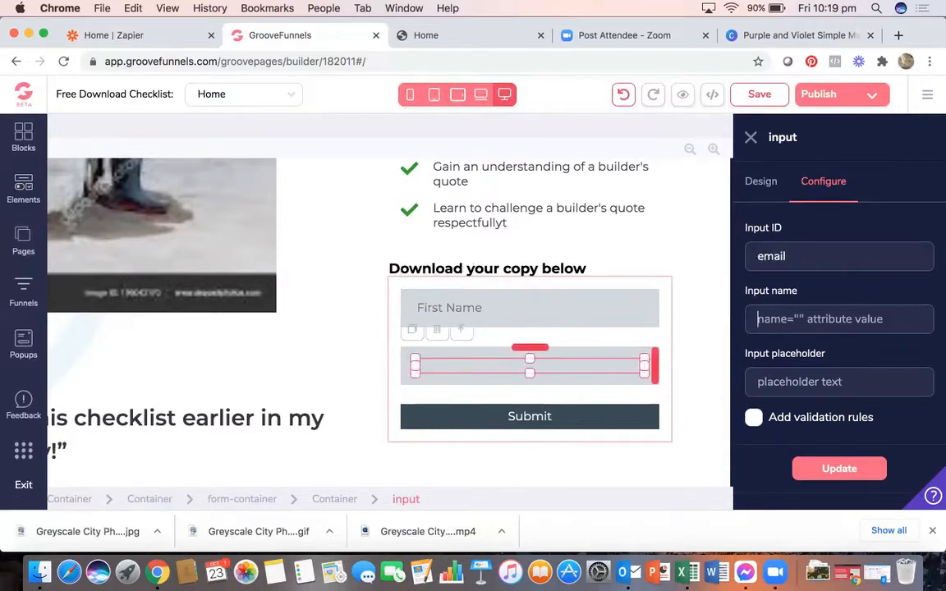
{"action": "type", "text": "emai"}
{"action": "type", "text": "Email"}
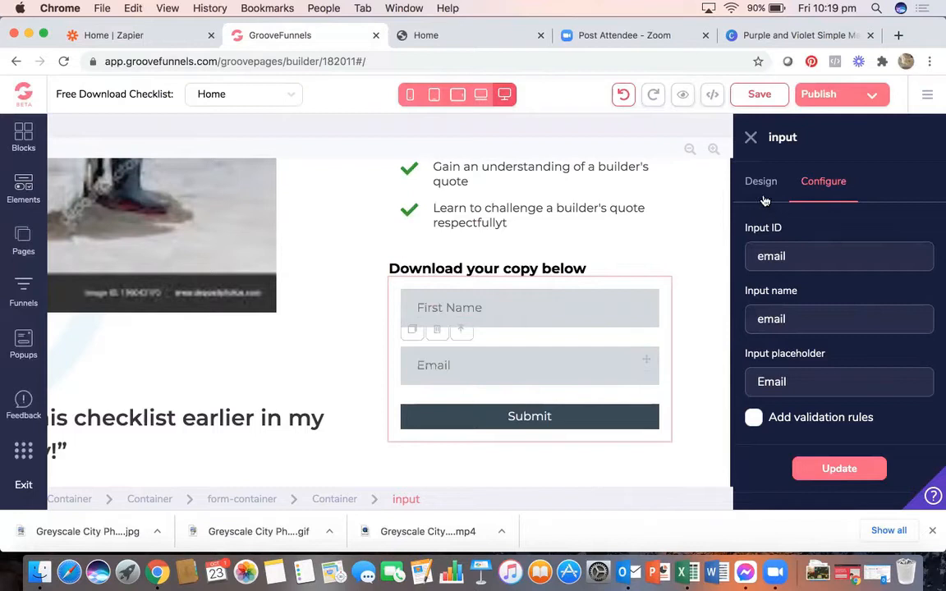
{"action": "left_click", "coordinate": [657, 285]}
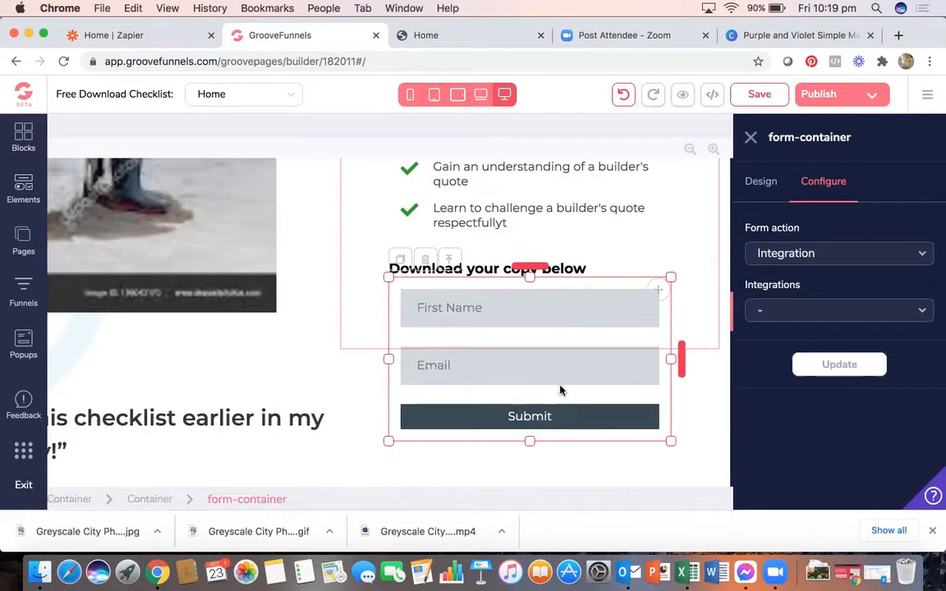
- Keep the download form's action as Integration, save the page, and open the site options menu
{"action": "left_click", "coordinate": [805, 253]}
{"action": "left_click", "coordinate": [785, 308]}
{"action": "left_click", "coordinate": [807, 312]}
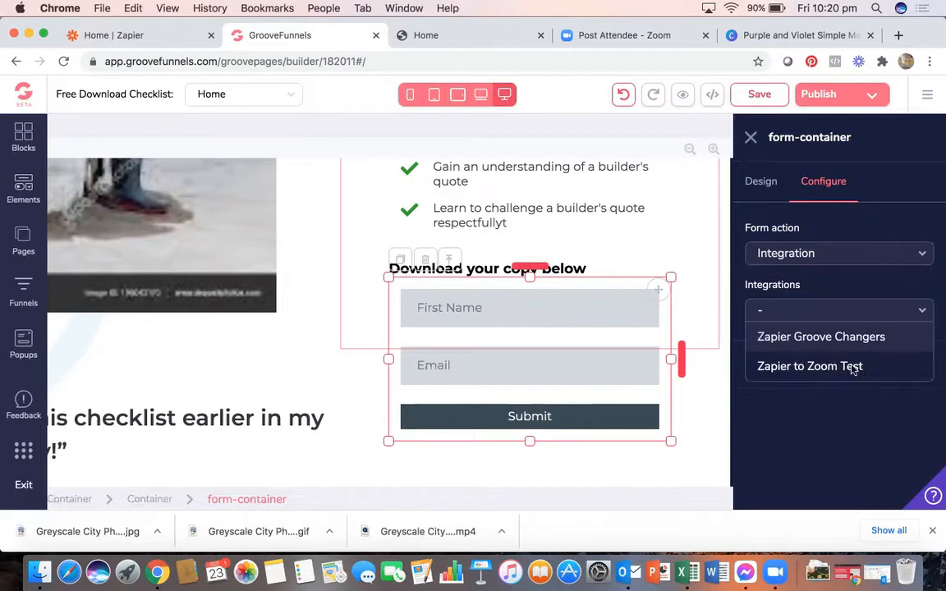
{"action": "left_click", "coordinate": [851, 291]}
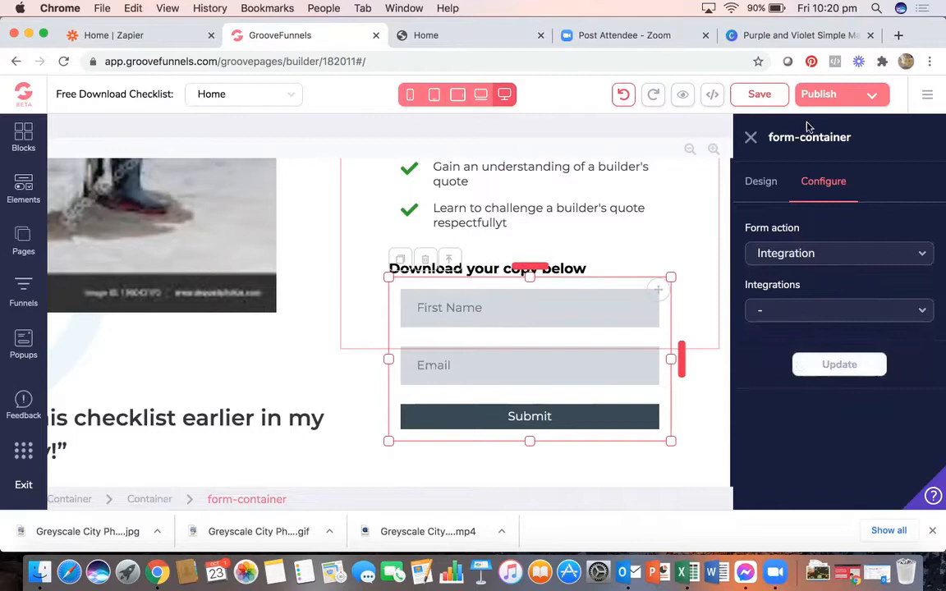
{"action": "left_click", "coordinate": [759, 97]}
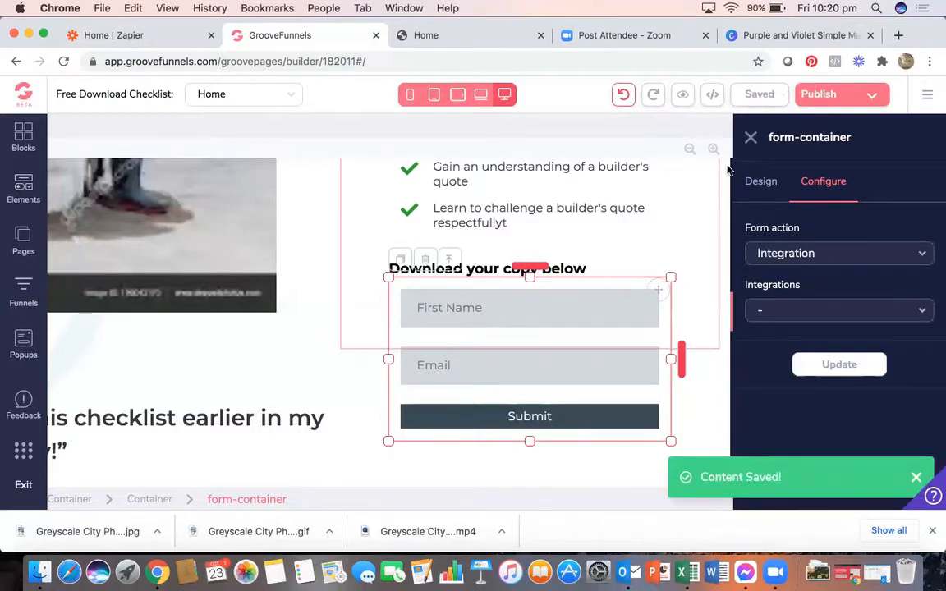
{"action": "left_click", "coordinate": [927, 95]}
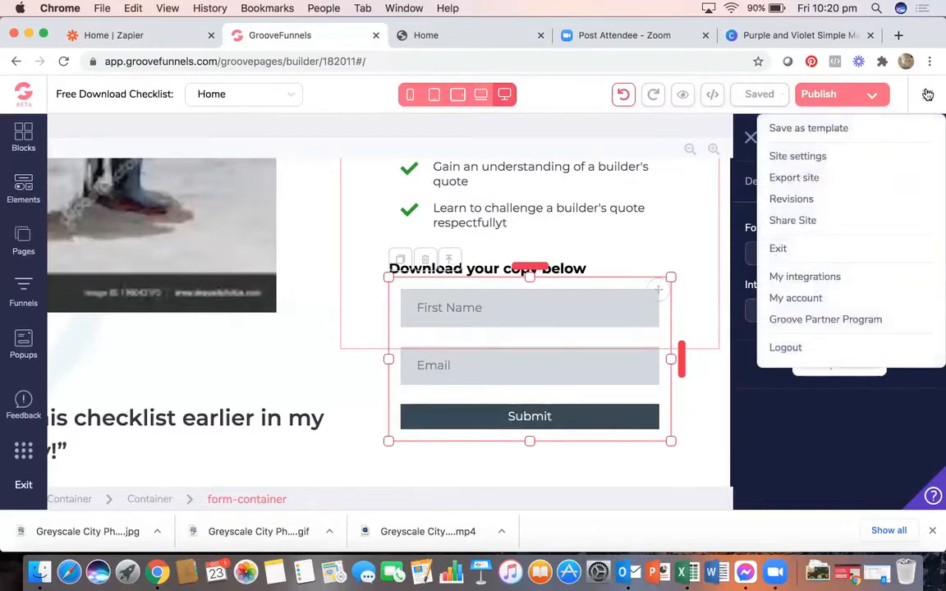
- Start a new integration entry and zoom the browser out to see the integration types
{"action": "left_click", "coordinate": [805, 277]}
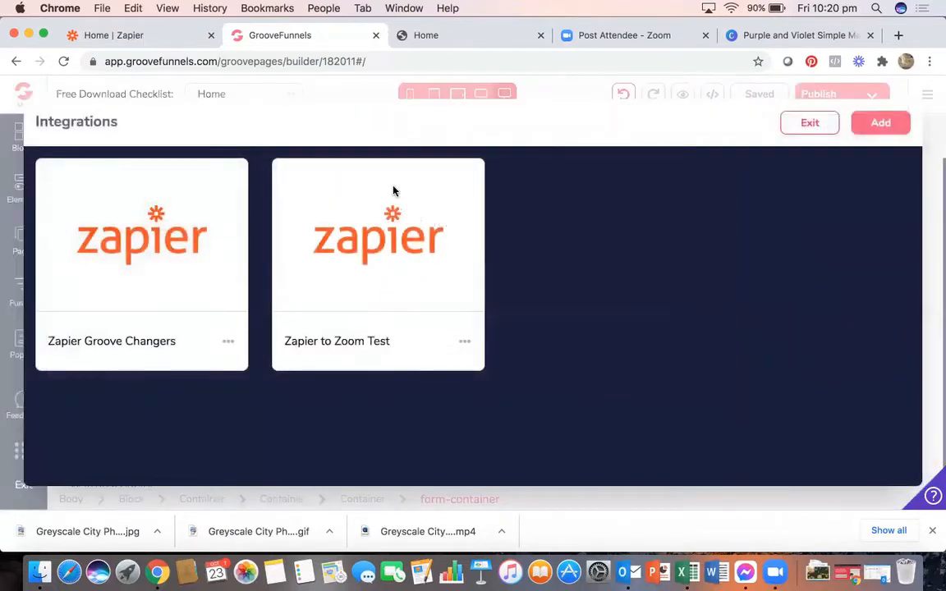
{"action": "left_click", "coordinate": [878, 125]}
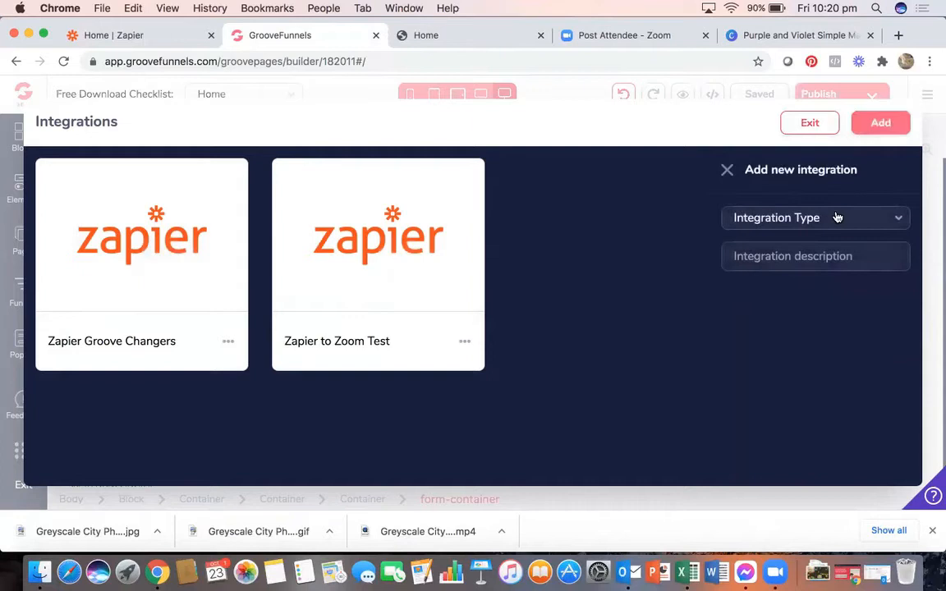
{"action": "left_click", "coordinate": [836, 216]}
{"action": "scroll", "coordinate": [789, 441], "scroll_direction": "down", "scroll_amount": 3}
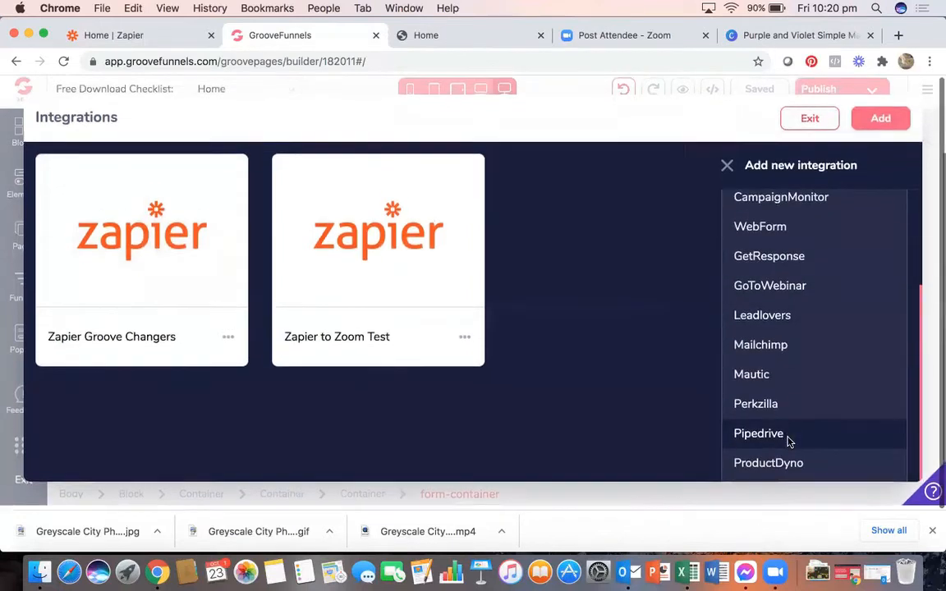
{"action": "scroll", "coordinate": [790, 442], "scroll_direction": "down", "scroll_amount": 2}
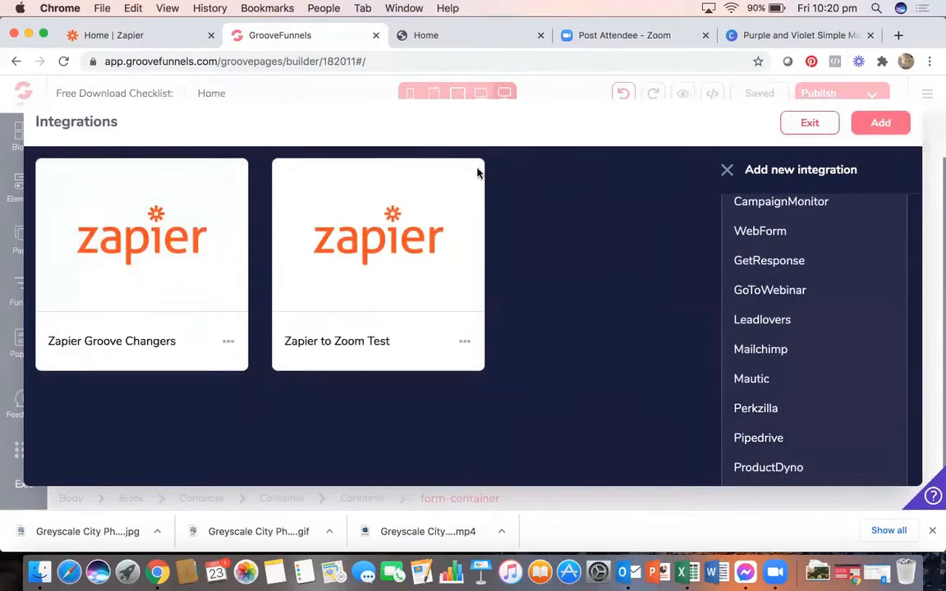
{"action": "left_click", "coordinate": [196, 8]}
{"action": "mouse_move", "coordinate": [176, 7]}
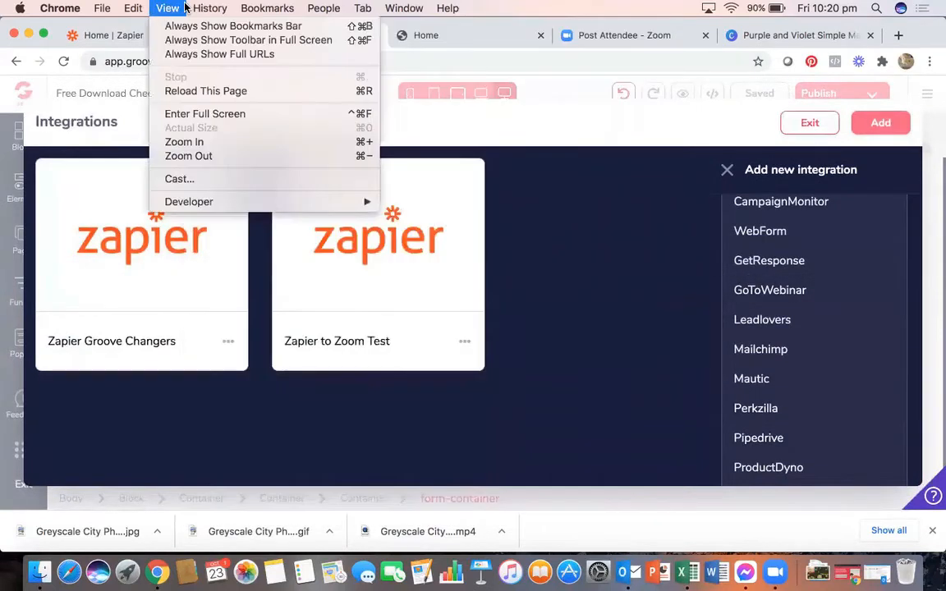
{"action": "left_click", "coordinate": [198, 159]}
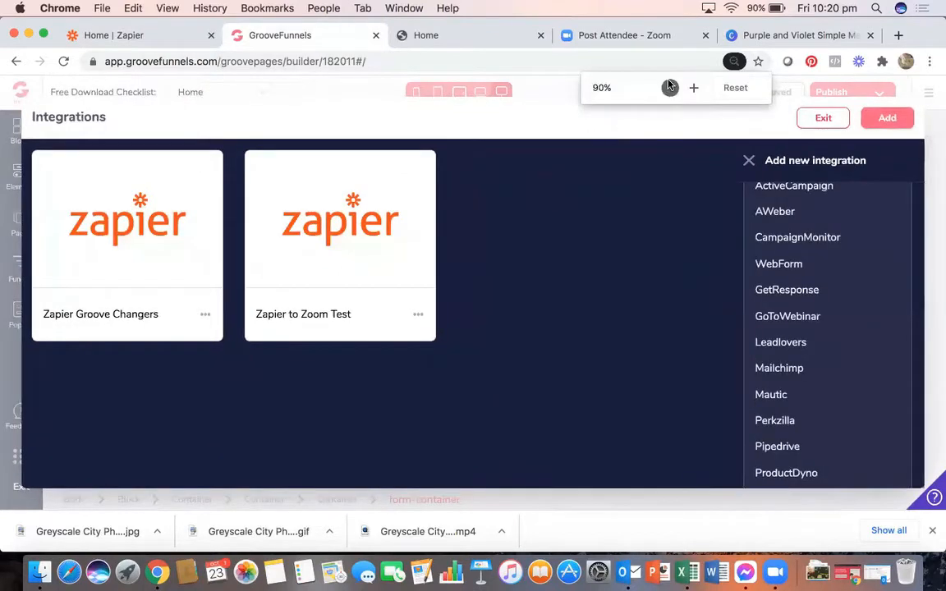
{"action": "left_click", "coordinate": [669, 87]}
{"action": "left_click", "coordinate": [670, 87]}
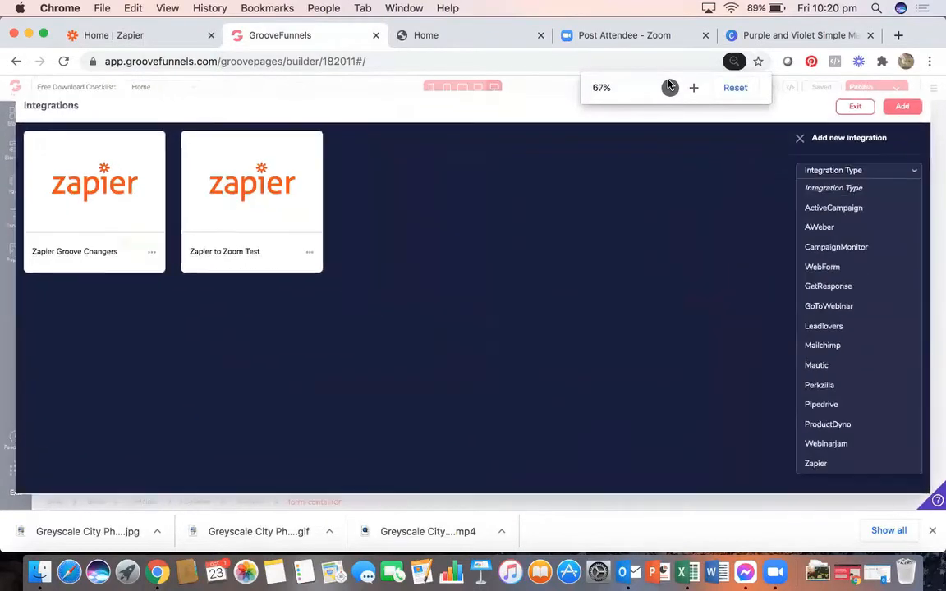
- Add a Zapier-type integration named Zap Zoom Test TWO and save it
{"action": "left_click", "coordinate": [822, 465]}
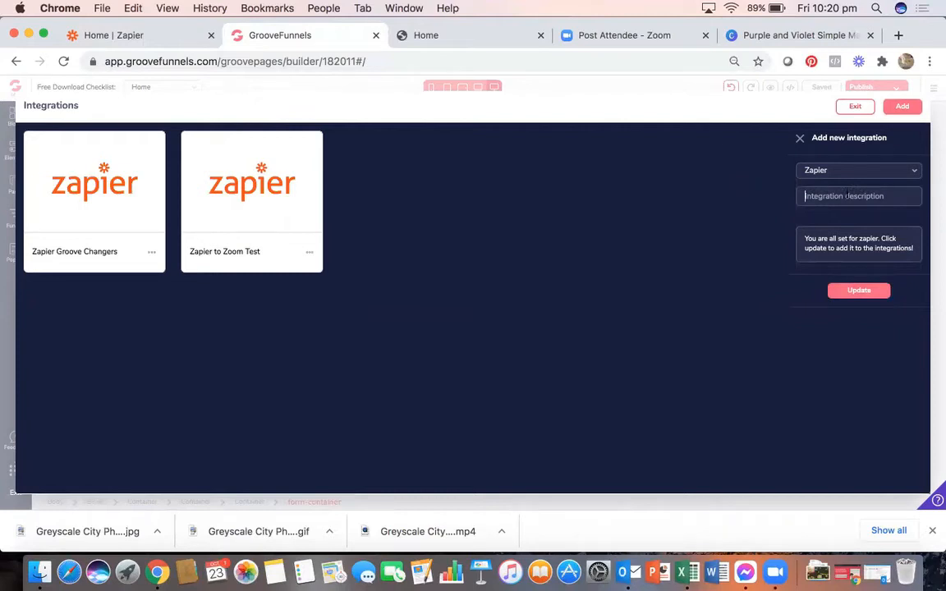
{"action": "type", "text": "Zap Zoom Test TWO"}
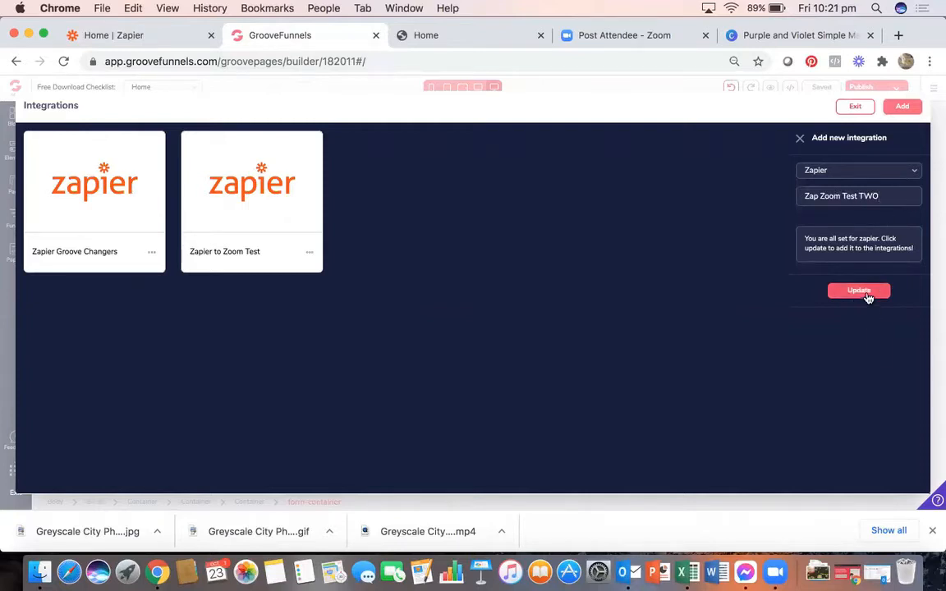
{"action": "left_click", "coordinate": [866, 294]}
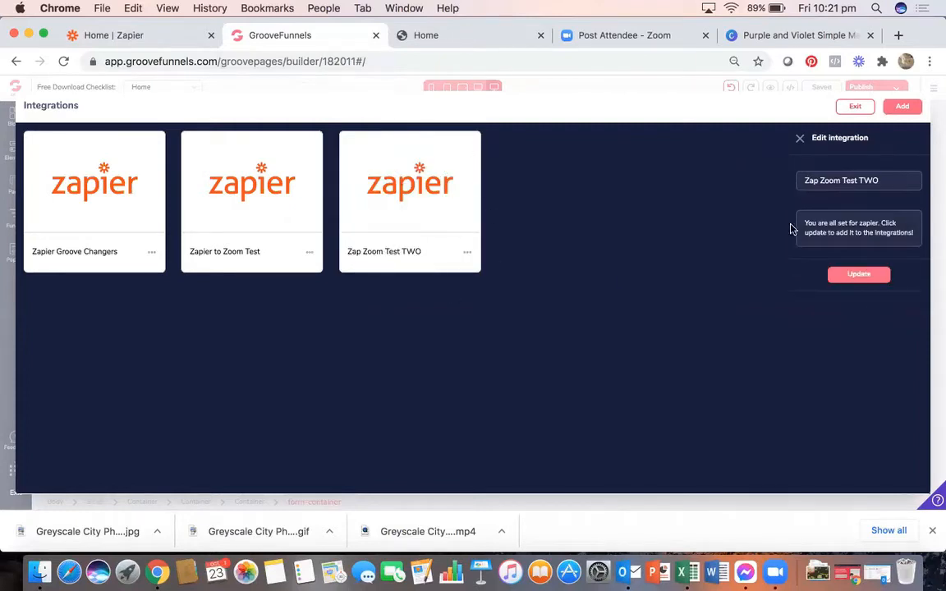
- Reset the browser zoom to Actual Size and exit the Integrations screen
{"action": "left_click", "coordinate": [907, 106]}
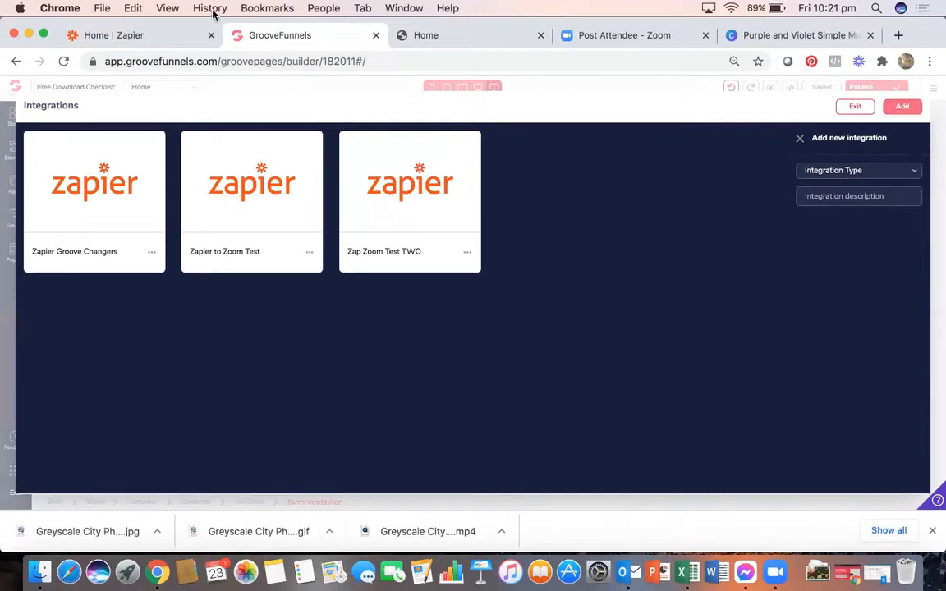
{"action": "left_click", "coordinate": [164, 9]}
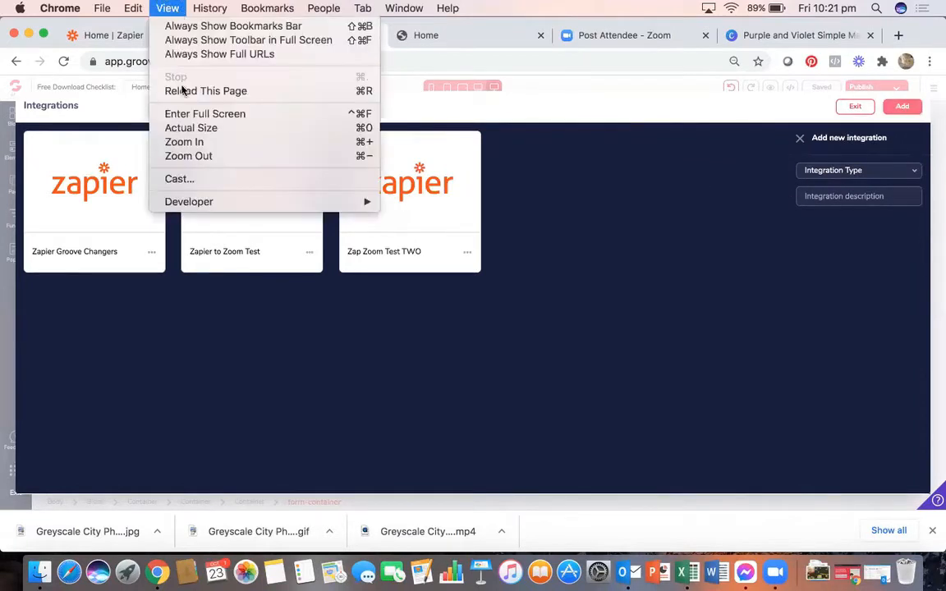
{"action": "left_click", "coordinate": [196, 129]}
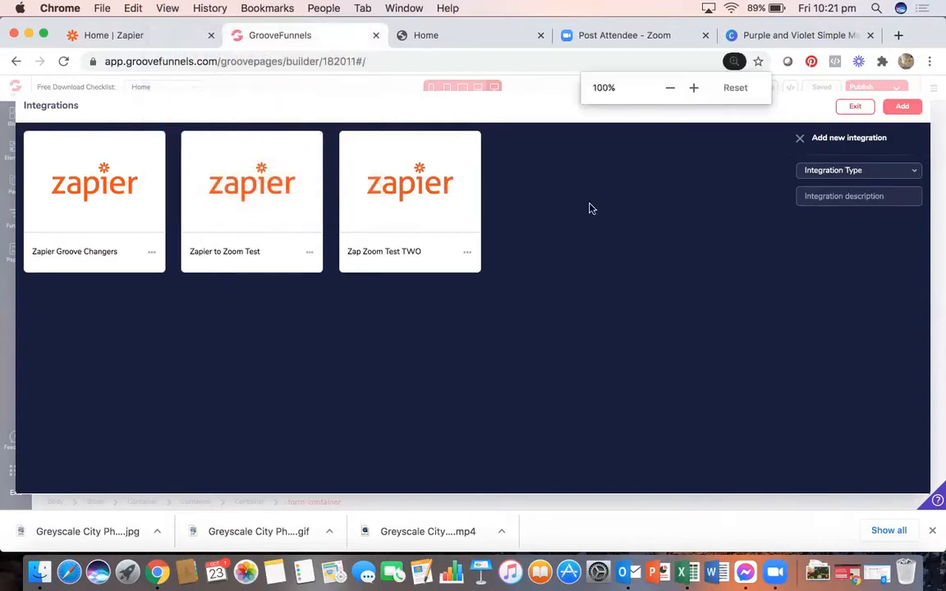
{"action": "scroll", "coordinate": [540, 374], "scroll_direction": "down", "scroll_amount": 3}
{"action": "scroll", "coordinate": [541, 374], "scroll_direction": "up", "scroll_amount": 3}
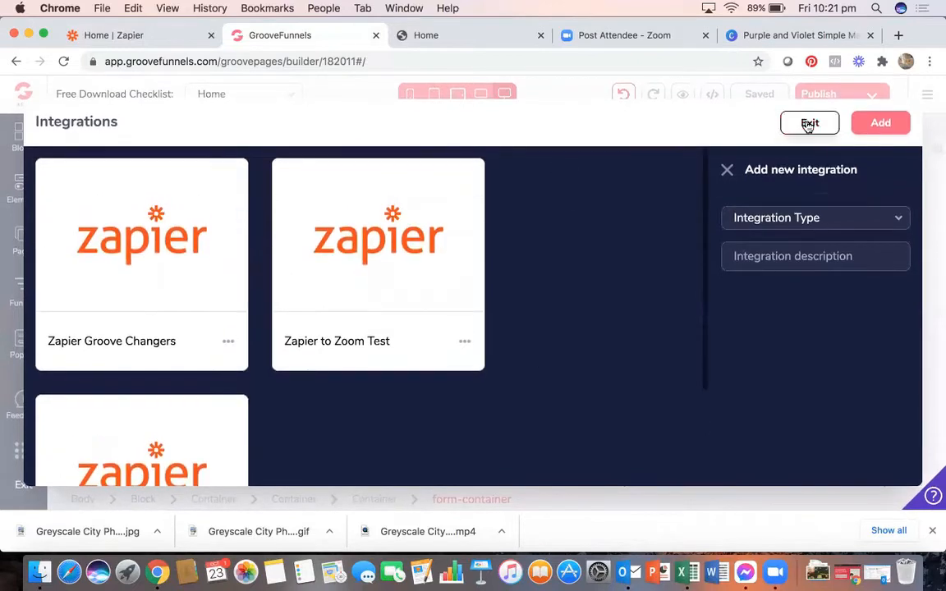
{"action": "left_click", "coordinate": [808, 123]}
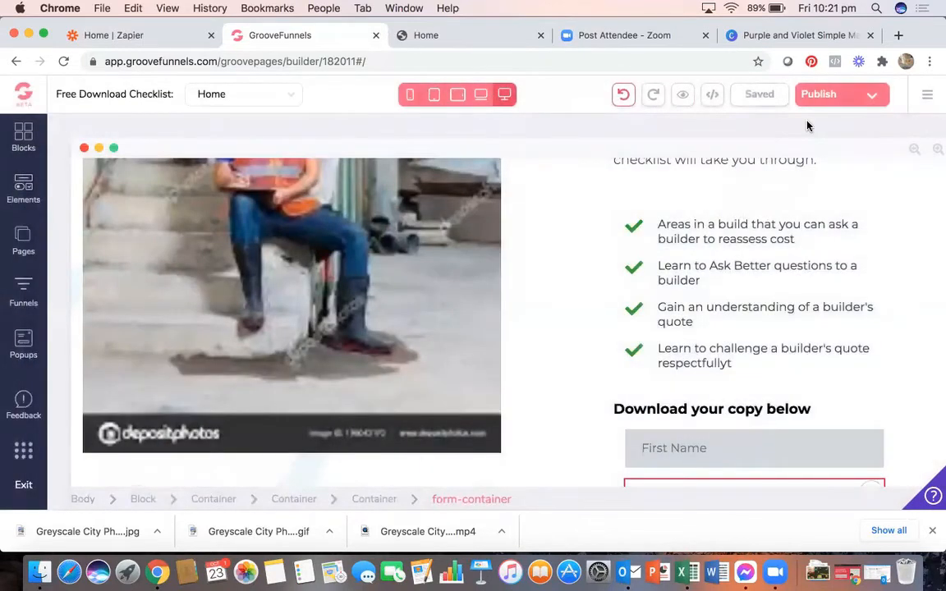
- Select the sign-up form holding First Name, Email and Submit via its First Name field and container
{"action": "scroll", "coordinate": [864, 312], "scroll_direction": "down", "scroll_amount": 3}
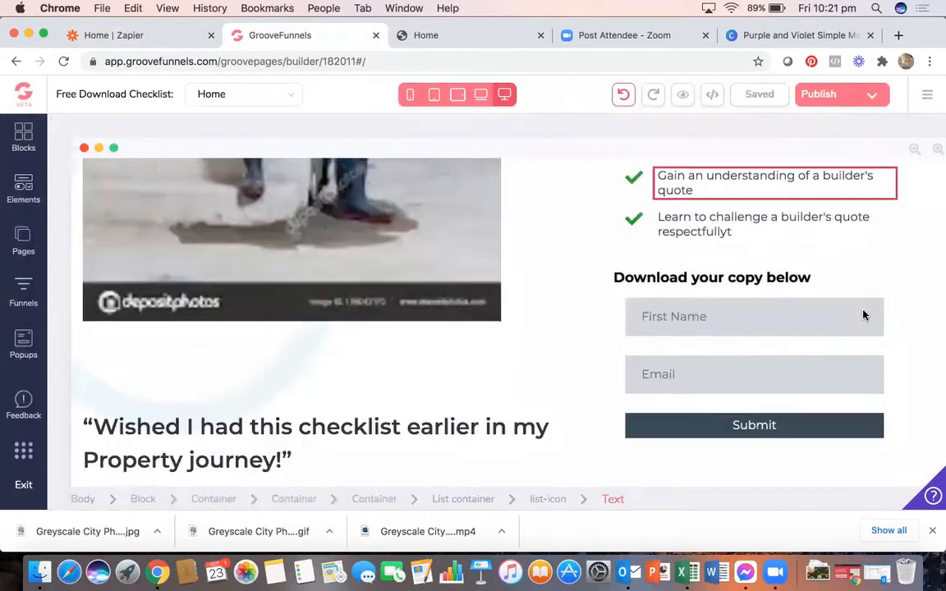
{"action": "left_click", "coordinate": [620, 296]}
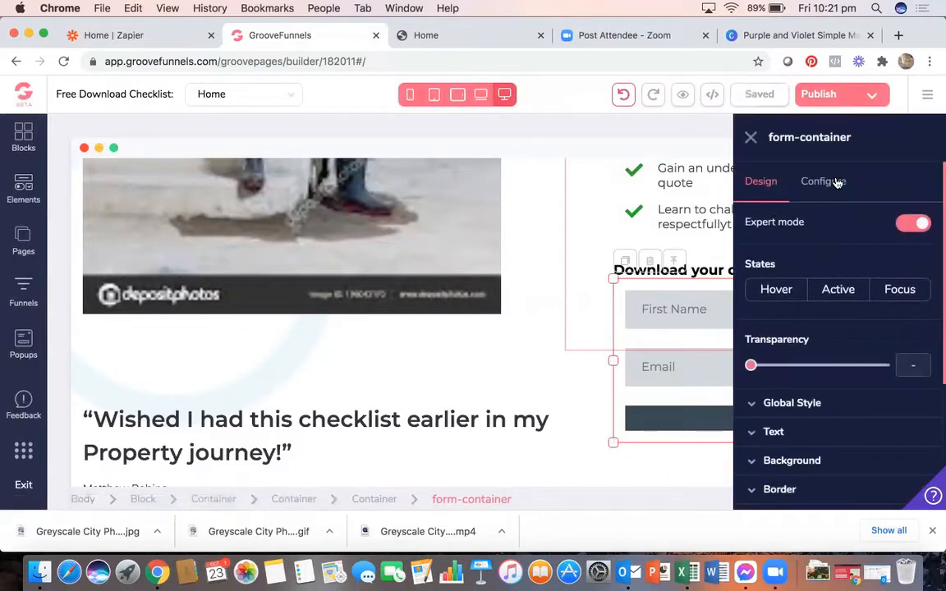
{"action": "left_click", "coordinate": [686, 309]}
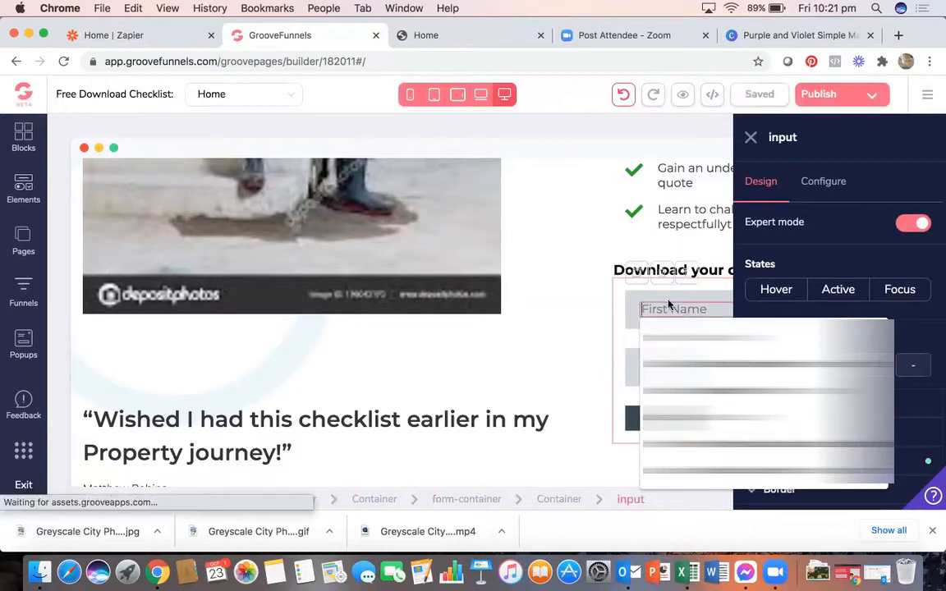
{"action": "scroll", "coordinate": [676, 305], "scroll_direction": "right", "scroll_amount": 5}
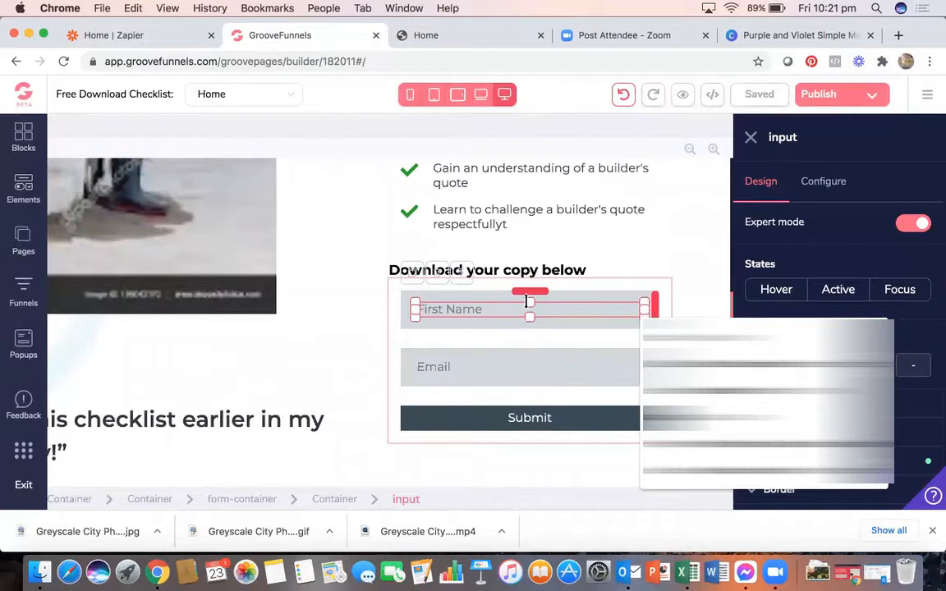
{"action": "left_click", "coordinate": [465, 277]}
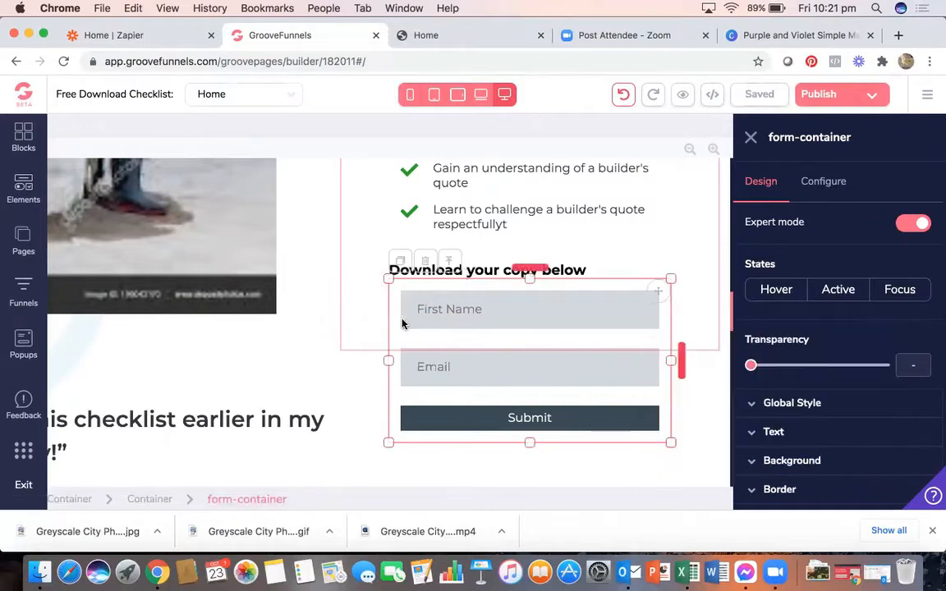
{"action": "left_click", "coordinate": [355, 399]}
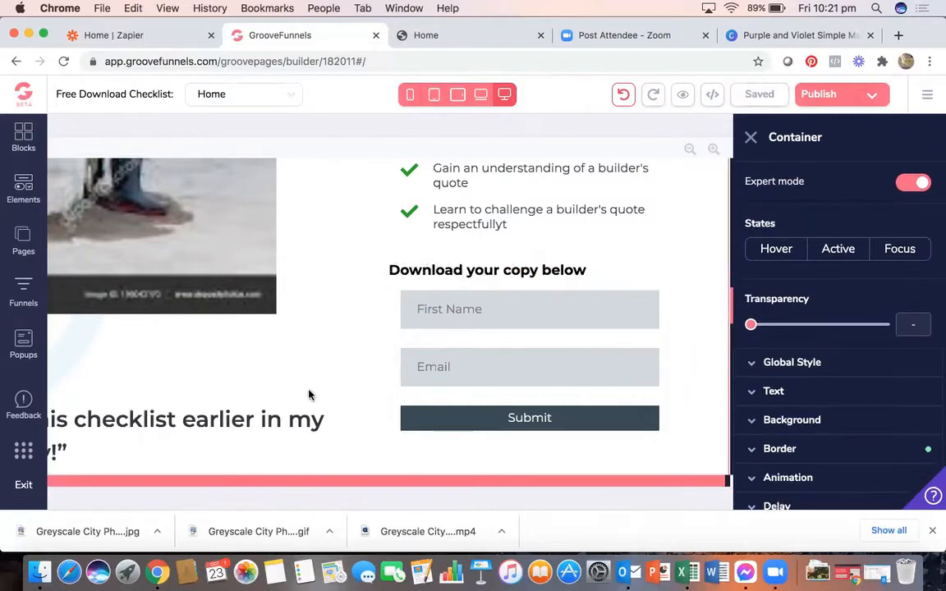
{"action": "left_click", "coordinate": [395, 312]}
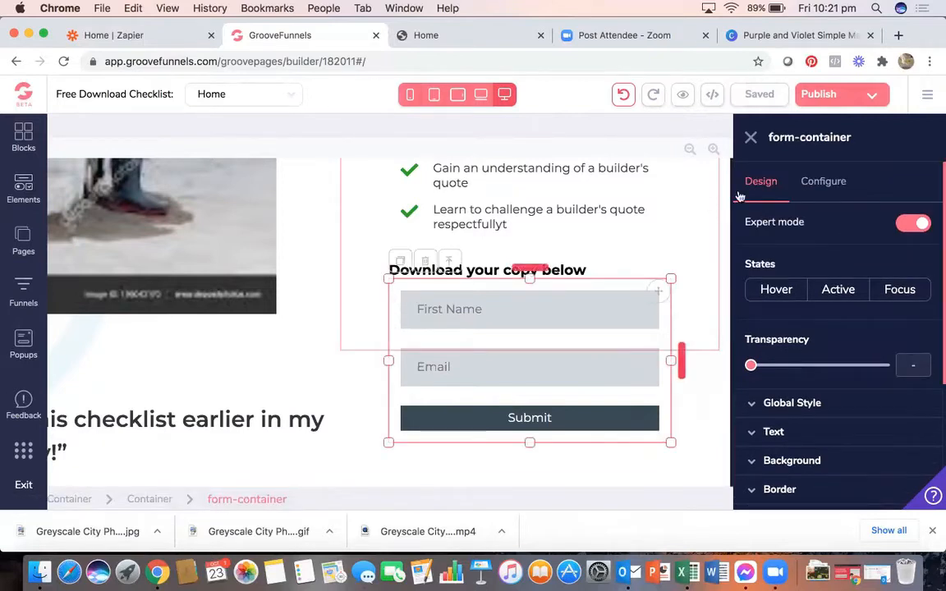
- Set Form action to Integration, Integrations to Zap Zoom Test TWO, no thank-you redirect, then update
{"action": "left_click", "coordinate": [816, 187]}
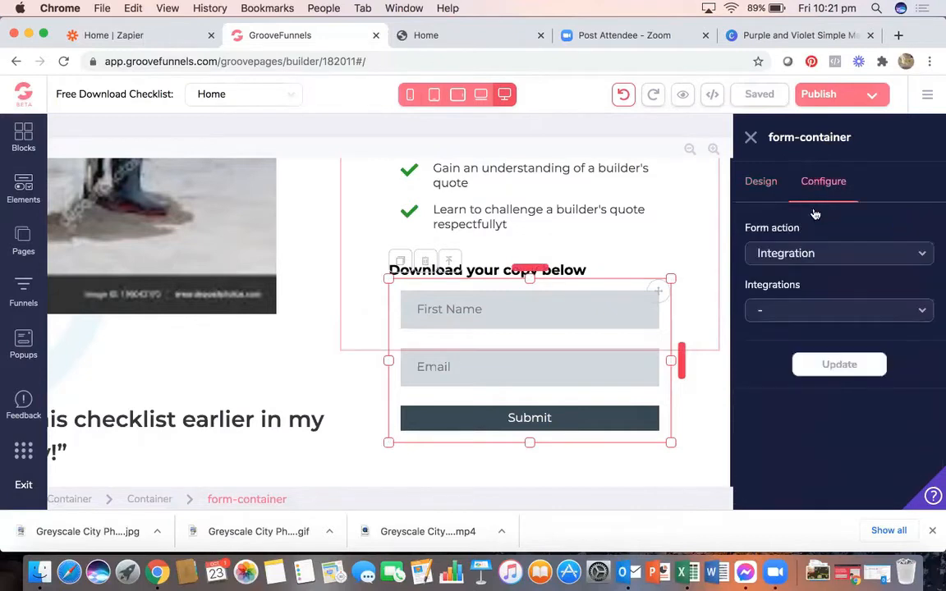
{"action": "left_click", "coordinate": [808, 261]}
{"action": "left_click", "coordinate": [797, 310]}
{"action": "left_click", "coordinate": [826, 312]}
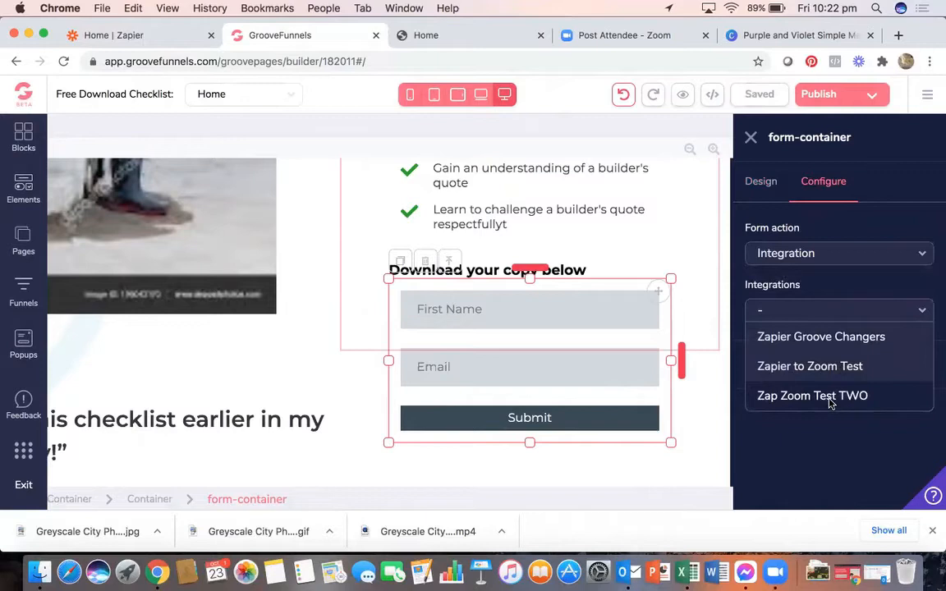
{"action": "left_click", "coordinate": [829, 398]}
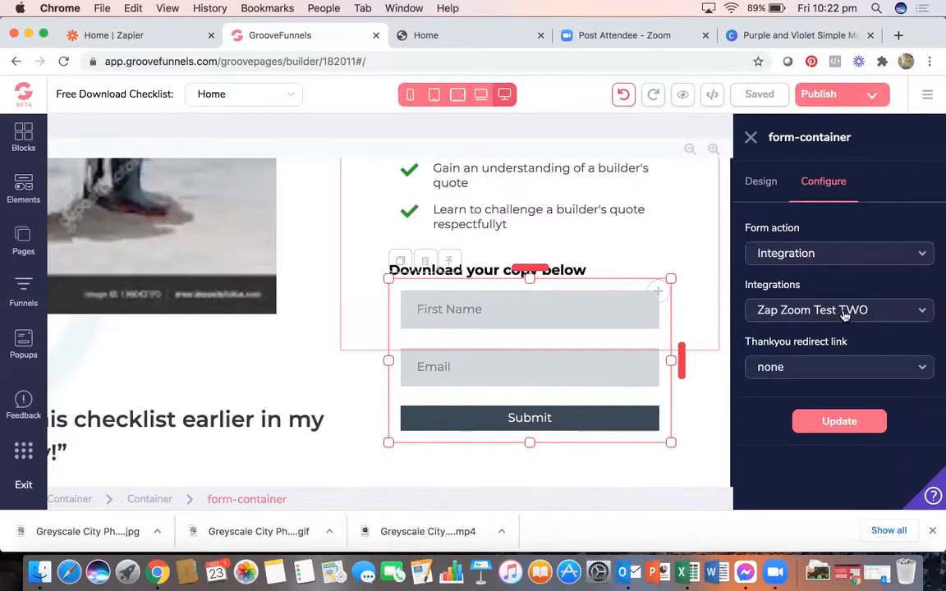
{"action": "left_click", "coordinate": [811, 372]}
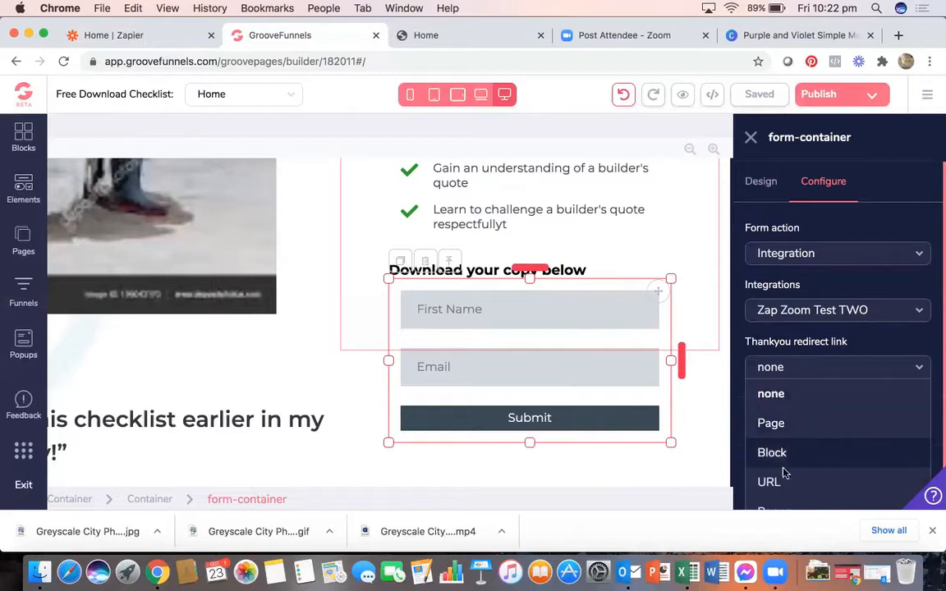
{"action": "scroll", "coordinate": [787, 456], "scroll_direction": "down", "scroll_amount": 1}
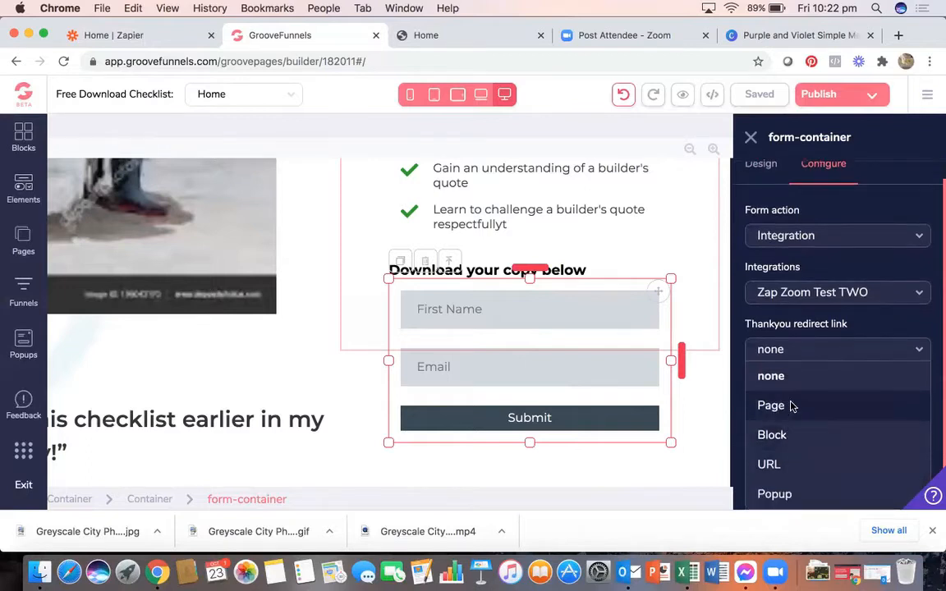
{"action": "left_click", "coordinate": [790, 375]}
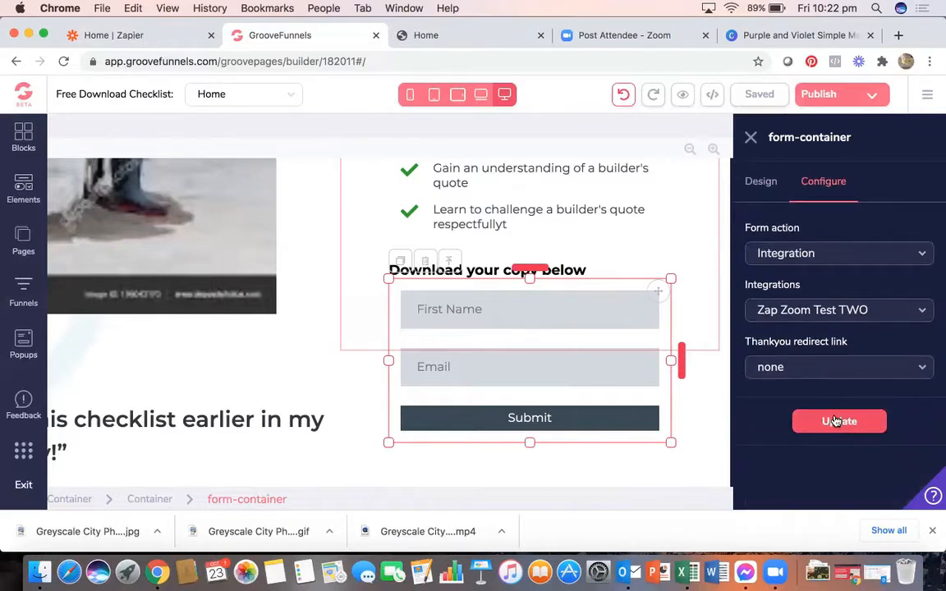
{"action": "left_click", "coordinate": [835, 422]}
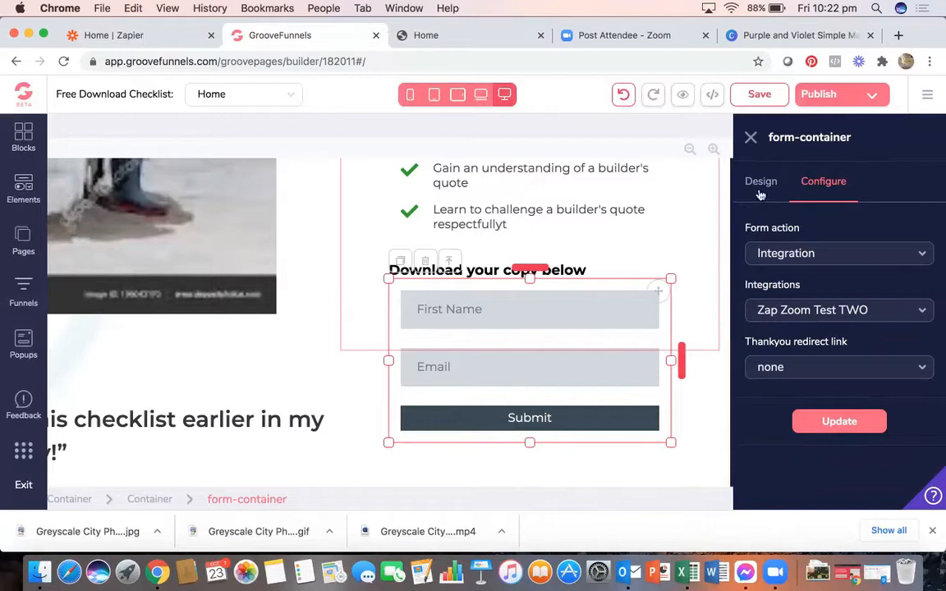
- Keep the Submit button's action set to Submit and apply it
{"action": "left_click", "coordinate": [572, 422]}
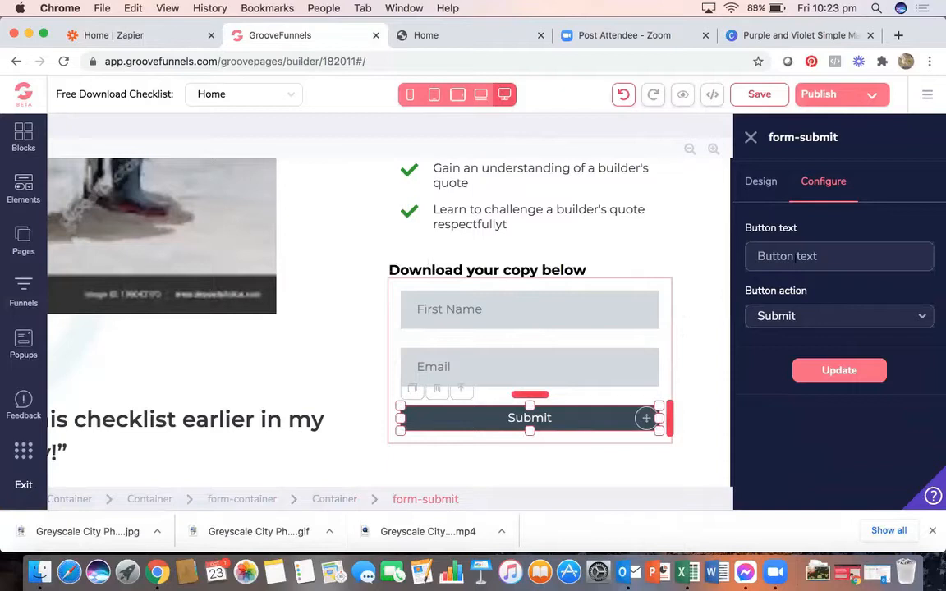
{"action": "left_click", "coordinate": [787, 321]}
{"action": "left_click", "coordinate": [780, 344]}
{"action": "left_click", "coordinate": [813, 371]}
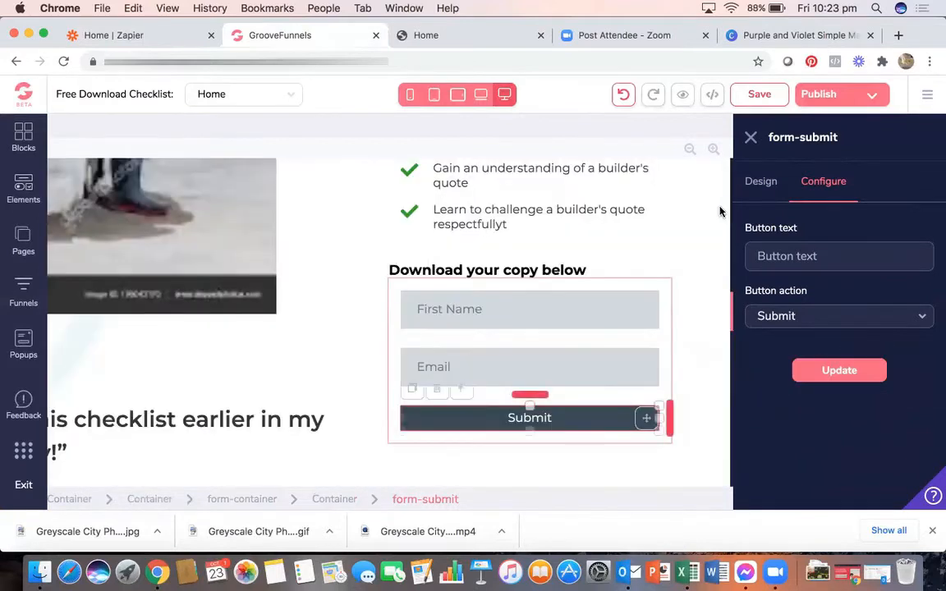
- Close the element settings panel and go to the Zapier dashboard tab
{"action": "left_click", "coordinate": [752, 138]}
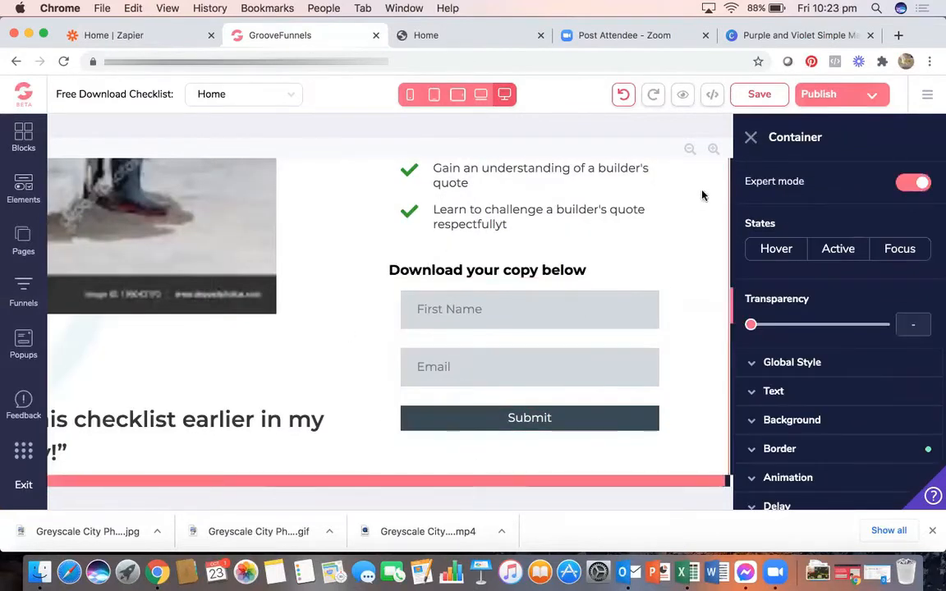
{"action": "left_click", "coordinate": [750, 139]}
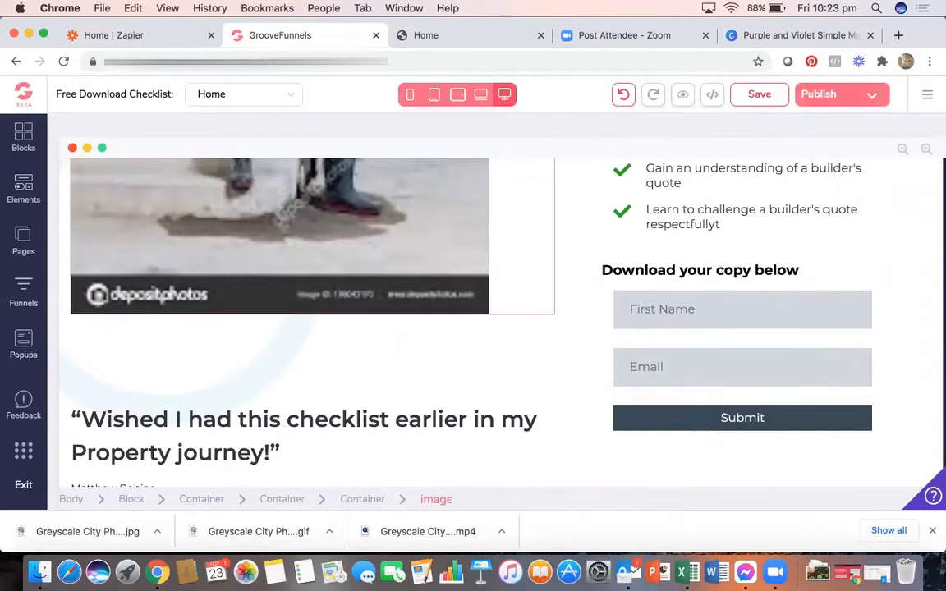
{"action": "left_click", "coordinate": [173, 38]}
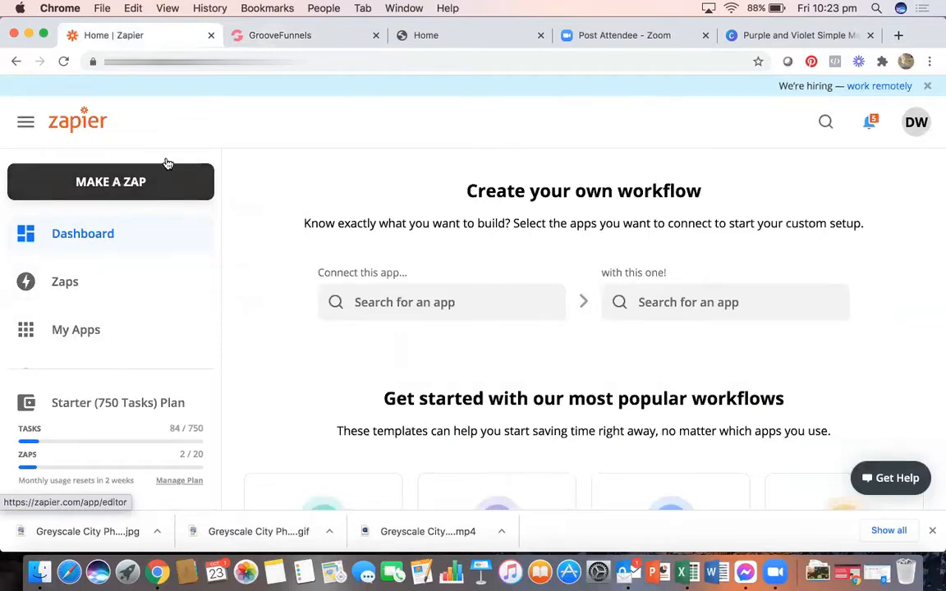
- Load the Zoom web portal from the address bar, view My Webinars, then return to Zapier
{"action": "left_click", "coordinate": [643, 37]}
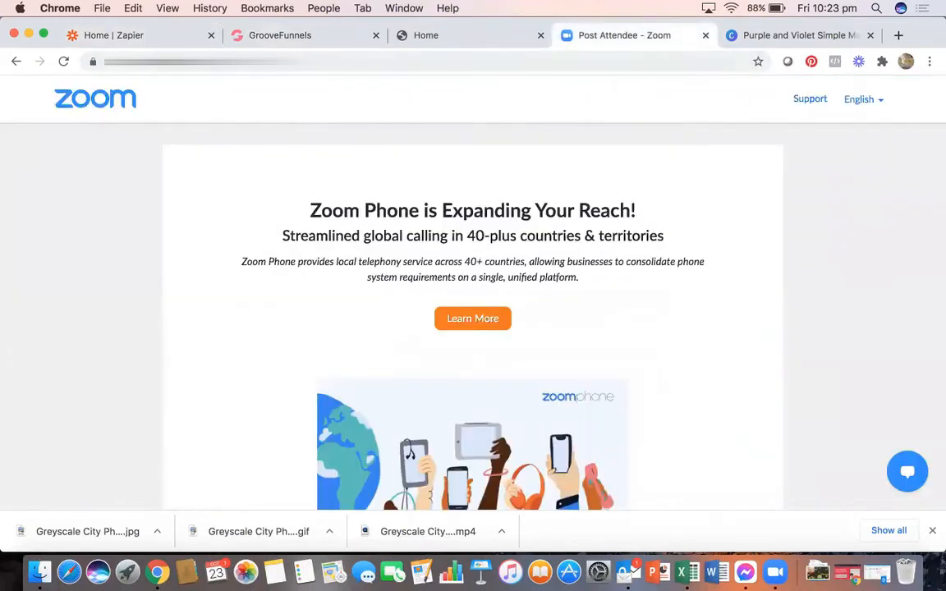
{"action": "left_click", "coordinate": [328, 62]}
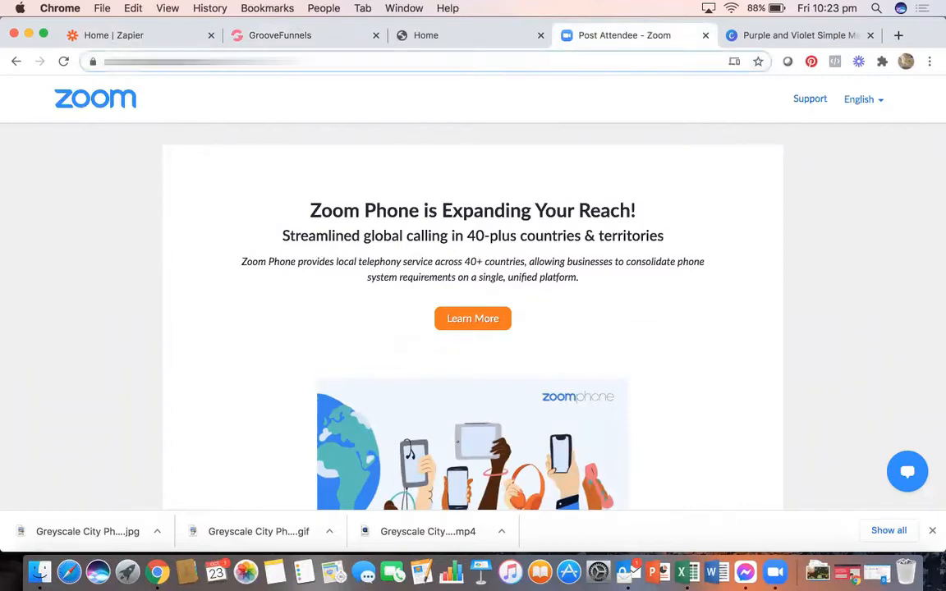
{"action": "type", "text": "www.zo"}
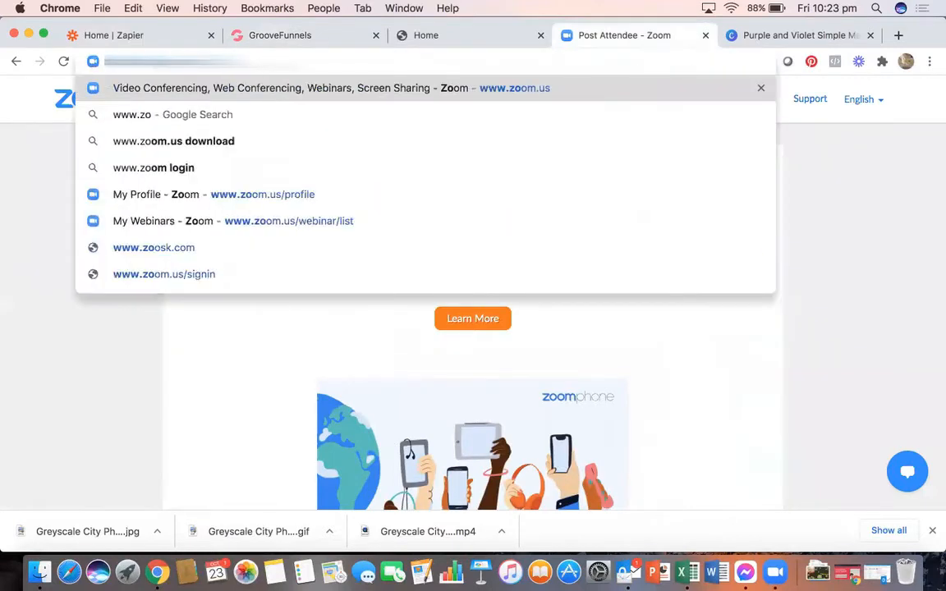
{"action": "key", "text": "Return"}
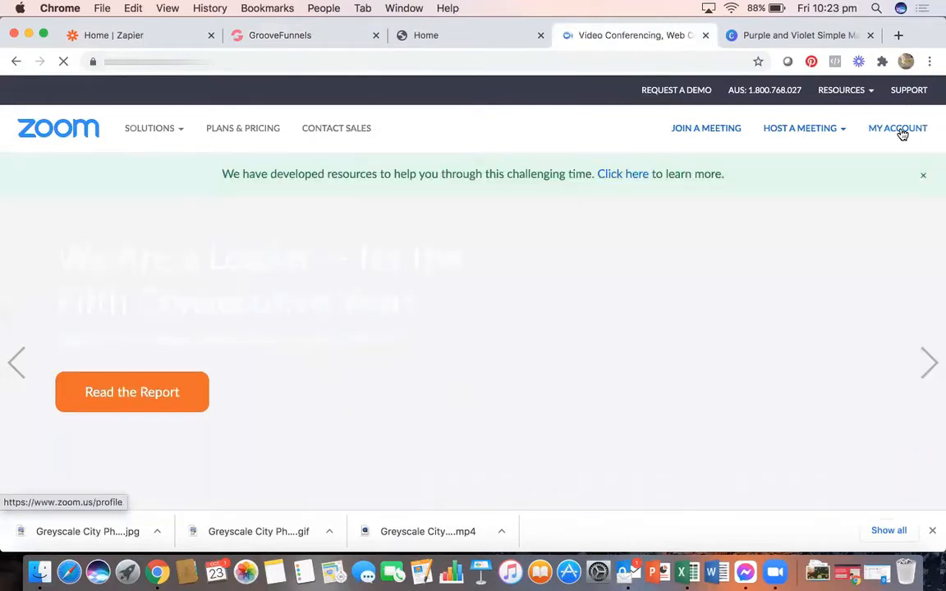
{"action": "left_click", "coordinate": [902, 132]}
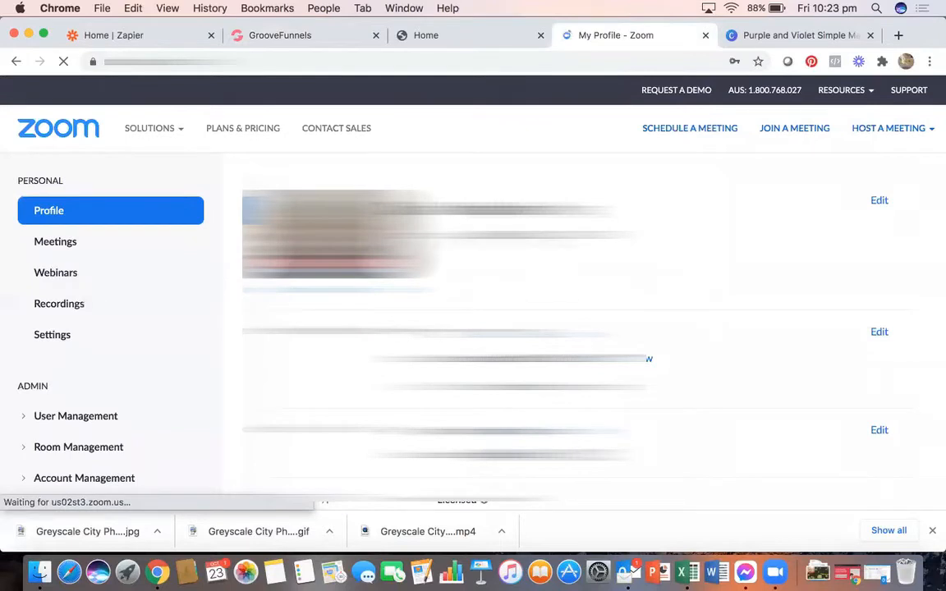
{"action": "left_click", "coordinate": [55, 273]}
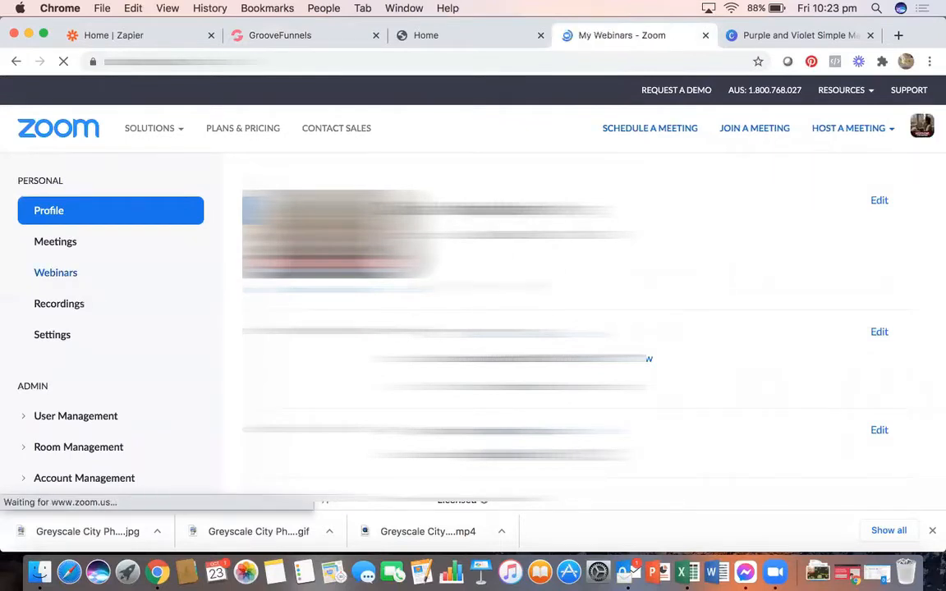
{"action": "left_click", "coordinate": [144, 37]}
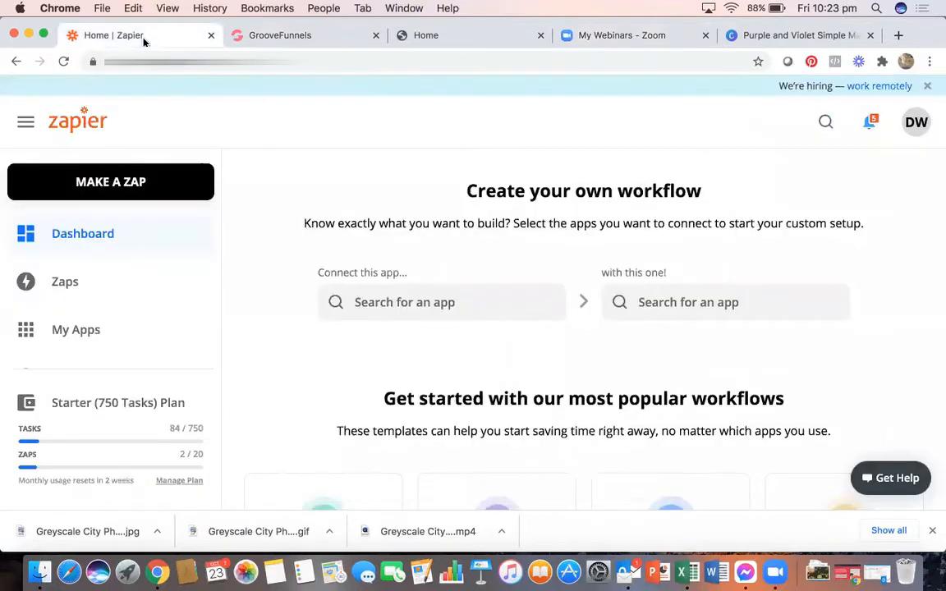
- Make a new Zap and search 'groove' to pick GrooveFunnels with New Form Submission as trigger
{"action": "left_click", "coordinate": [112, 181]}
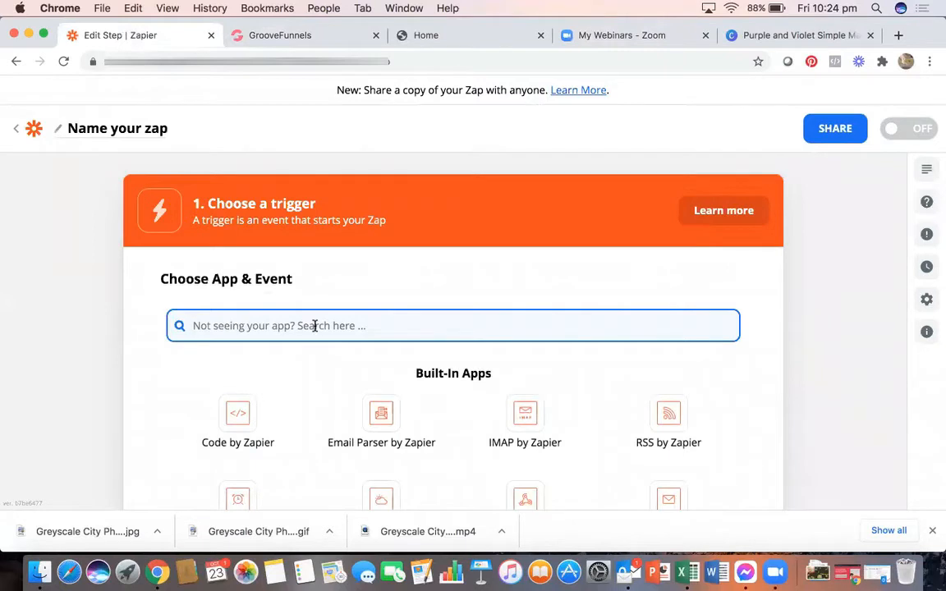
{"action": "scroll", "coordinate": [314, 326], "scroll_direction": "down", "scroll_amount": 2}
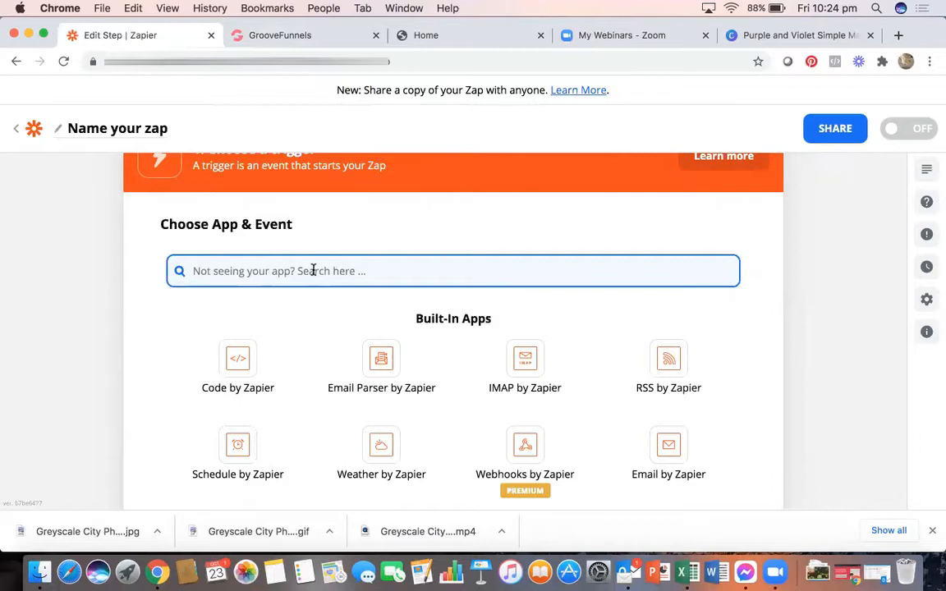
{"action": "type", "text": "groove"}
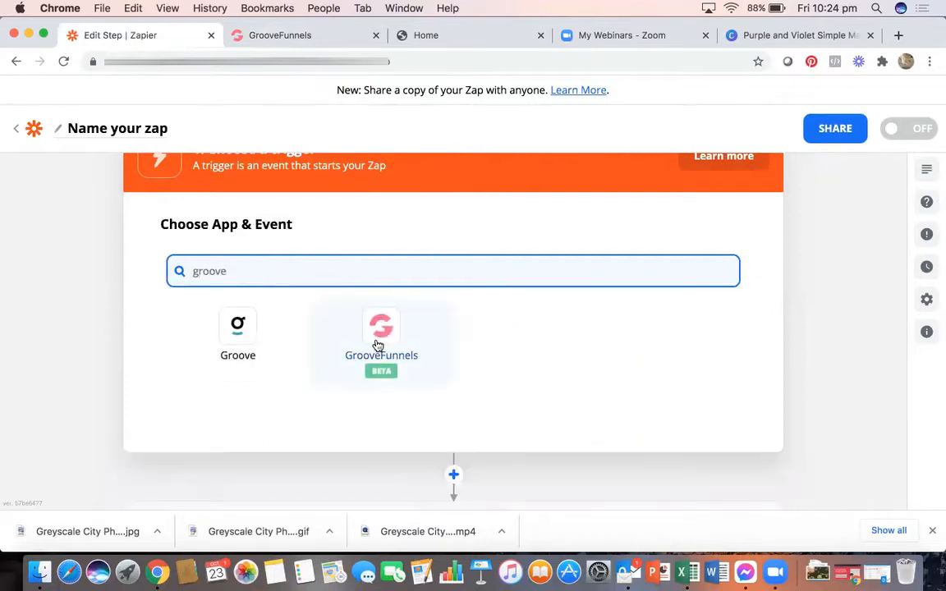
{"action": "left_click", "coordinate": [378, 345]}
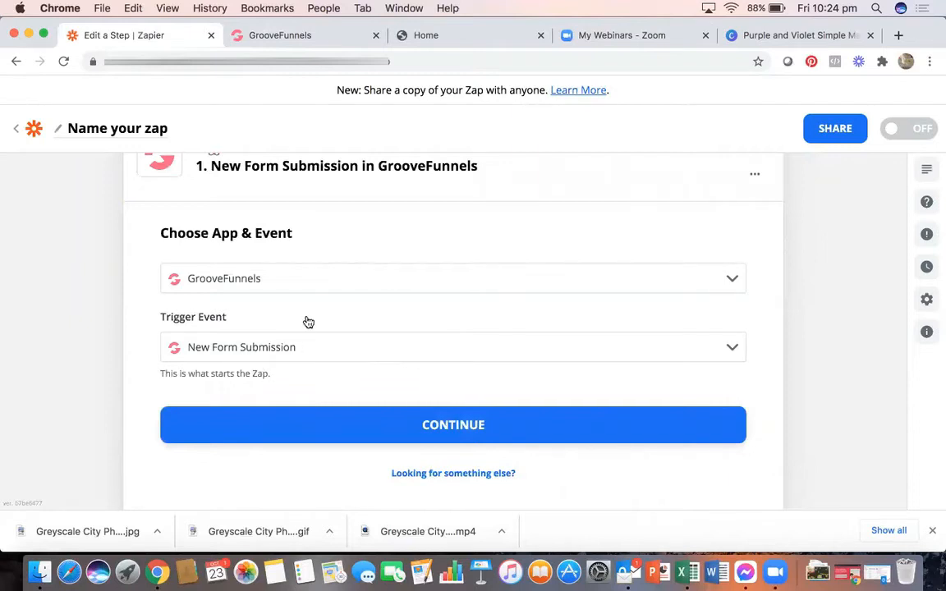
{"action": "scroll", "coordinate": [306, 321], "scroll_direction": "up", "scroll_amount": 2}
{"action": "scroll", "coordinate": [307, 321], "scroll_direction": "down", "scroll_amount": 2}
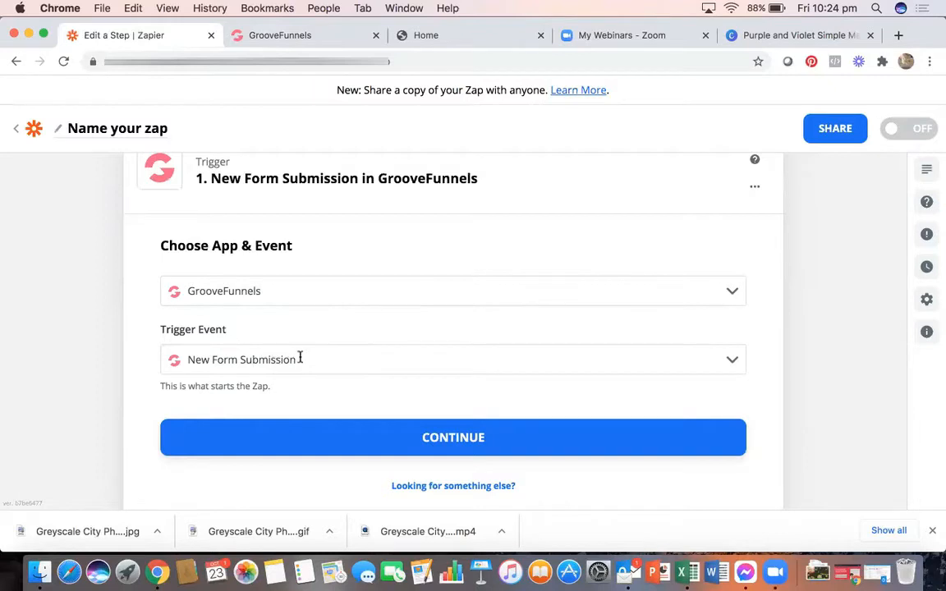
{"action": "scroll", "coordinate": [367, 345], "scroll_direction": "down", "scroll_amount": 1}
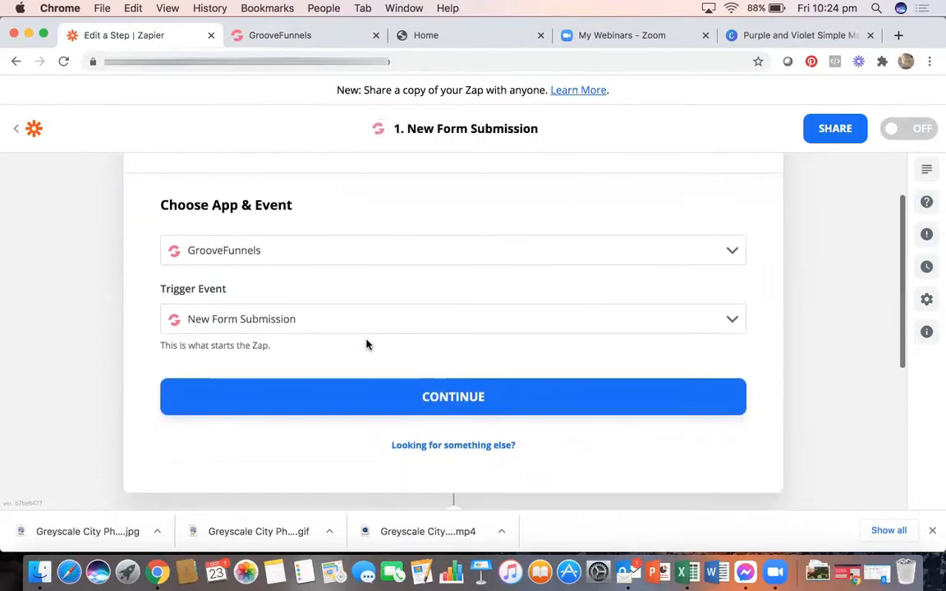
- Use the existing GrooveFunnels account and choose the Zap Zoom Test TWO integration for the trigger
{"action": "left_click", "coordinate": [377, 398]}
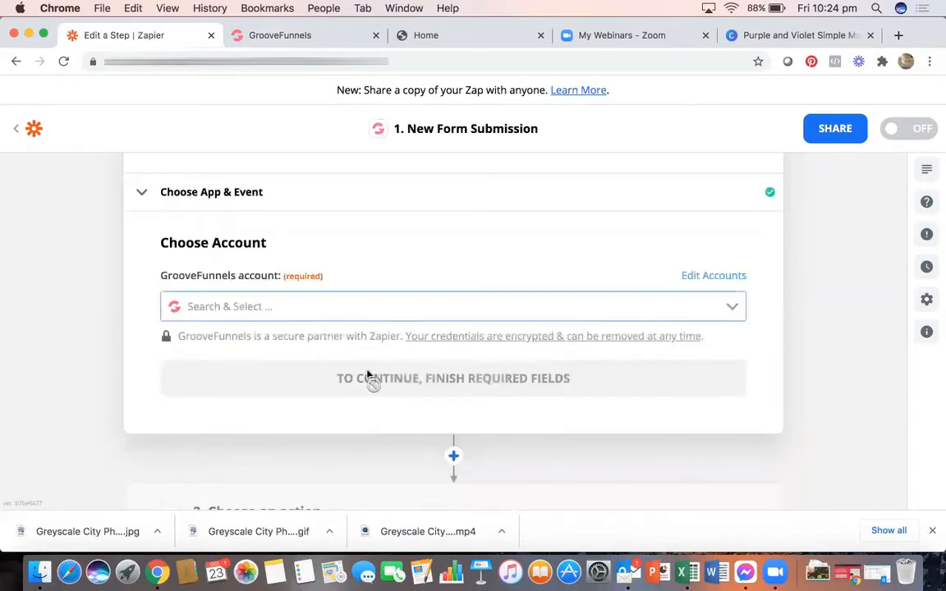
{"action": "left_click", "coordinate": [353, 307]}
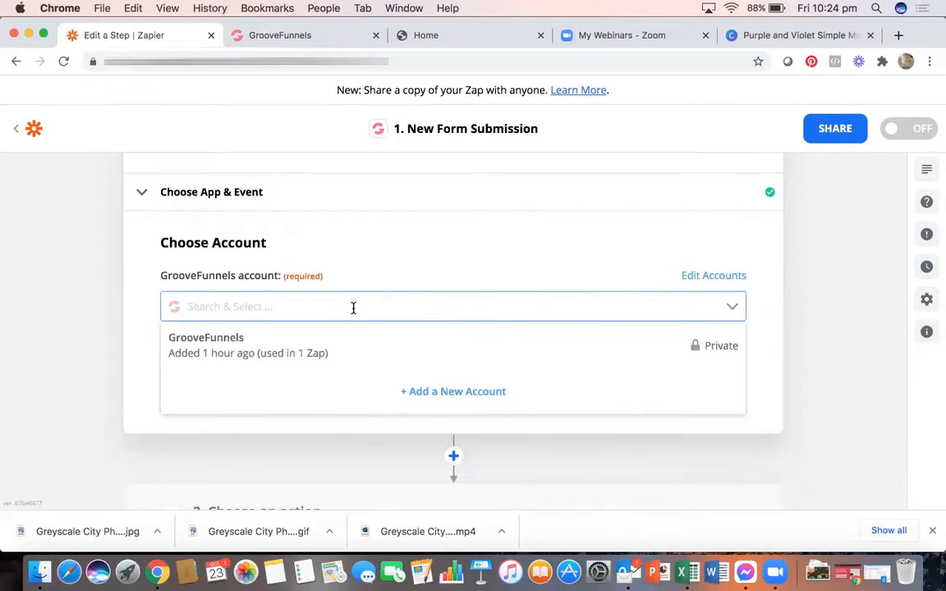
{"action": "left_click", "coordinate": [280, 353]}
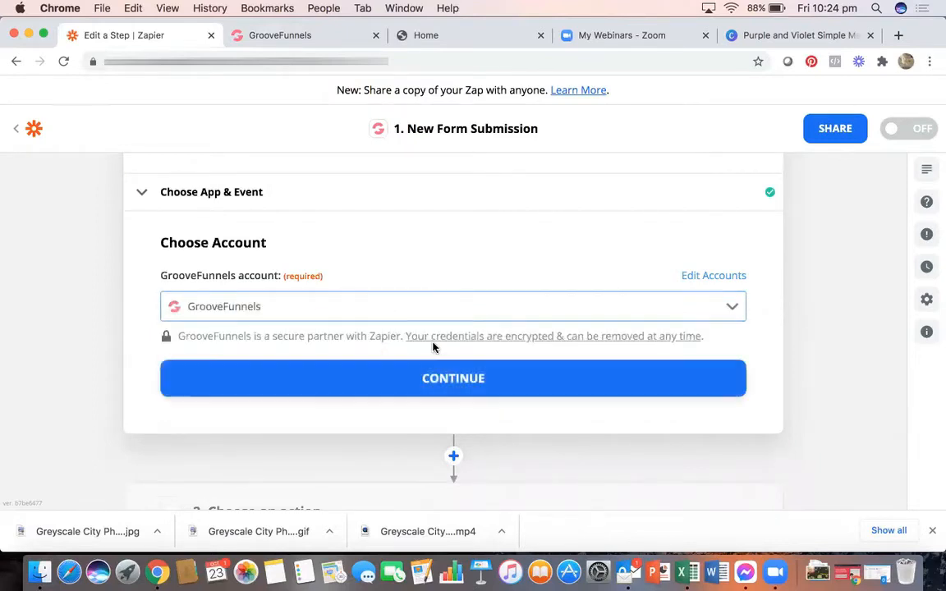
{"action": "left_click", "coordinate": [433, 380]}
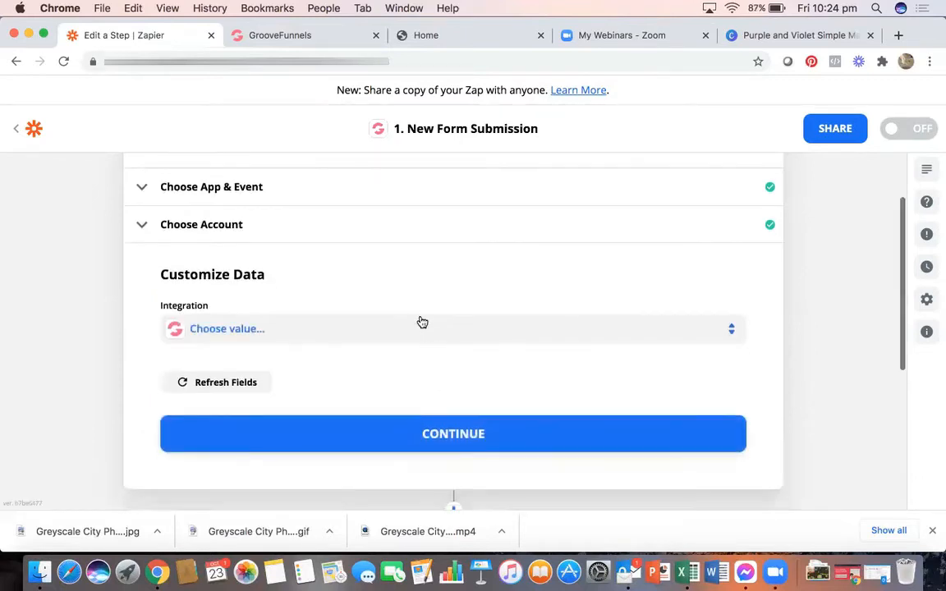
{"action": "left_click", "coordinate": [346, 331]}
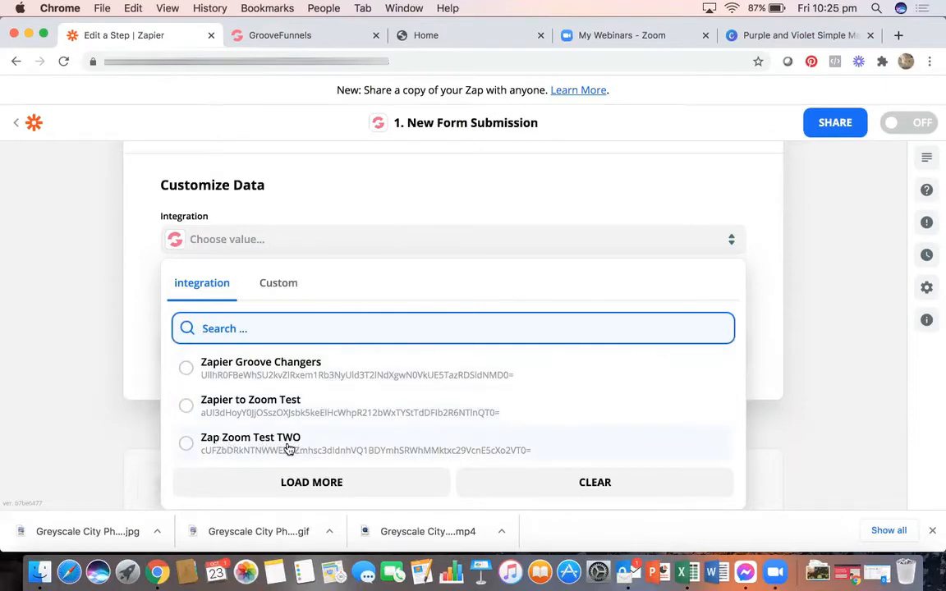
{"action": "left_click", "coordinate": [213, 446]}
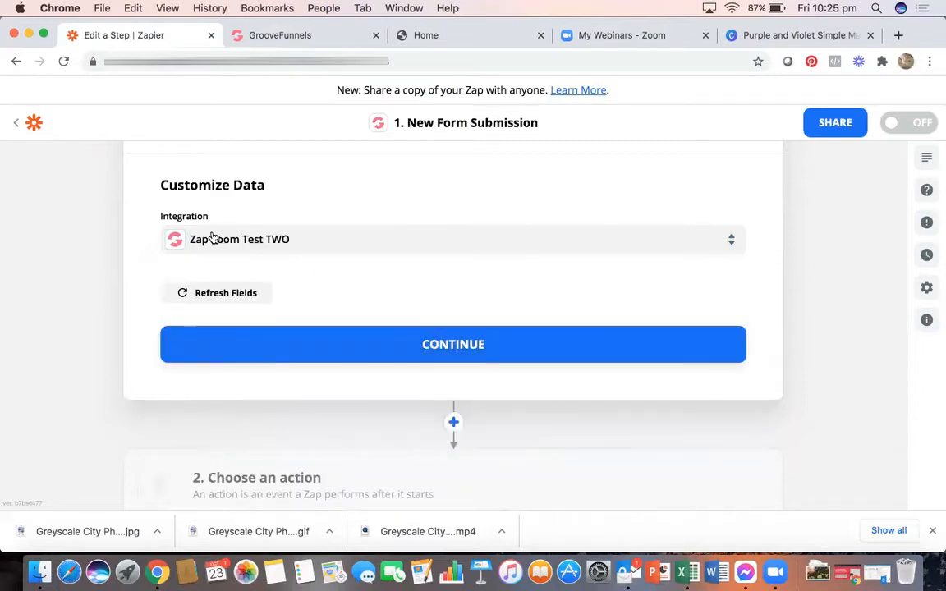
{"action": "left_click", "coordinate": [411, 339]}
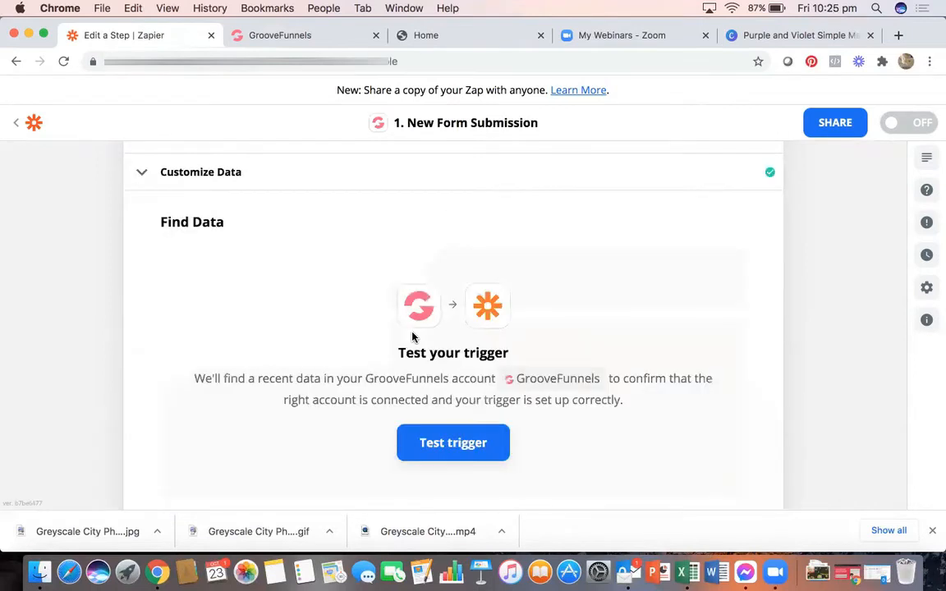
- Test the trigger, try loading more samples, and keep Data A (id 1) as the sample record
{"action": "scroll", "coordinate": [419, 336], "scroll_direction": "down", "scroll_amount": 1}
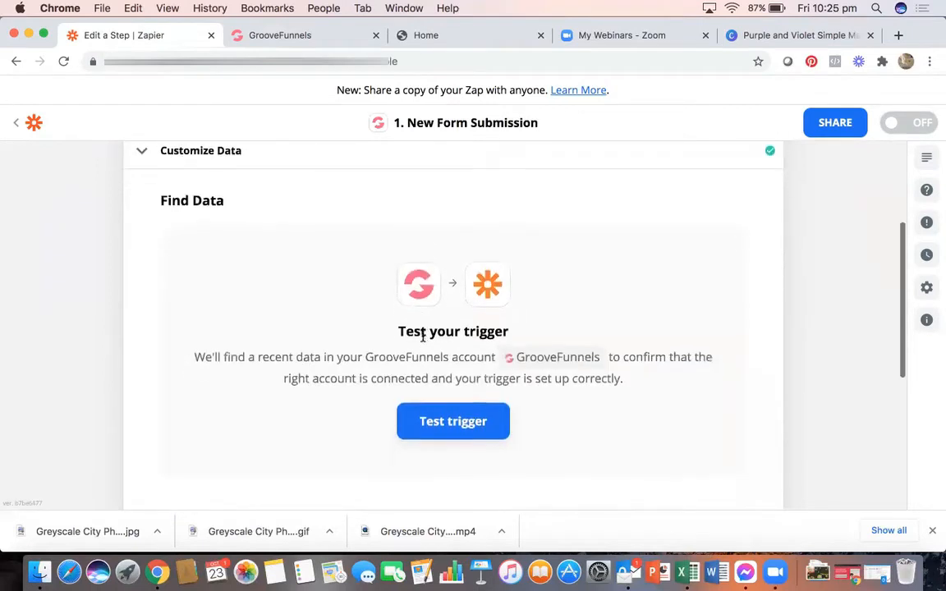
{"action": "left_click", "coordinate": [447, 424]}
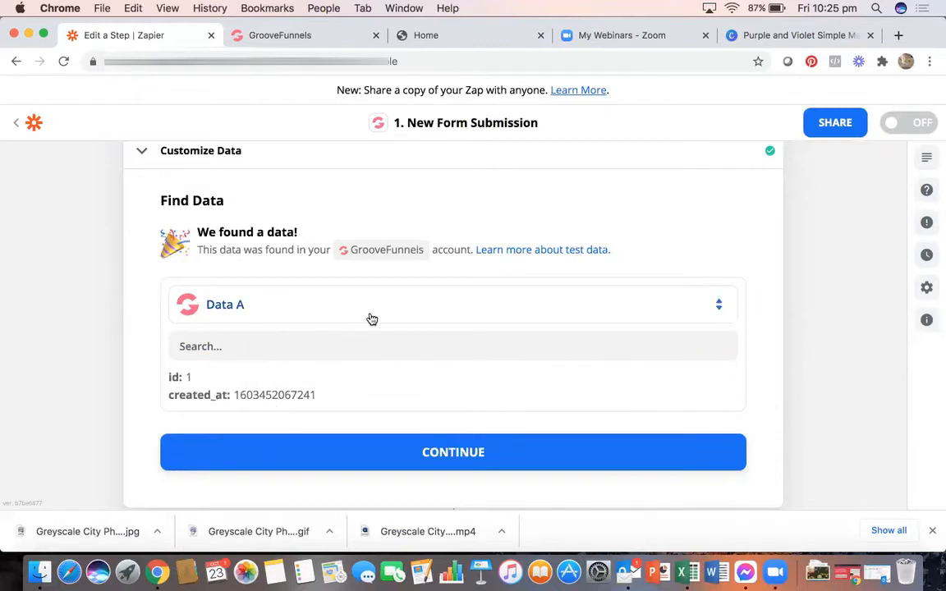
{"action": "left_click", "coordinate": [414, 309]}
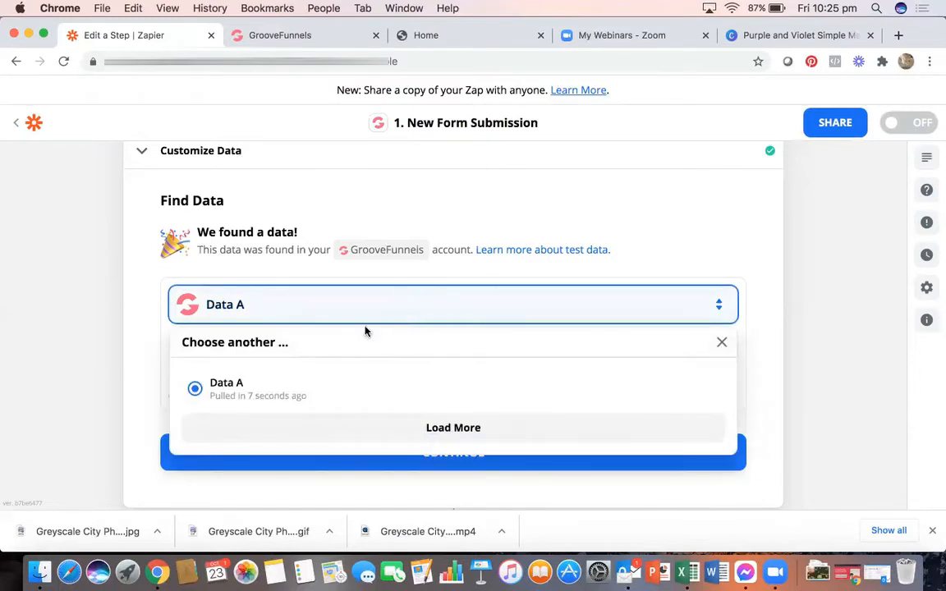
{"action": "scroll", "coordinate": [362, 330], "scroll_direction": "down", "scroll_amount": 2}
{"action": "left_click", "coordinate": [363, 394]}
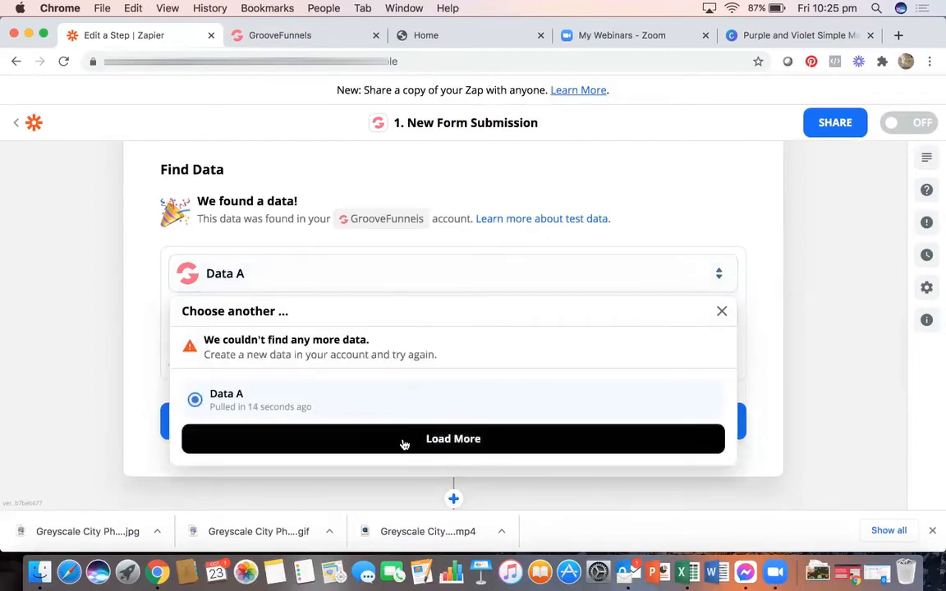
{"action": "left_click", "coordinate": [404, 444]}
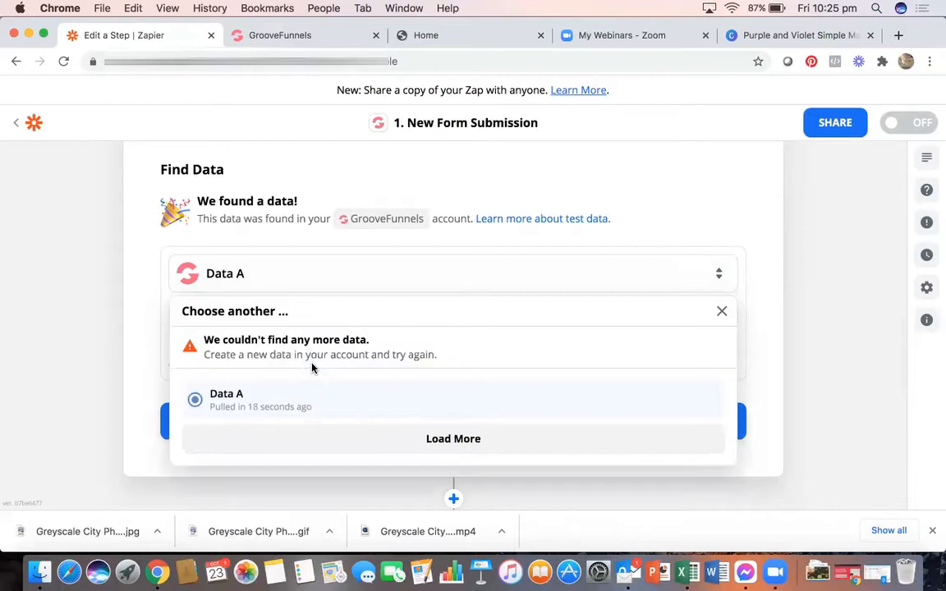
{"action": "left_click", "coordinate": [256, 395]}
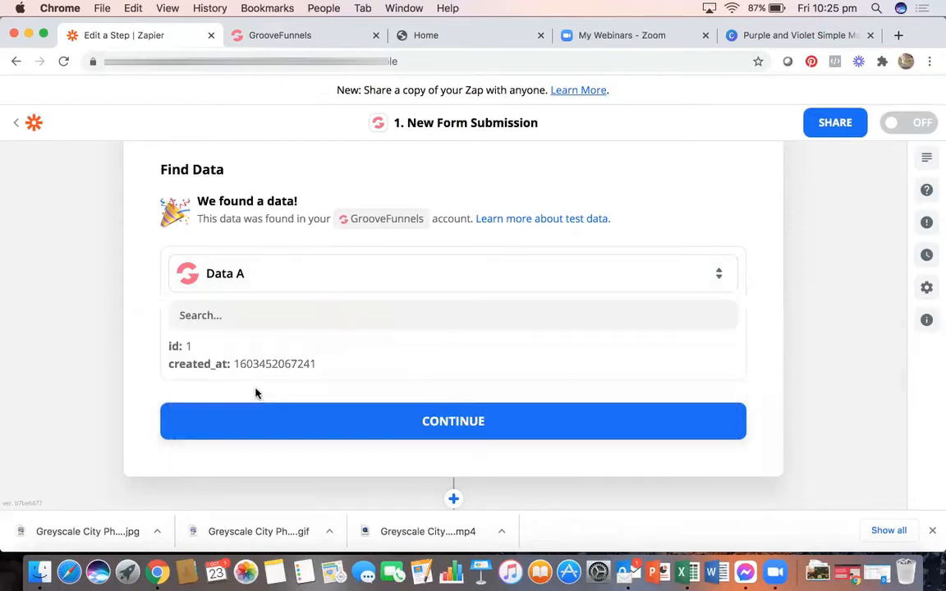
{"action": "left_click_drag", "start_coordinate": [185, 337], "coordinate": [334, 371]}
{"action": "left_click", "coordinate": [211, 279]}
{"action": "left_click", "coordinate": [298, 410]}
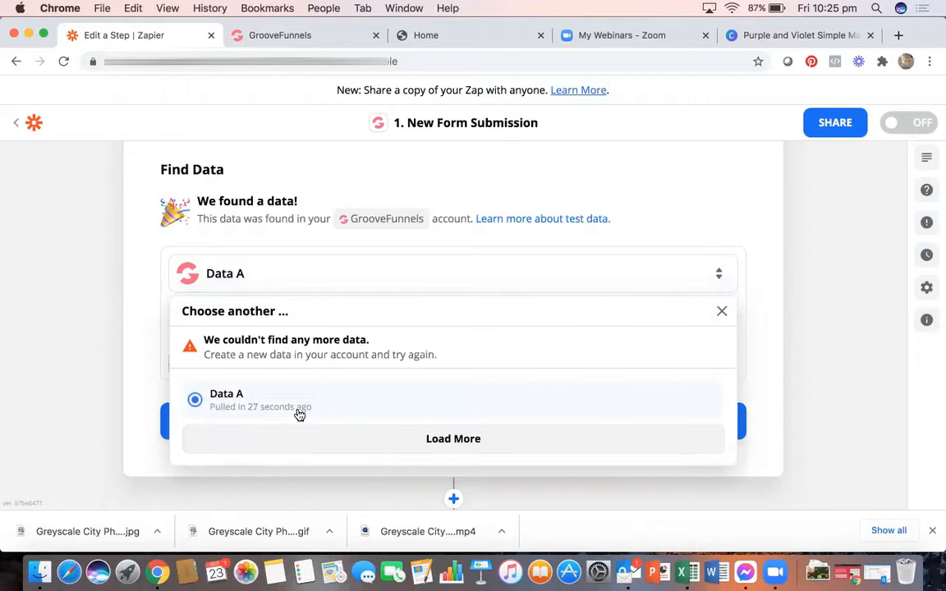
{"action": "left_click", "coordinate": [152, 272]}
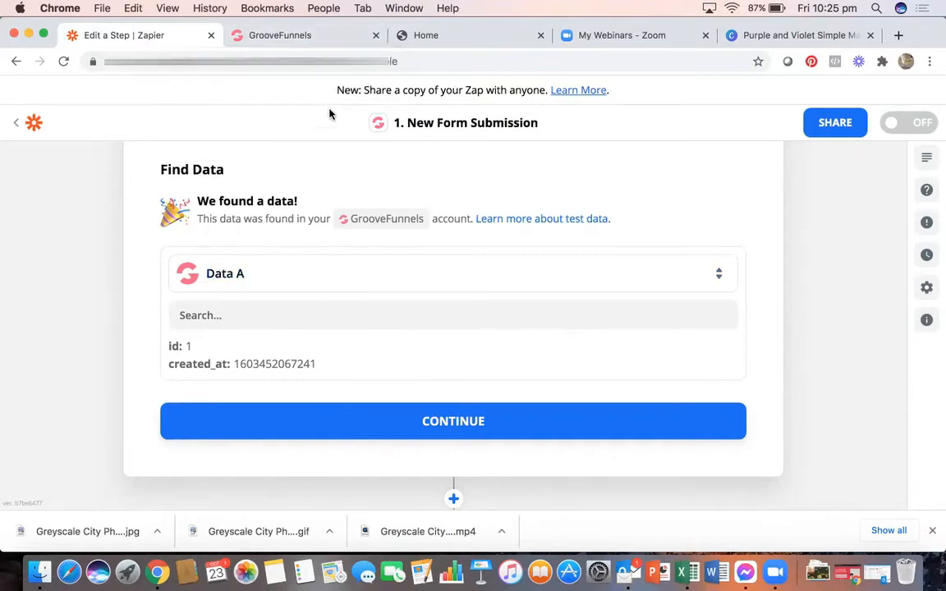
- Select the form's Email field in the editor, then reload the live landing page
{"action": "left_click", "coordinate": [301, 33]}
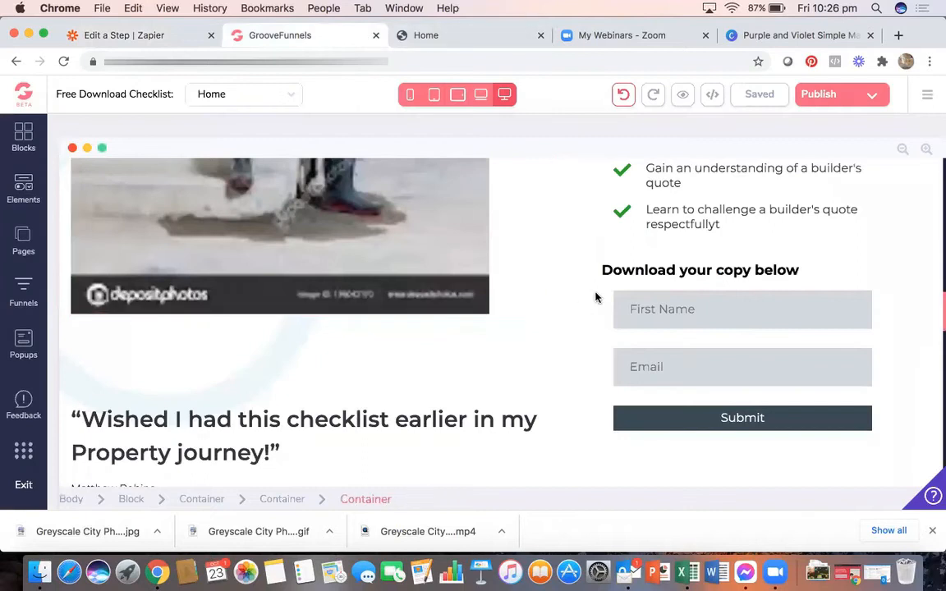
{"action": "left_click", "coordinate": [740, 351]}
{"action": "left_click", "coordinate": [447, 38]}
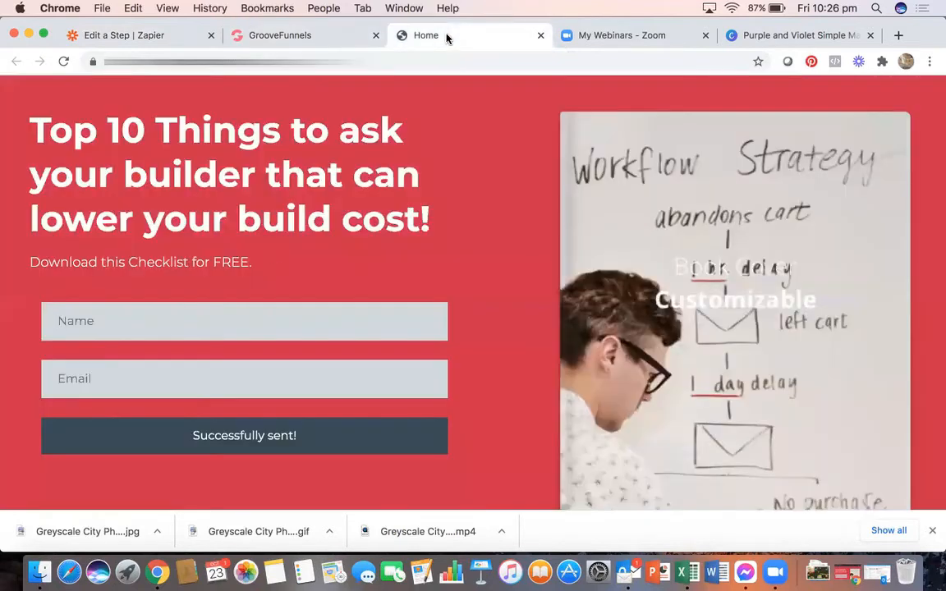
{"action": "scroll", "coordinate": [366, 265], "scroll_direction": "down", "scroll_amount": 10}
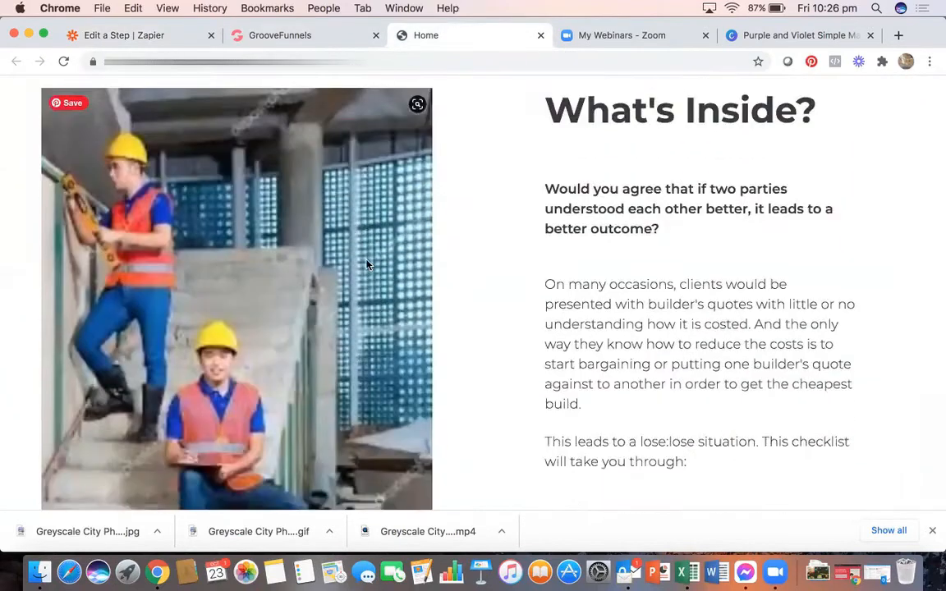
{"action": "scroll", "coordinate": [366, 265], "scroll_direction": "down", "scroll_amount": 2}
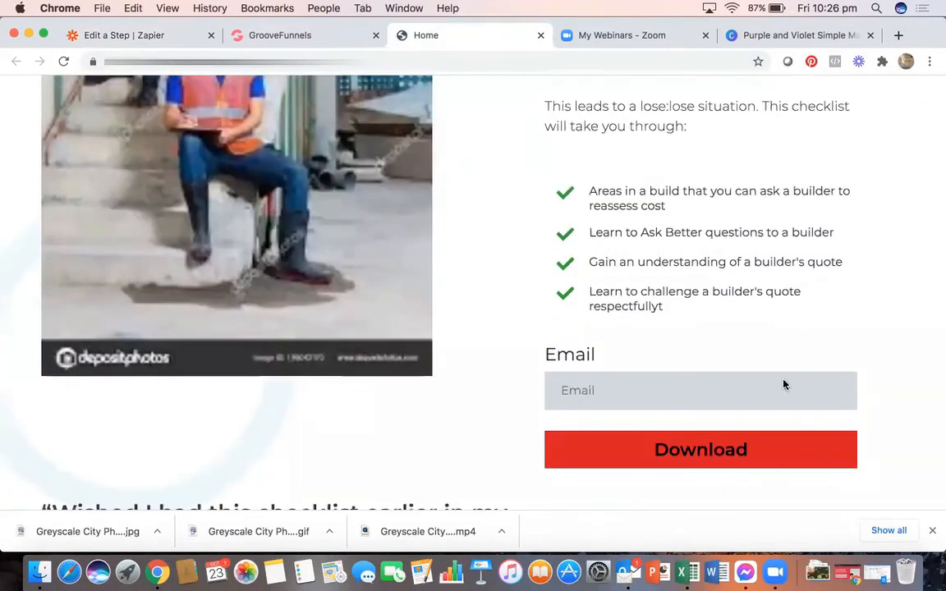
{"action": "left_click", "coordinate": [62, 61]}
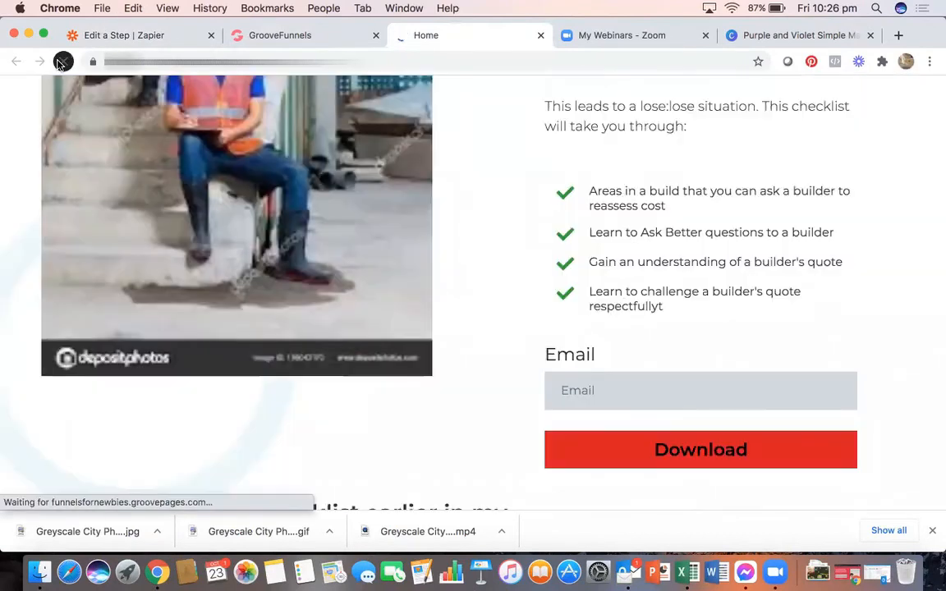
- Publish the latest page changes and reload the live page to check for the new form
{"action": "left_click", "coordinate": [309, 34]}
{"action": "left_click", "coordinate": [821, 93]}
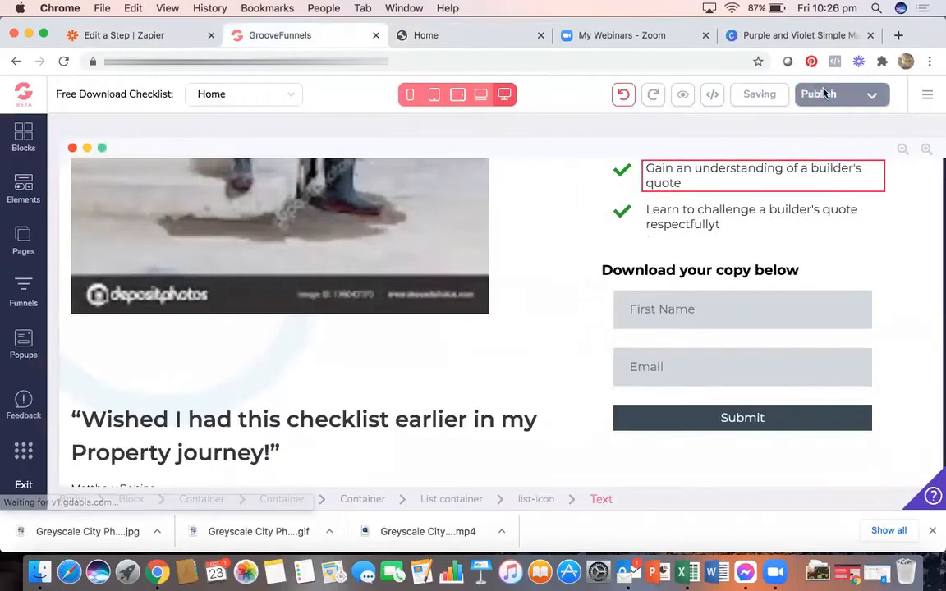
{"action": "left_click", "coordinate": [469, 35]}
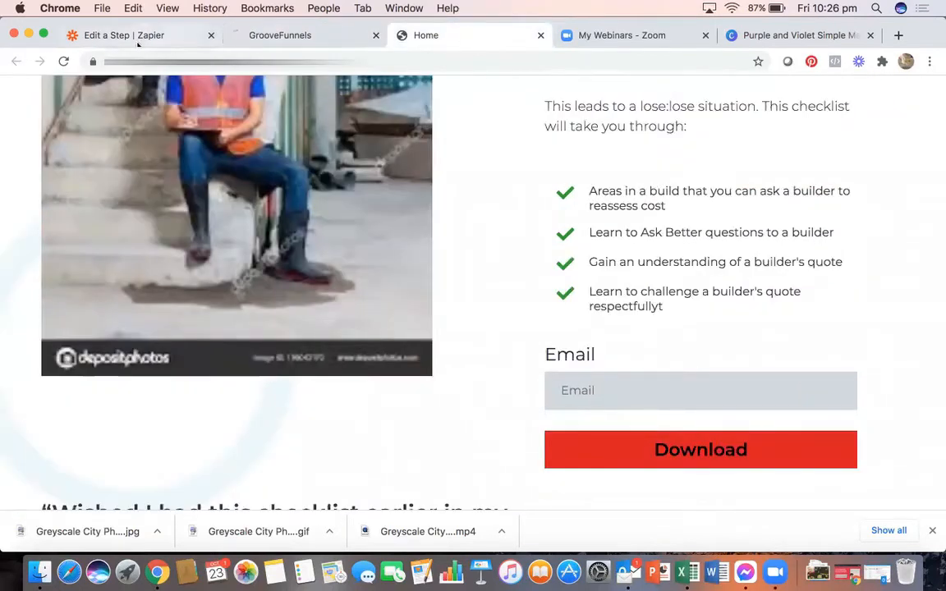
{"action": "left_click", "coordinate": [63, 62]}
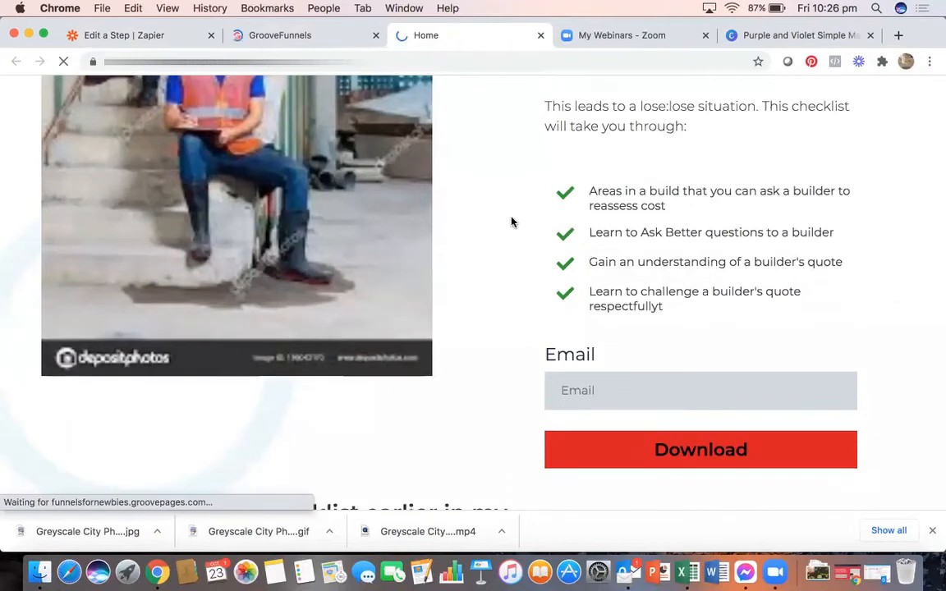
{"action": "scroll", "coordinate": [572, 279], "scroll_direction": "down", "scroll_amount": 2}
{"action": "left_click", "coordinate": [63, 62]}
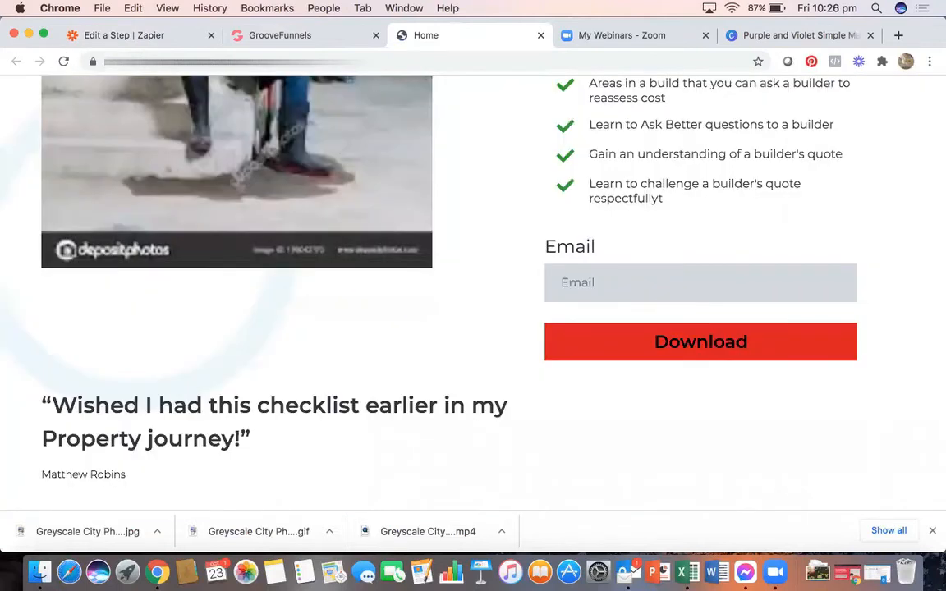
{"action": "left_click", "coordinate": [63, 63]}
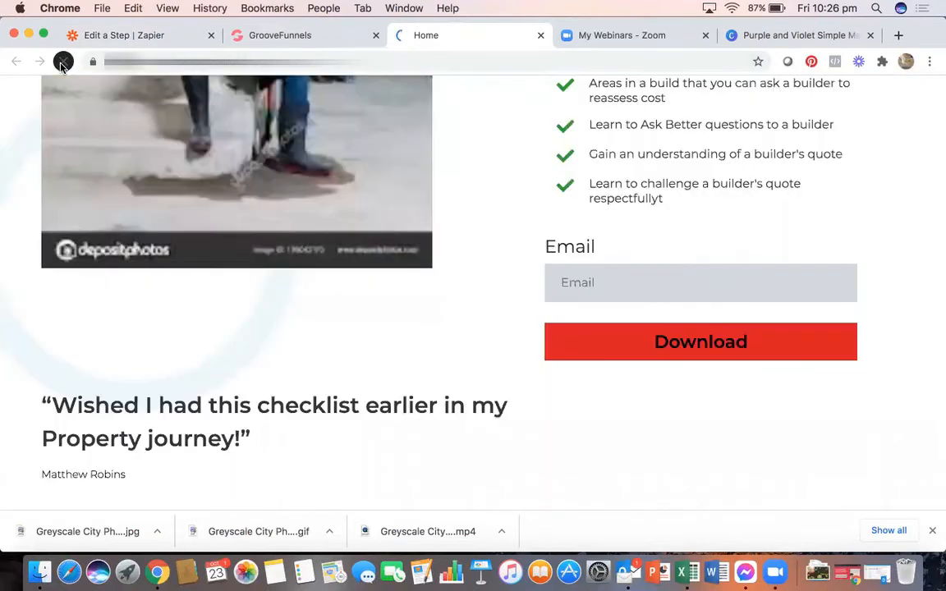
- Reload the live page from its address, then go to the GrooveFunnels login tab
{"action": "left_click", "coordinate": [328, 62]}
{"action": "key", "text": "Return"}
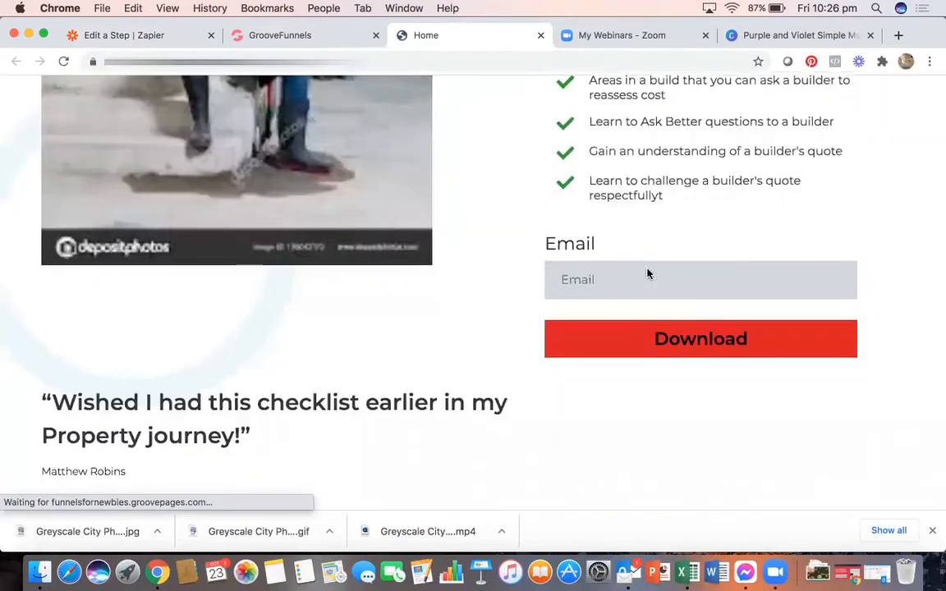
{"action": "key", "text": "Return"}
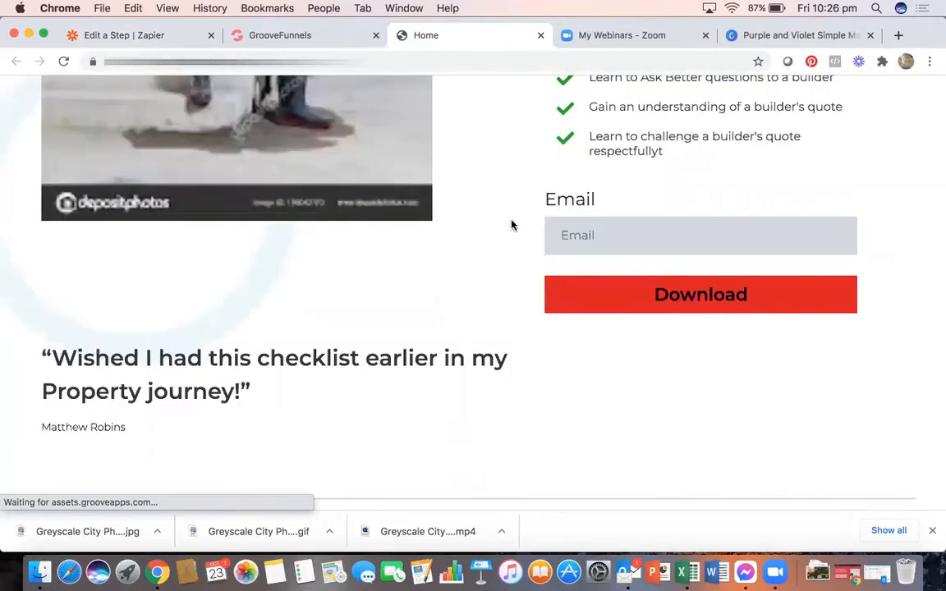
{"action": "left_click", "coordinate": [333, 42]}
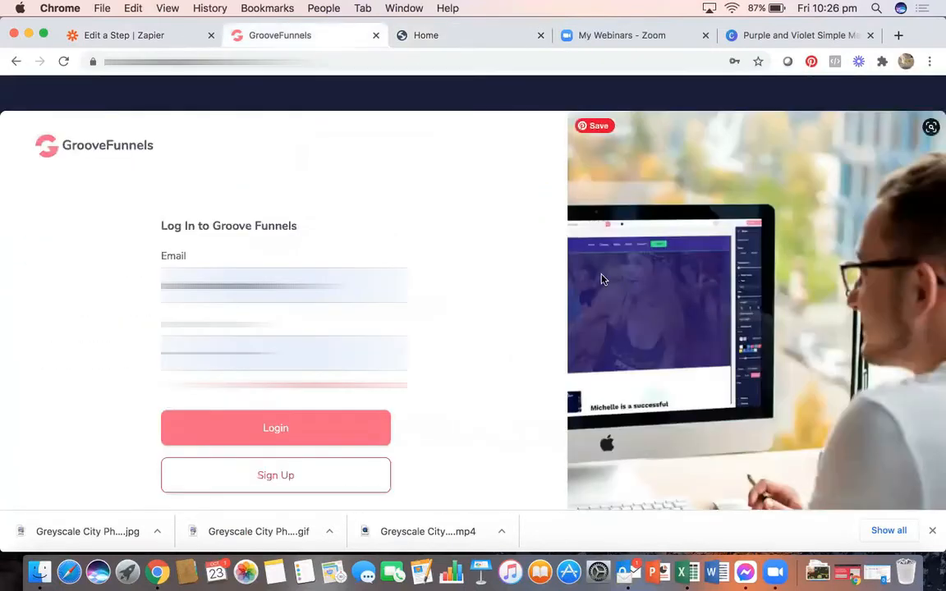
- Log in to GrooveFunnels, open the checklist site in the GroovePages editor, and republish the page
{"action": "left_click", "coordinate": [303, 421]}
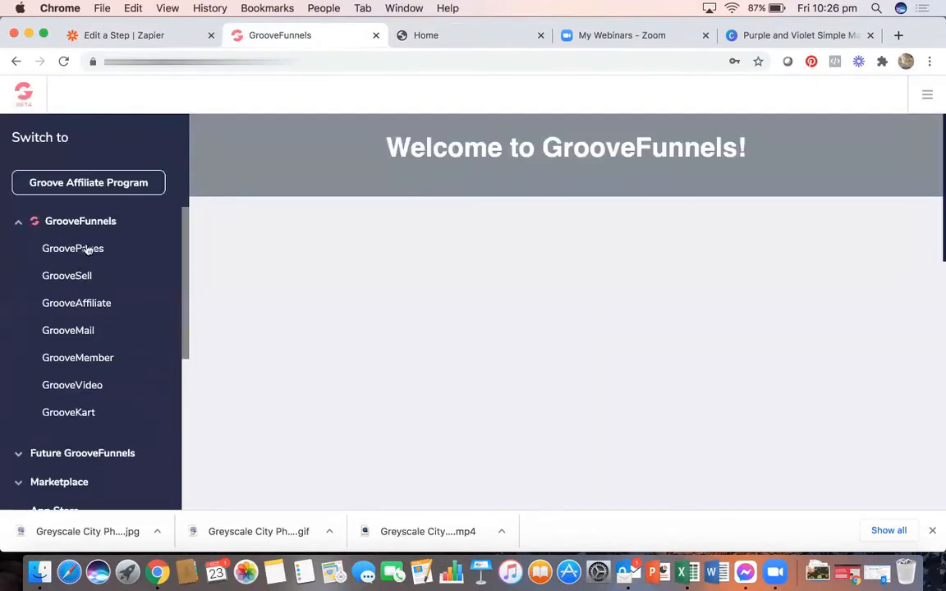
{"action": "left_click", "coordinate": [83, 249]}
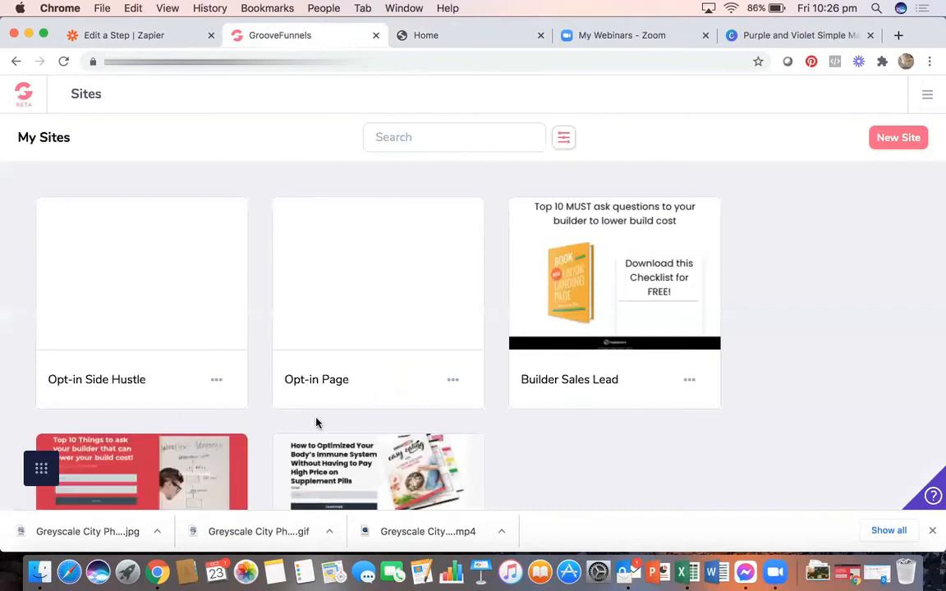
{"action": "scroll", "coordinate": [140, 376], "scroll_direction": "down", "scroll_amount": 3}
{"action": "left_click", "coordinate": [143, 387]}
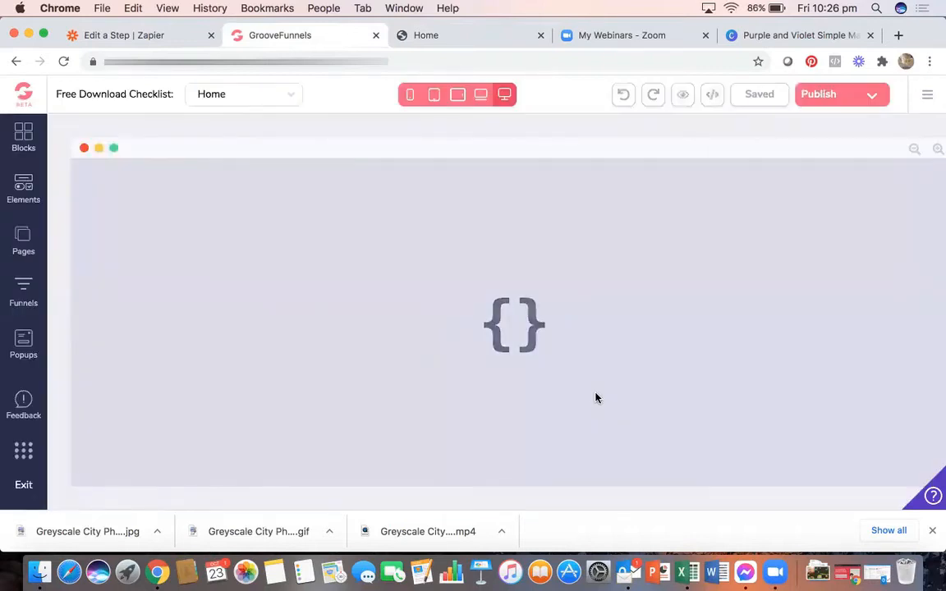
{"action": "scroll", "coordinate": [596, 398], "scroll_direction": "down", "scroll_amount": 5}
{"action": "scroll", "coordinate": [596, 399], "scroll_direction": "down", "scroll_amount": 15}
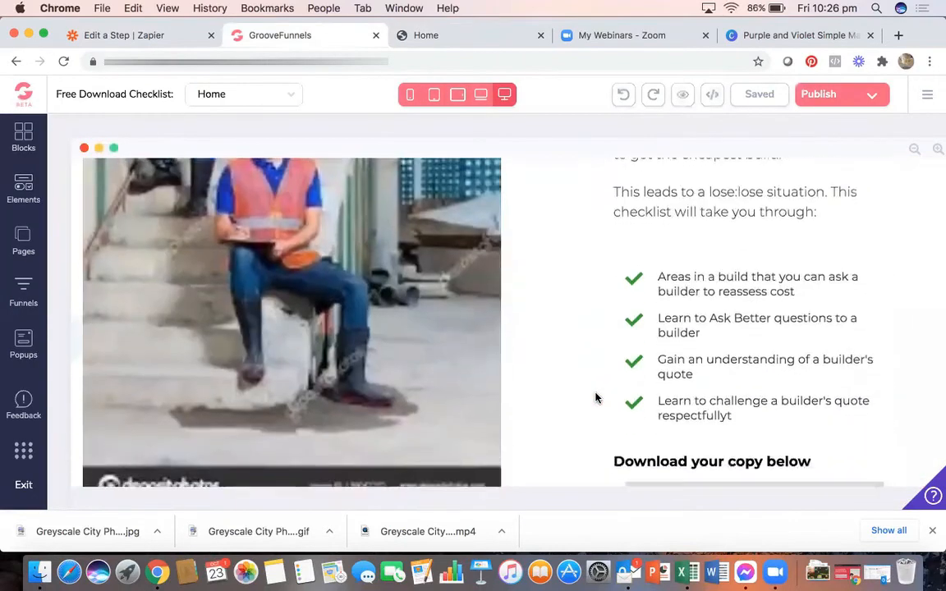
{"action": "left_click", "coordinate": [821, 102]}
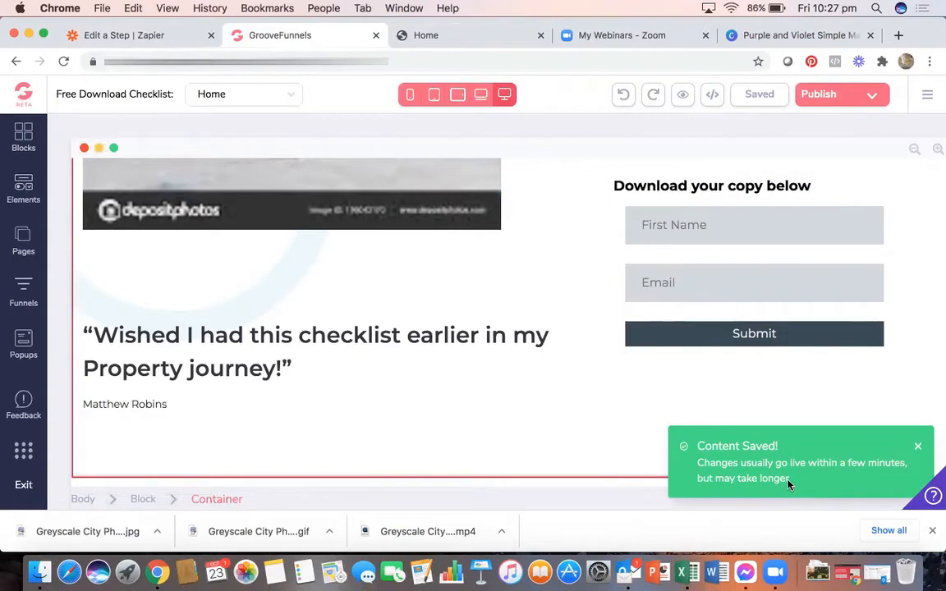
- Reload the live checklist page and scroll down to the new download form
{"action": "left_click", "coordinate": [464, 35]}
{"action": "left_click", "coordinate": [65, 61]}
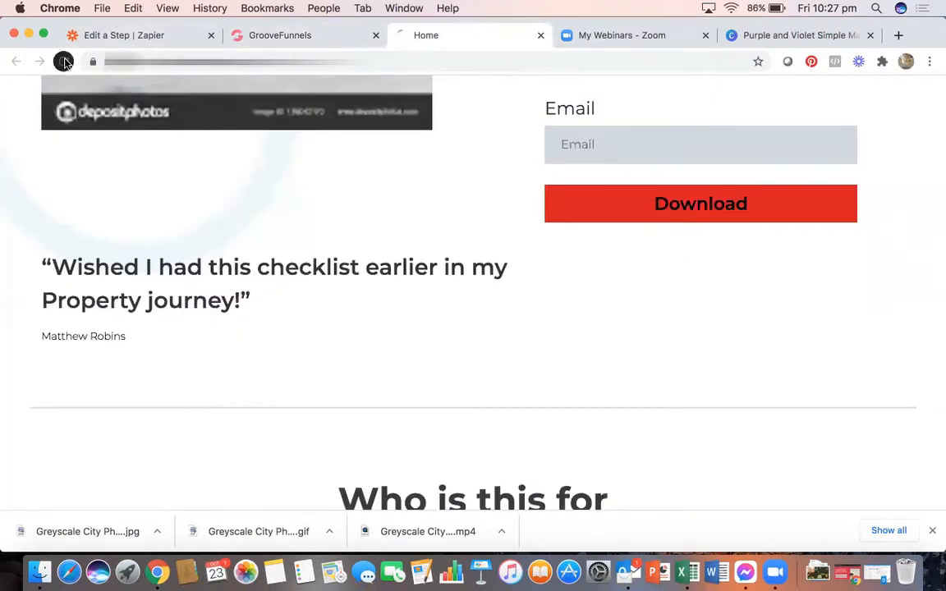
{"action": "scroll", "coordinate": [565, 265], "scroll_direction": "down", "scroll_amount": 10}
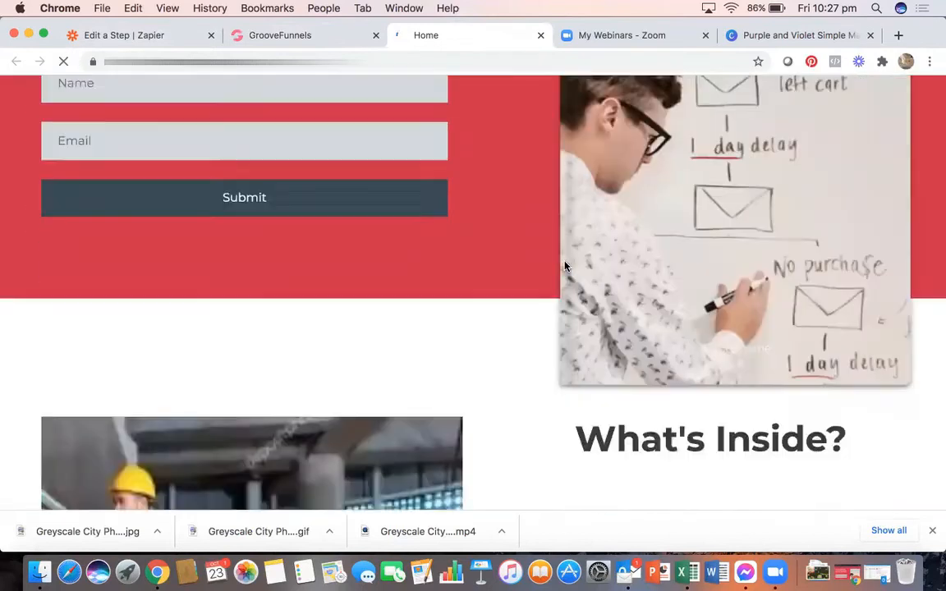
{"action": "scroll", "coordinate": [565, 265], "scroll_direction": "down", "scroll_amount": 5}
- Submit a test sign-up with a test first name and a Gmail e-mail address
{"action": "left_click", "coordinate": [647, 307]}
{"action": "type", "text": "Davina"}
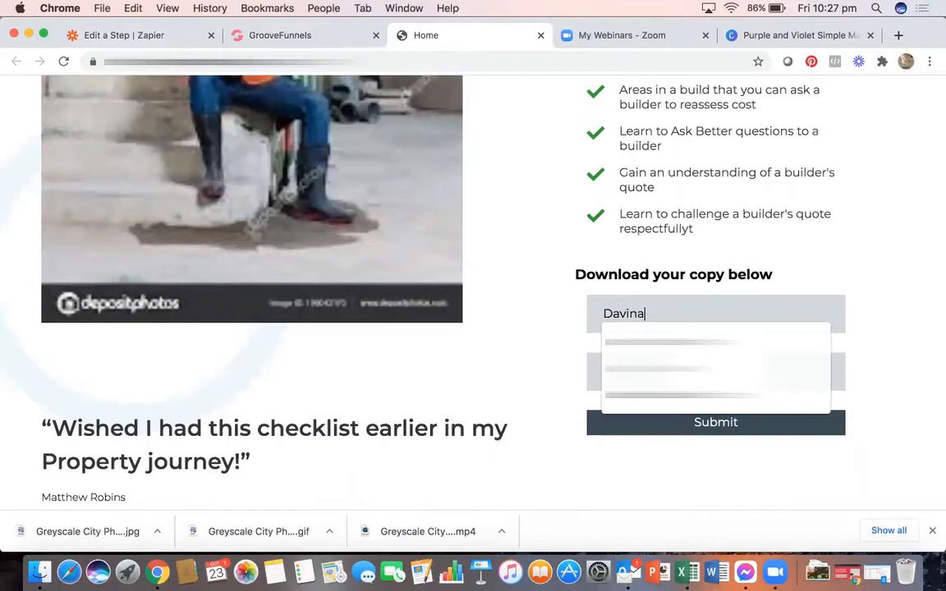
{"action": "type", "text": "Test2"}
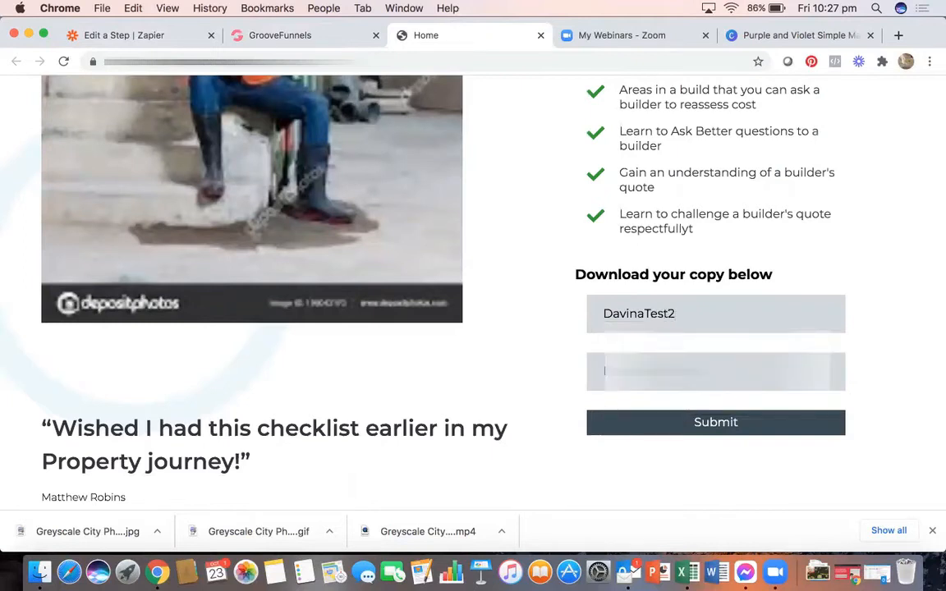
{"action": "left_click", "coordinate": [646, 313]}
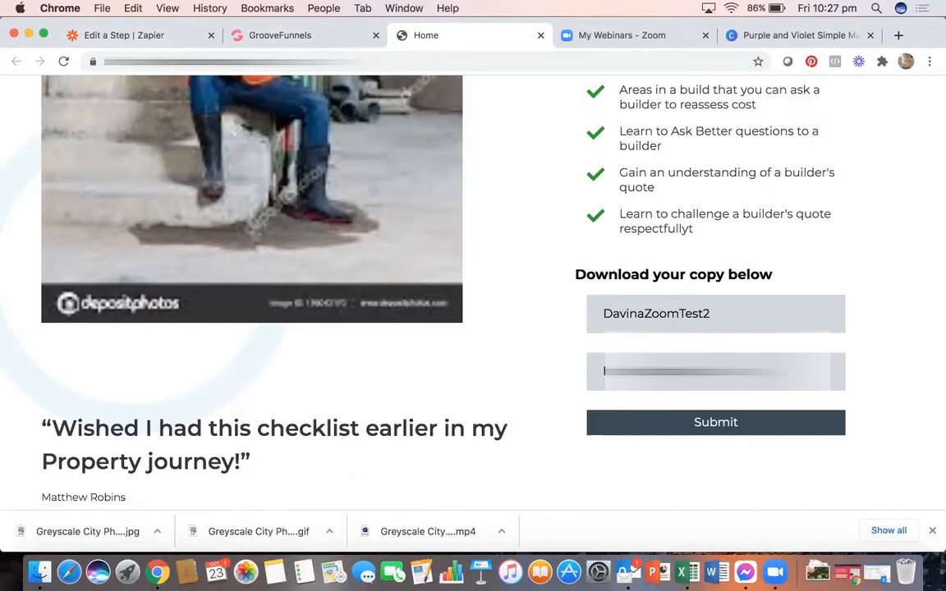
{"action": "left_click", "coordinate": [739, 424]}
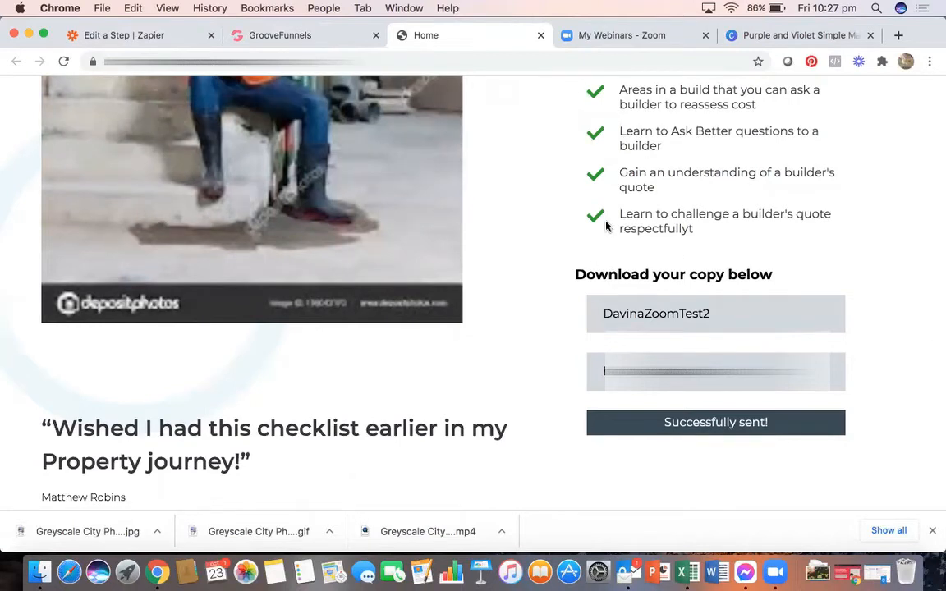
- Reopen the Zapier trigger's account and data settings, keeping Zap Zoom Test TWO as the integration
{"action": "left_click", "coordinate": [145, 36]}
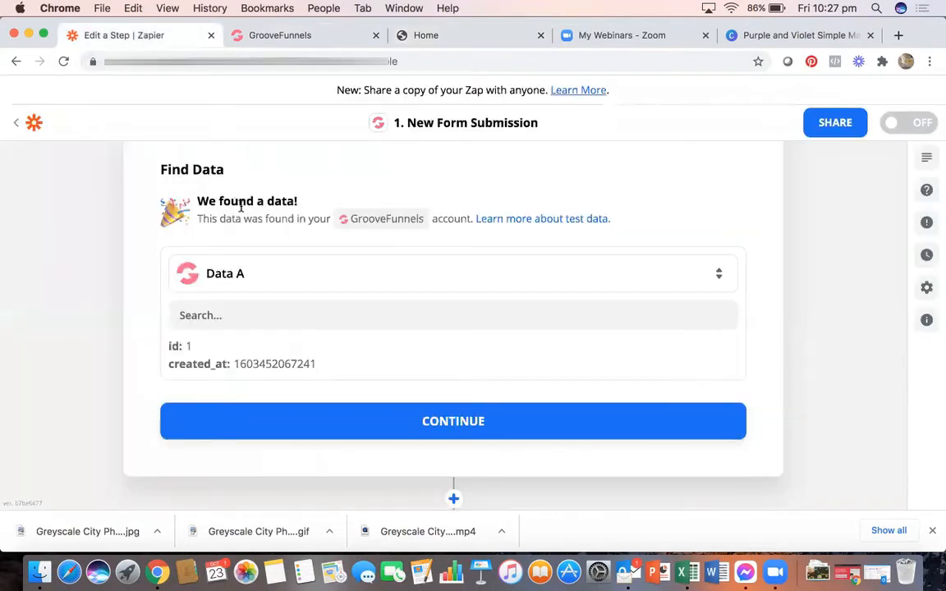
{"action": "scroll", "coordinate": [367, 269], "scroll_direction": "up", "scroll_amount": 3}
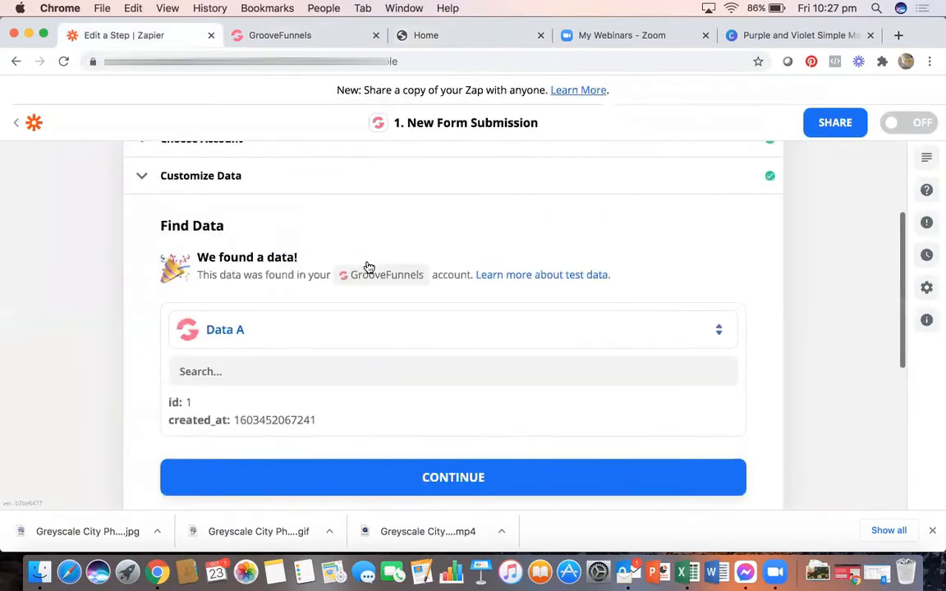
{"action": "left_click", "coordinate": [256, 262]}
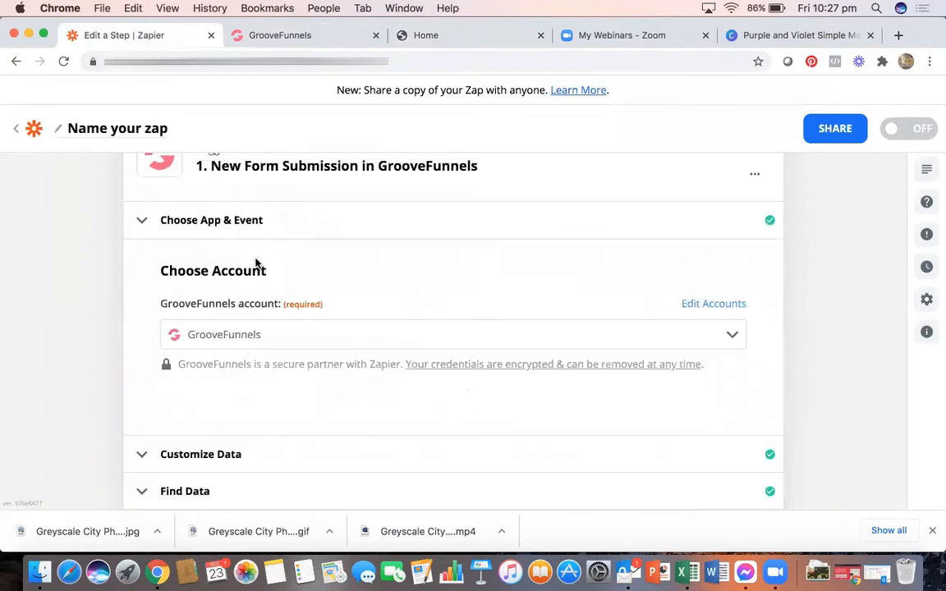
{"action": "scroll", "coordinate": [319, 289], "scroll_direction": "down", "scroll_amount": 4}
{"action": "left_click", "coordinate": [254, 279]}
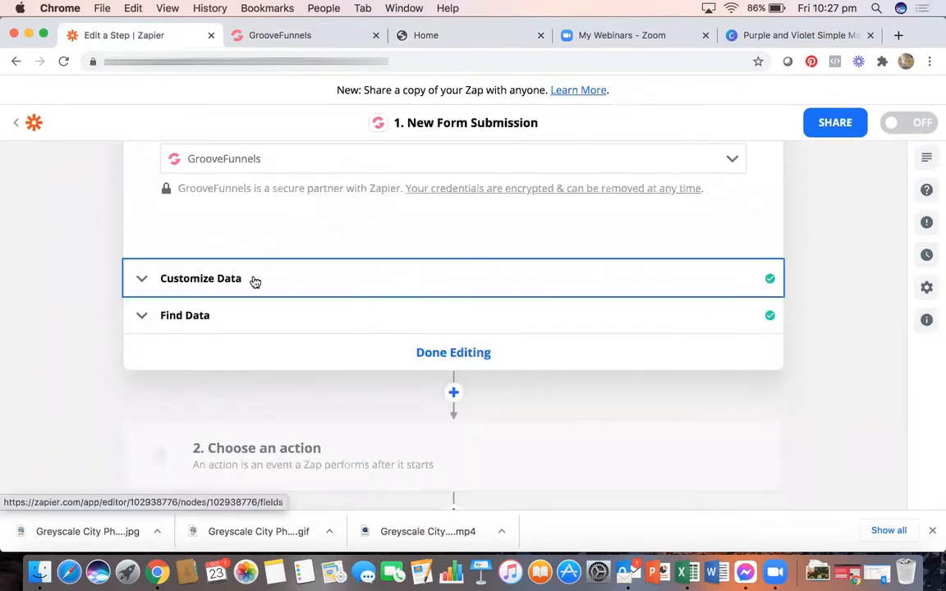
{"action": "scroll", "coordinate": [319, 267], "scroll_direction": "up", "scroll_amount": 2}
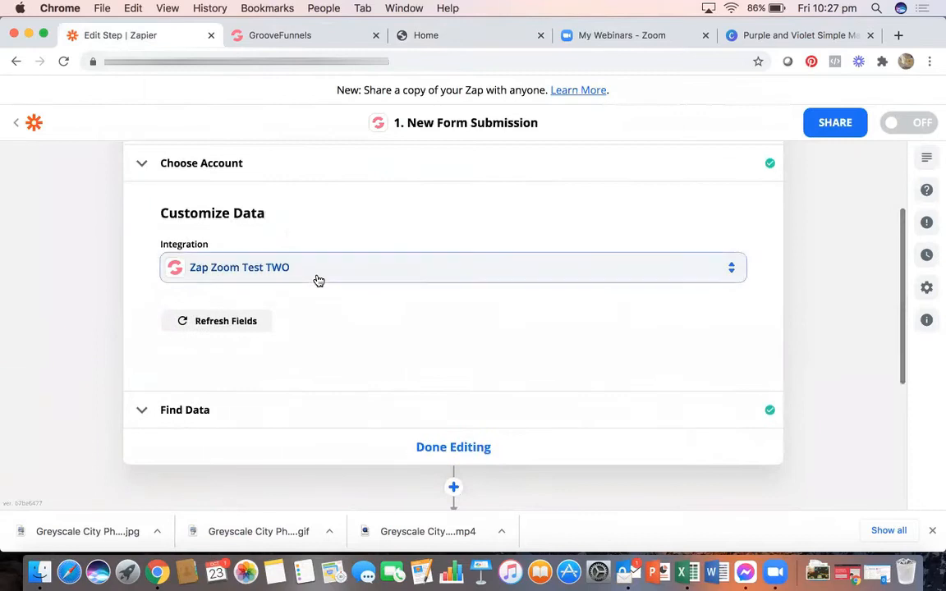
{"action": "left_click", "coordinate": [316, 272]}
{"action": "left_click", "coordinate": [292, 471]}
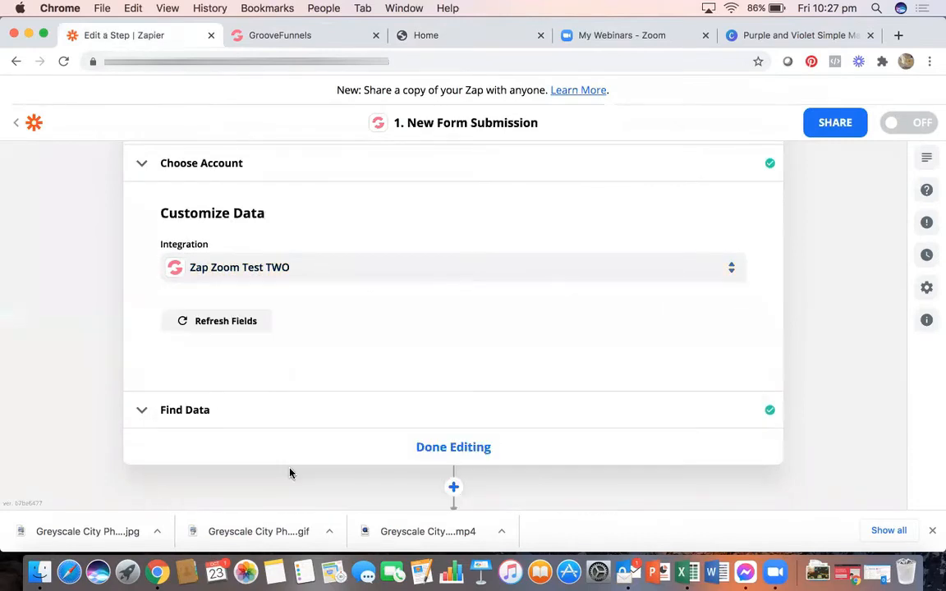
- Load more sample submissions and select the new Data B record as the trigger's test data
{"action": "scroll", "coordinate": [348, 328], "scroll_direction": "down", "scroll_amount": 3}
{"action": "left_click", "coordinate": [312, 331]}
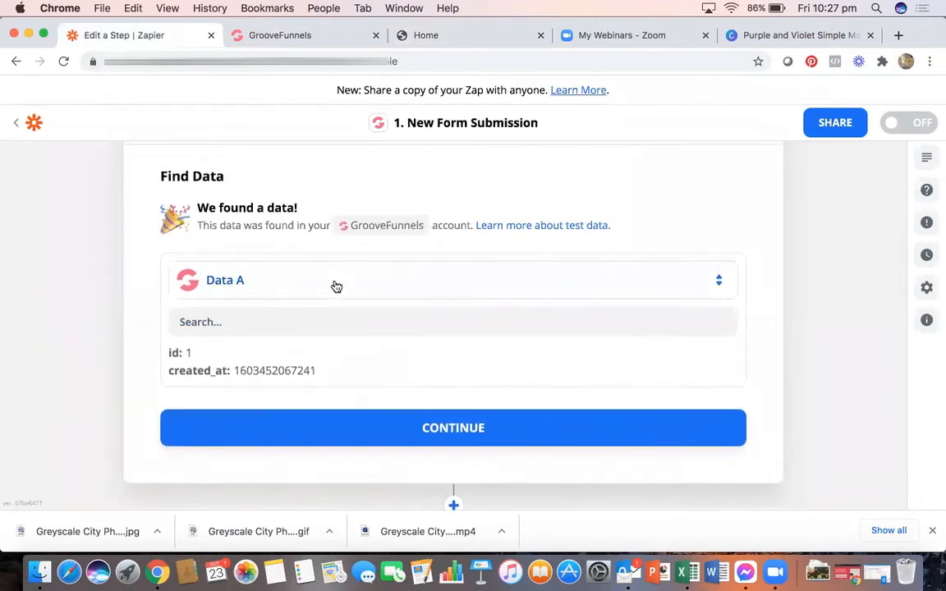
{"action": "left_click", "coordinate": [336, 284]}
{"action": "left_click", "coordinate": [386, 411]}
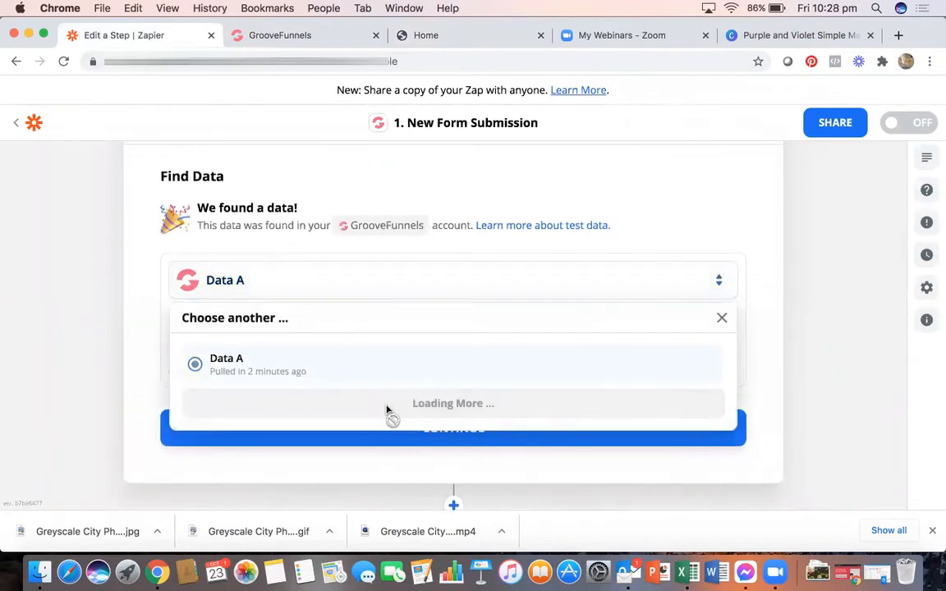
{"action": "scroll", "coordinate": [337, 386], "scroll_direction": "down", "scroll_amount": 1}
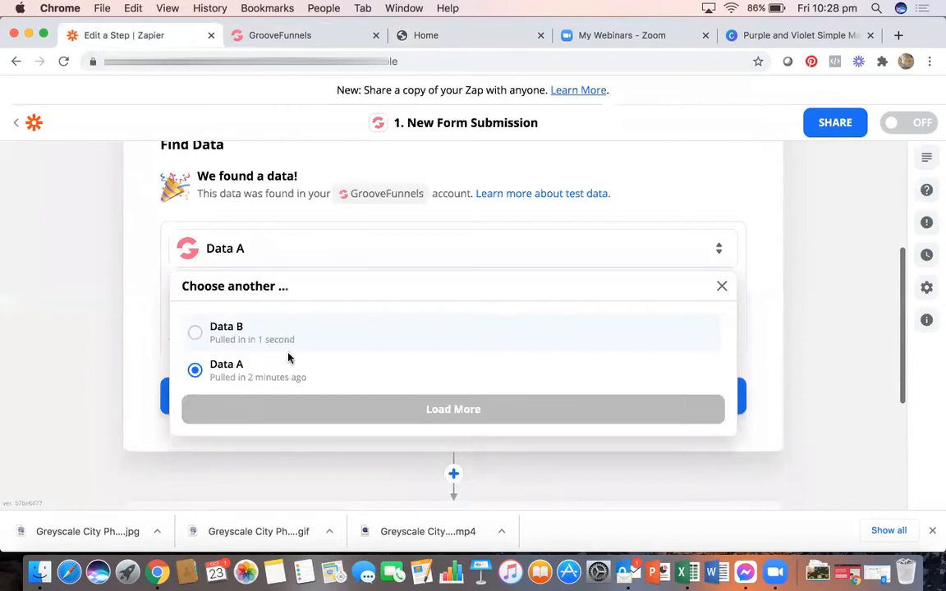
{"action": "left_click", "coordinate": [218, 329]}
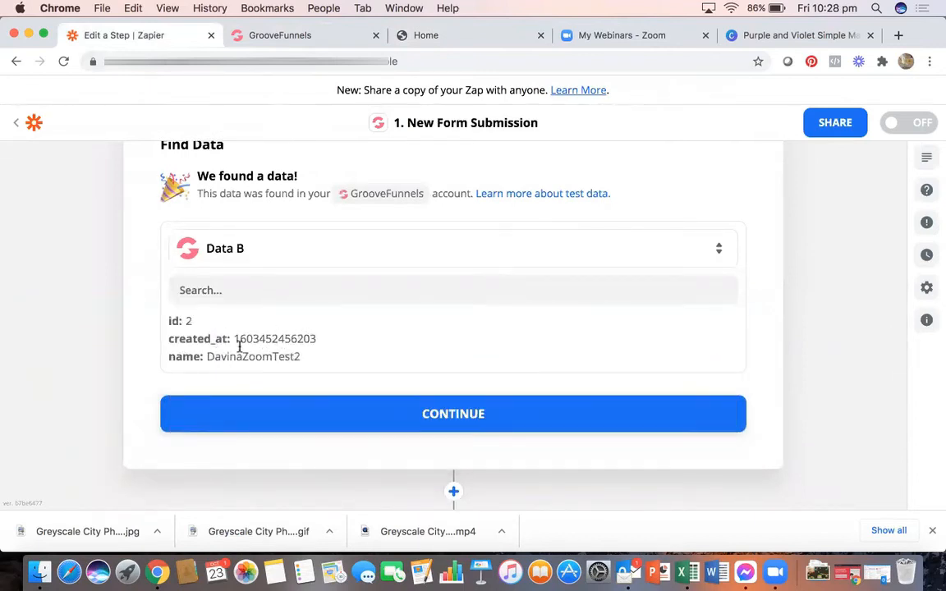
{"action": "left_click", "coordinate": [319, 254]}
{"action": "left_click", "coordinate": [277, 368]}
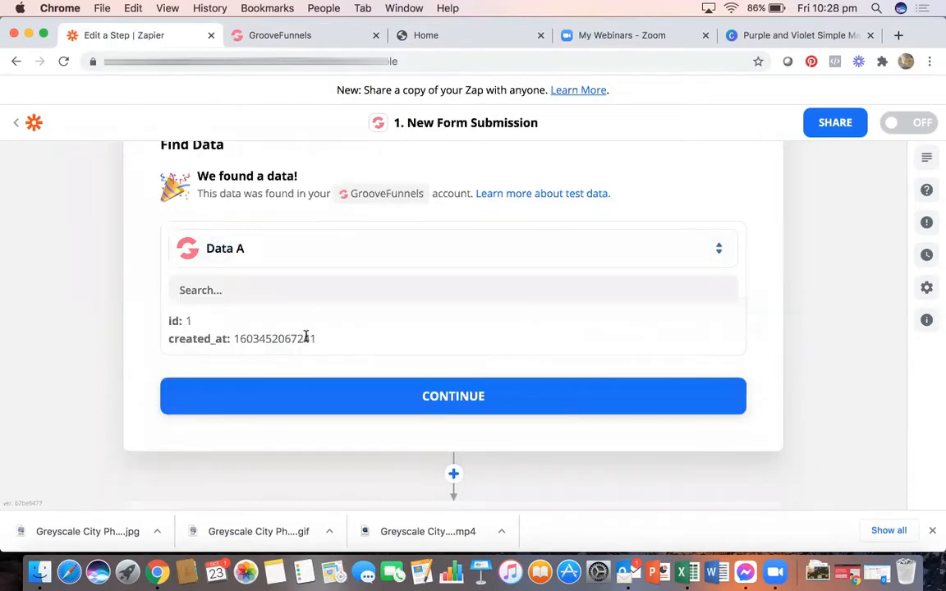
{"action": "left_click", "coordinate": [358, 249]}
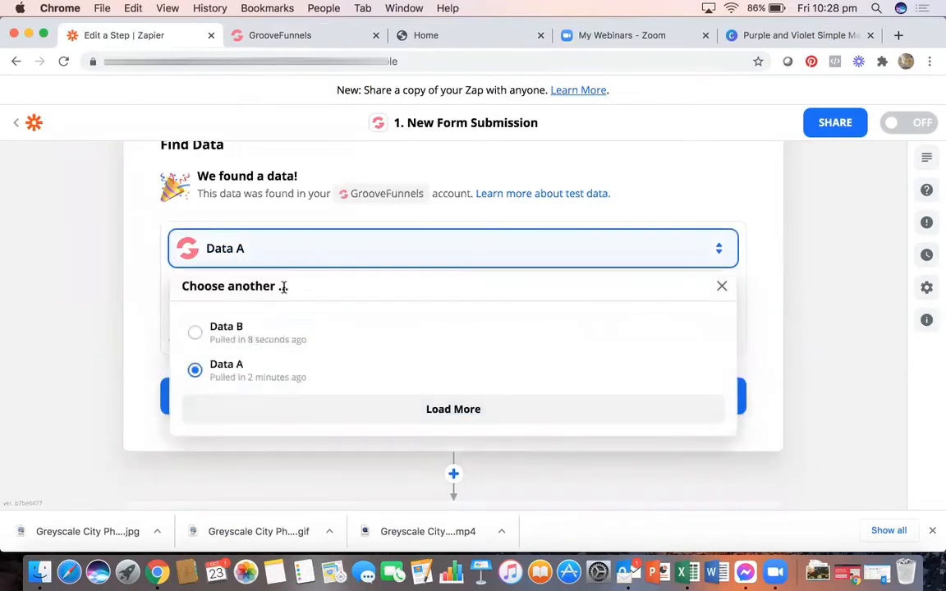
{"action": "left_click", "coordinate": [218, 330]}
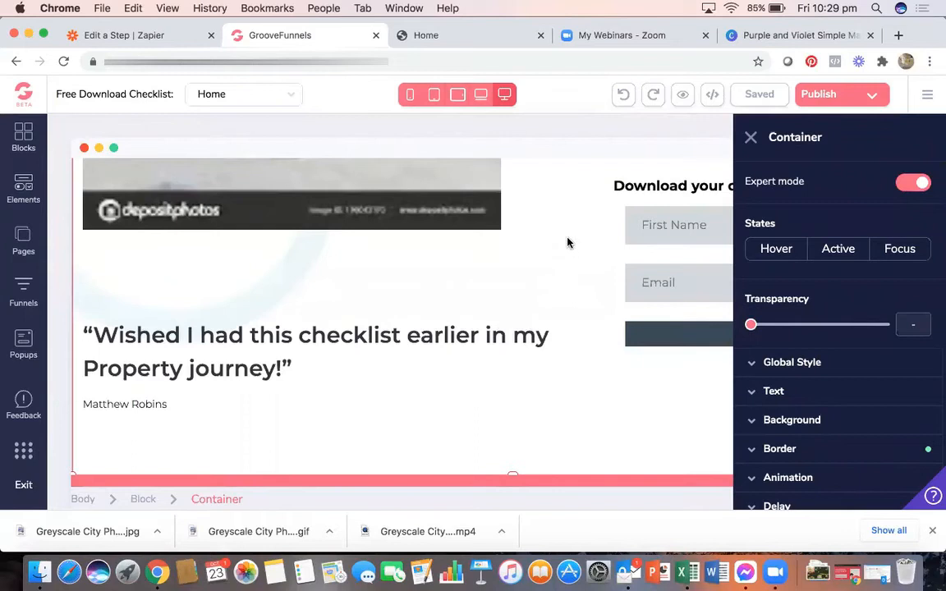
- Scroll the GroovePages editor canvas sideways to view the download form's container
{"action": "scroll", "coordinate": [567, 242], "scroll_direction": "right", "scroll_amount": 10}
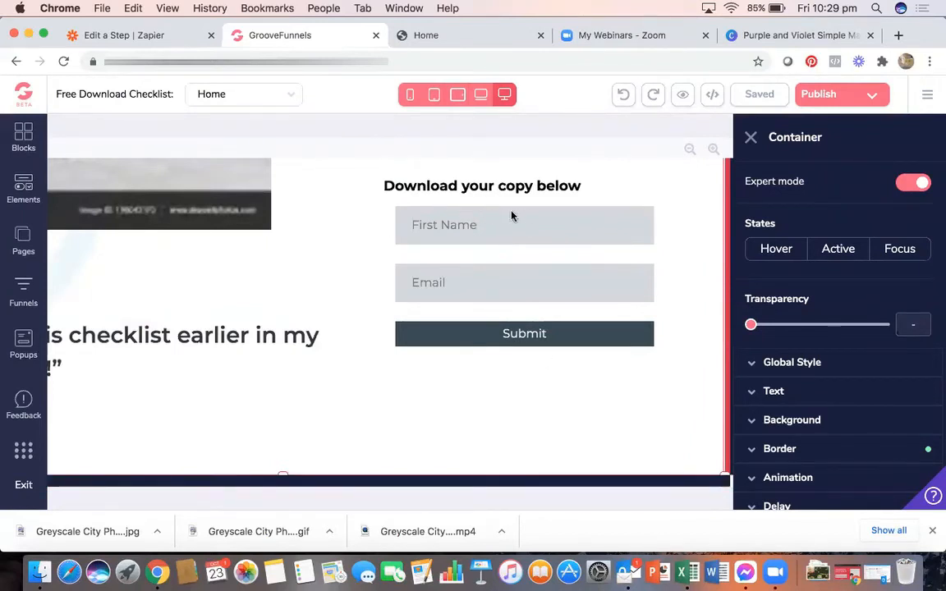
- Set the Email input's Input ID and Input name to 'email' and apply the change
{"action": "scroll", "coordinate": [289, 236], "scroll_direction": "up", "scroll_amount": 5}
{"action": "scroll", "coordinate": [289, 236], "scroll_direction": "down", "scroll_amount": 4}
{"action": "left_click", "coordinate": [428, 253]}
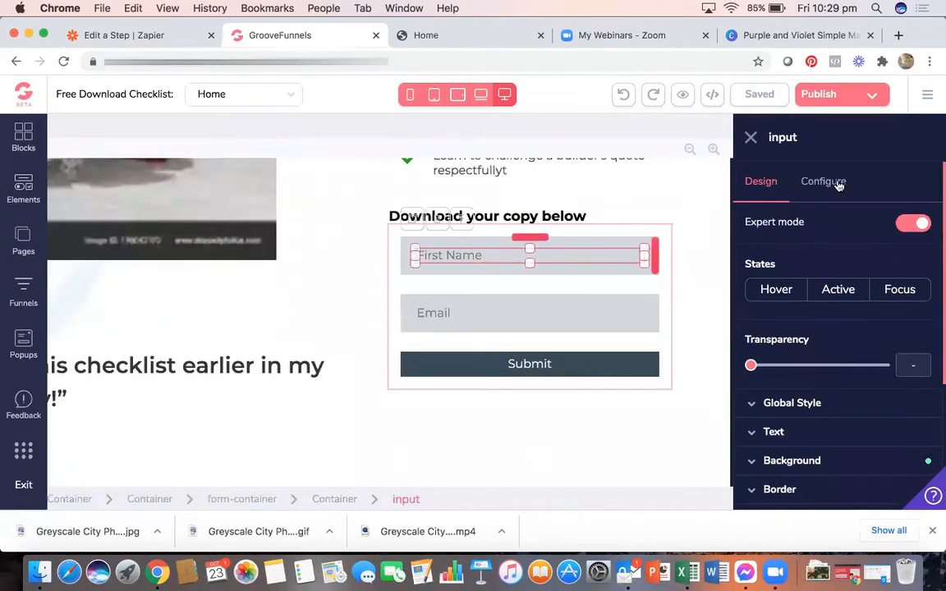
{"action": "left_click", "coordinate": [838, 184]}
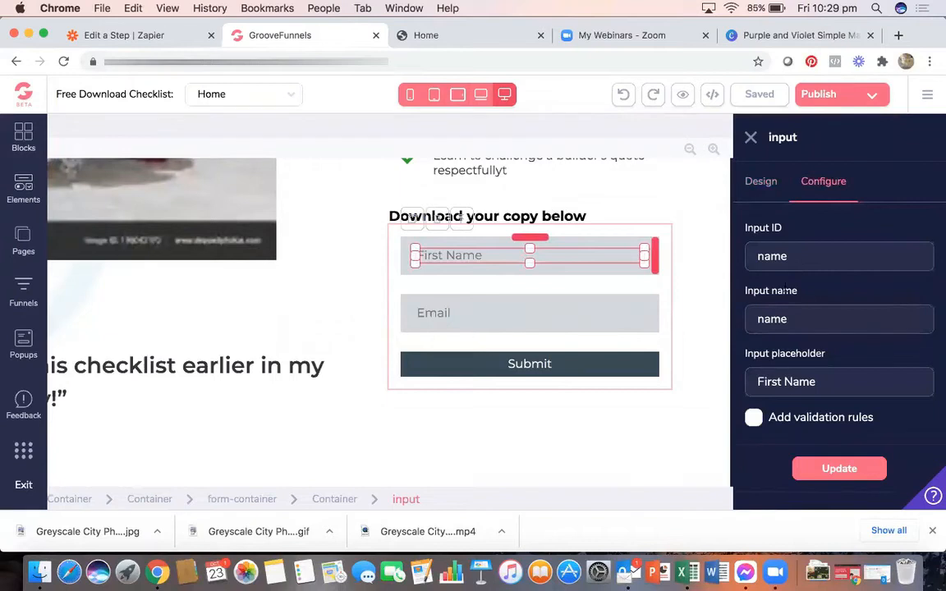
{"action": "left_click", "coordinate": [456, 313]}
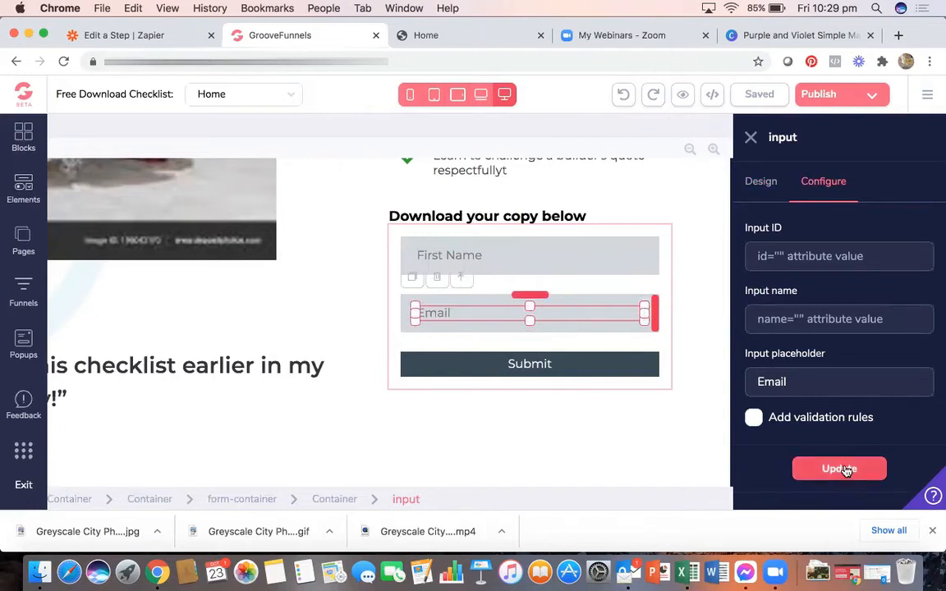
{"action": "left_click", "coordinate": [758, 256]}
{"action": "type", "text": "email"}
{"action": "key", "text": "Tab"}
{"action": "type", "text": "email"}
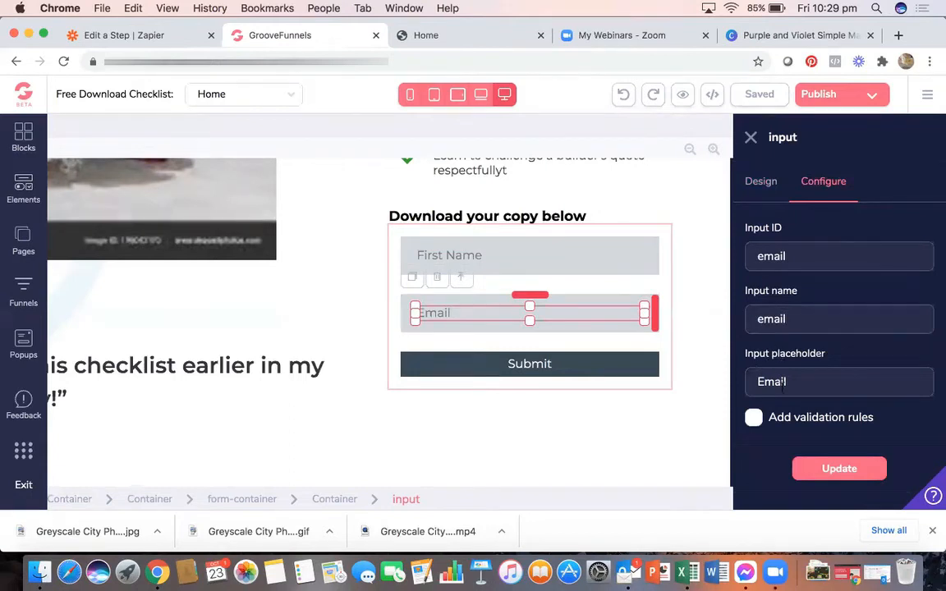
{"action": "left_click", "coordinate": [835, 469]}
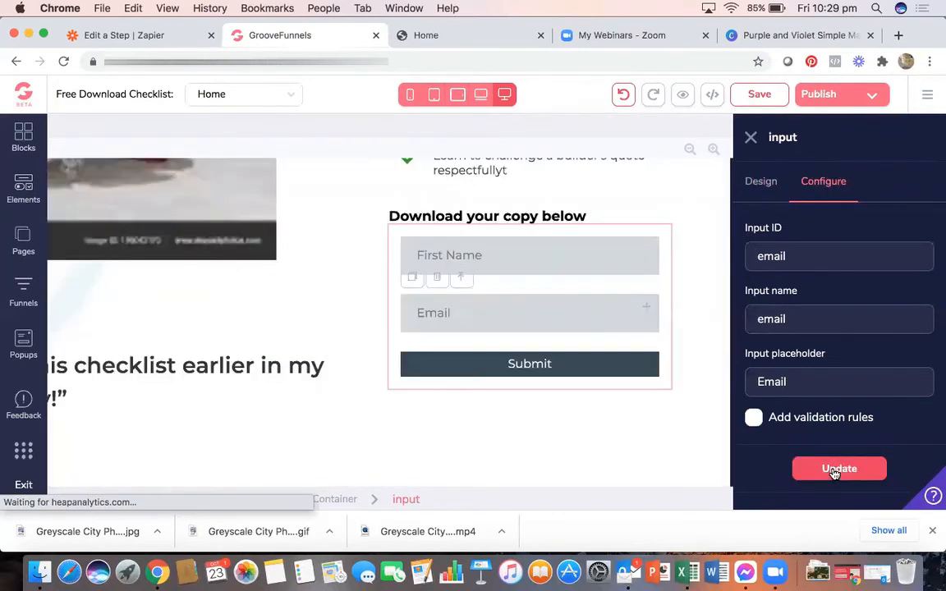
- Save and publish the page, then view the live checklist page
{"action": "left_click", "coordinate": [743, 95]}
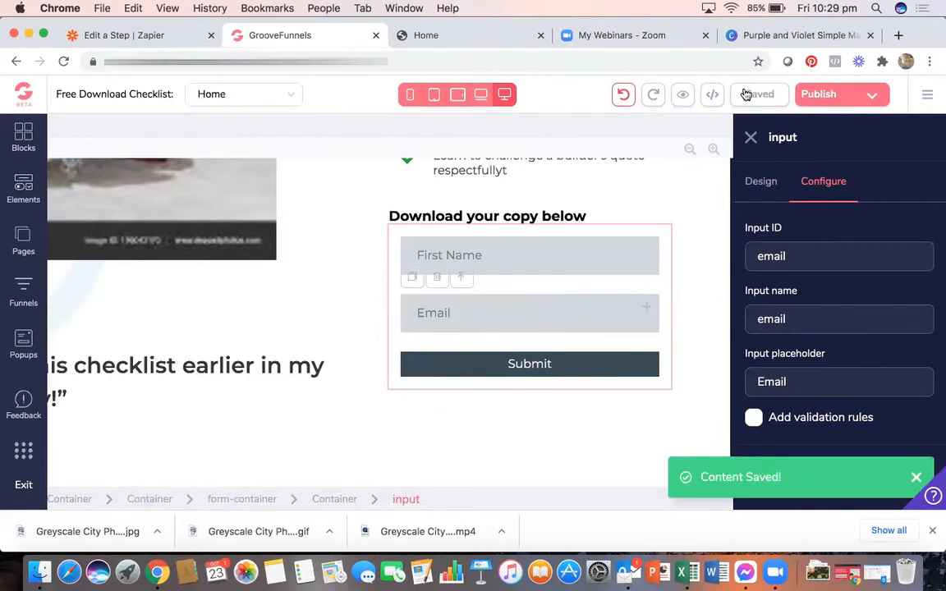
{"action": "left_click", "coordinate": [818, 95]}
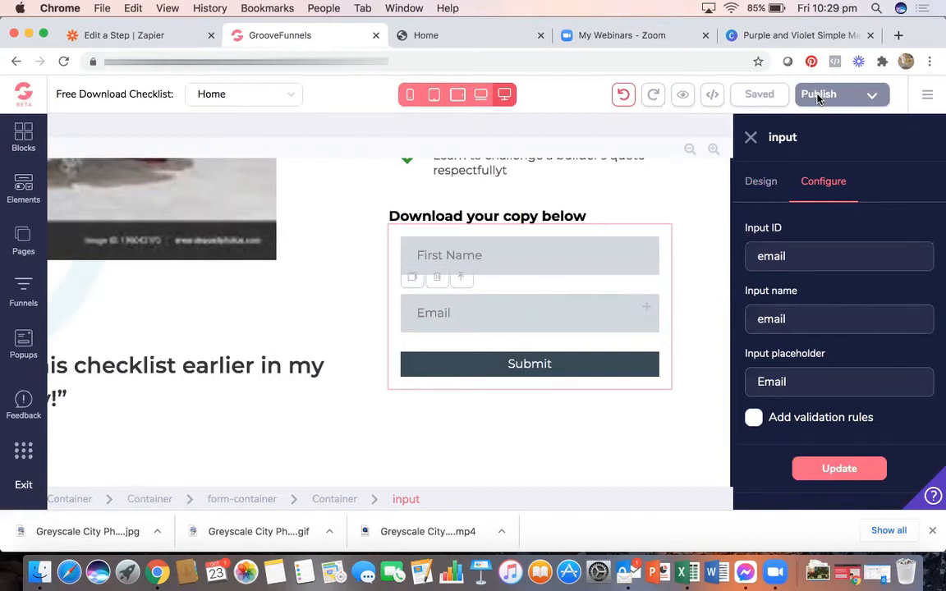
{"action": "left_click", "coordinate": [486, 36]}
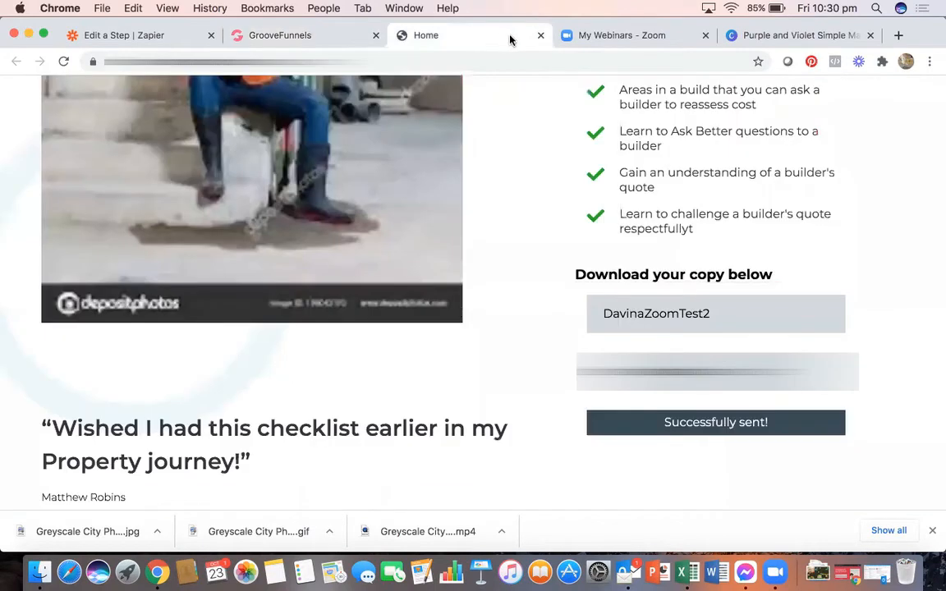
- Reload the live checklist page to pick up the updated form
{"action": "left_click", "coordinate": [289, 36]}
{"action": "left_click", "coordinate": [456, 37]}
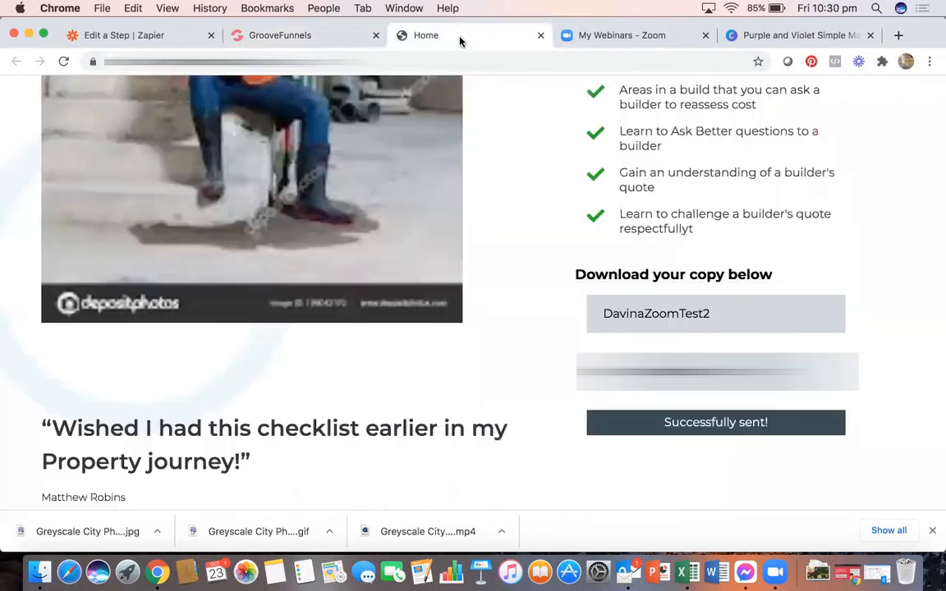
{"action": "left_click", "coordinate": [63, 62]}
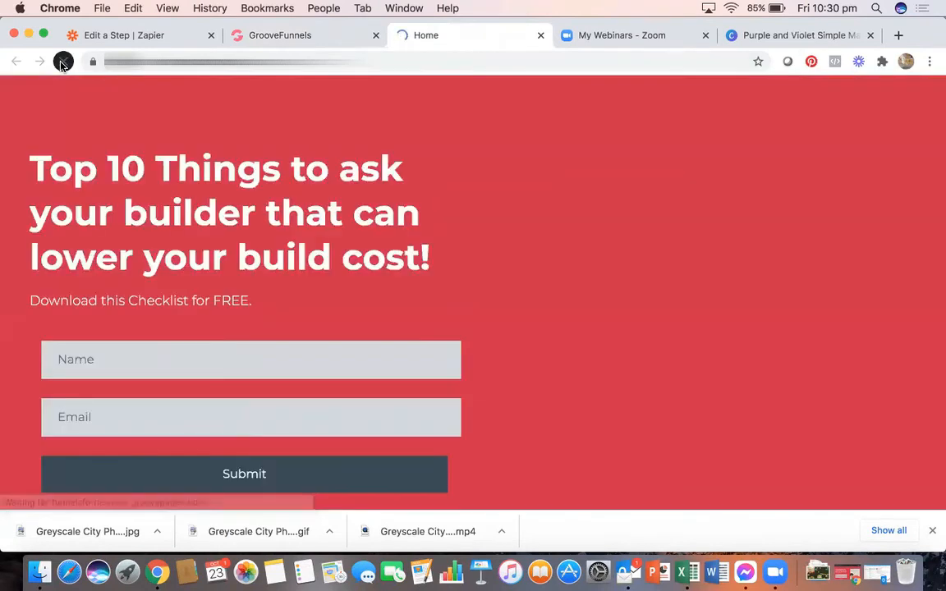
{"action": "scroll", "coordinate": [393, 225], "scroll_direction": "down", "scroll_amount": 10}
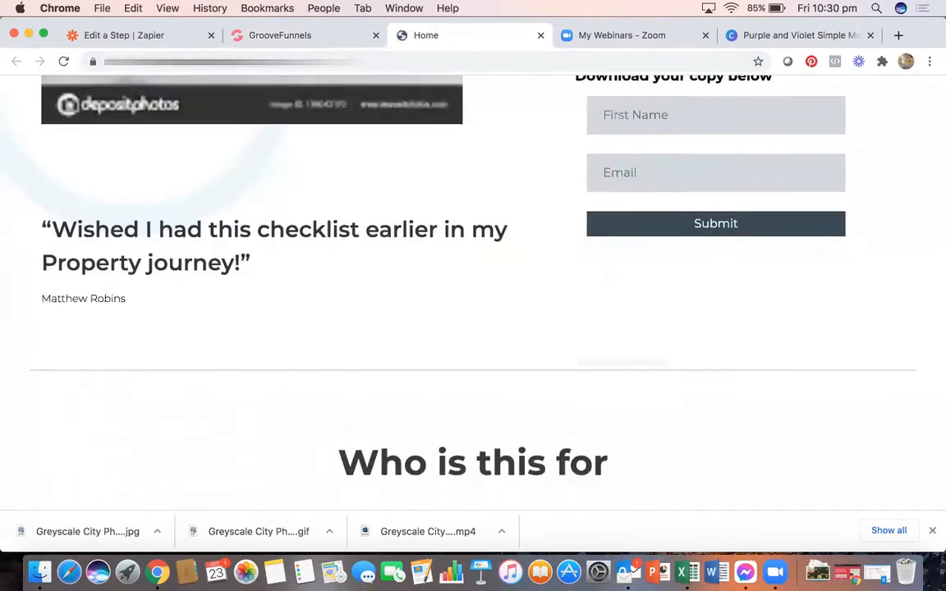
{"action": "scroll", "coordinate": [662, 281], "scroll_direction": "up", "scroll_amount": 10}
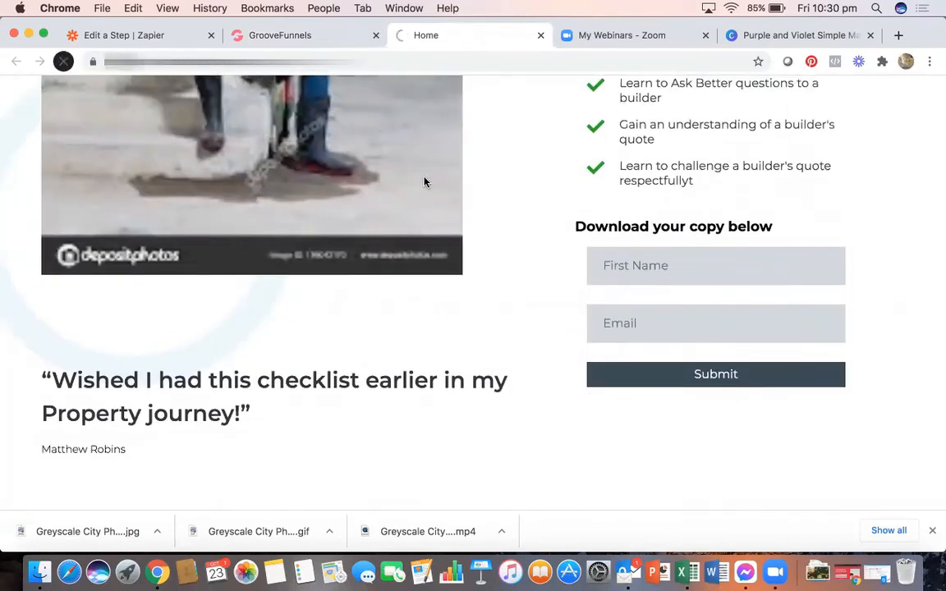
{"action": "scroll", "coordinate": [598, 282], "scroll_direction": "down", "scroll_amount": 5}
{"action": "scroll", "coordinate": [597, 282], "scroll_direction": "up", "scroll_amount": 5}
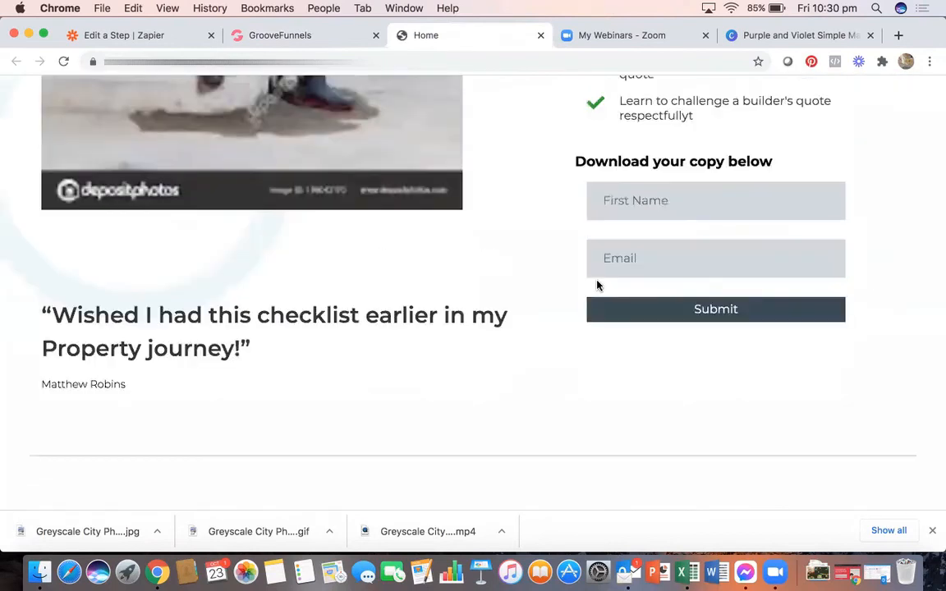
- Send another test sign-up with a test first name and the autofilled e-mail address
{"action": "left_click", "coordinate": [630, 261]}
{"action": "type", "text": "DavinaTest3"}
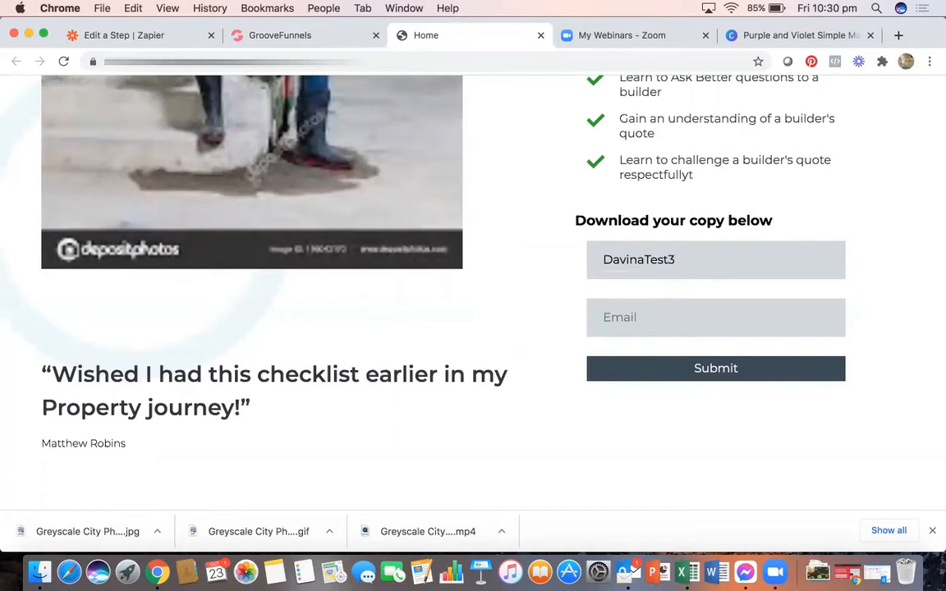
{"action": "left_click", "coordinate": [604, 314]}
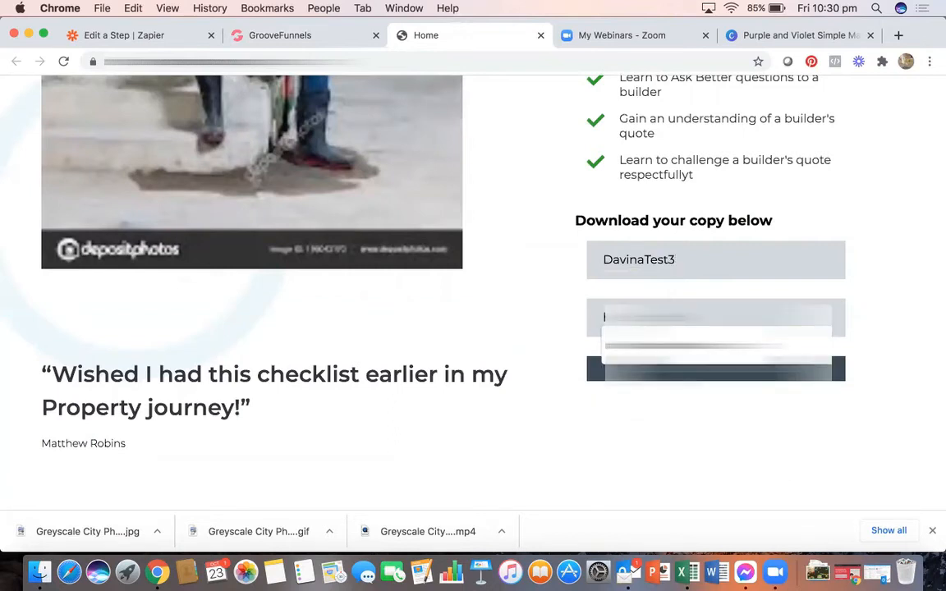
{"action": "key", "text": "Down"}
{"action": "key", "text": "Return"}
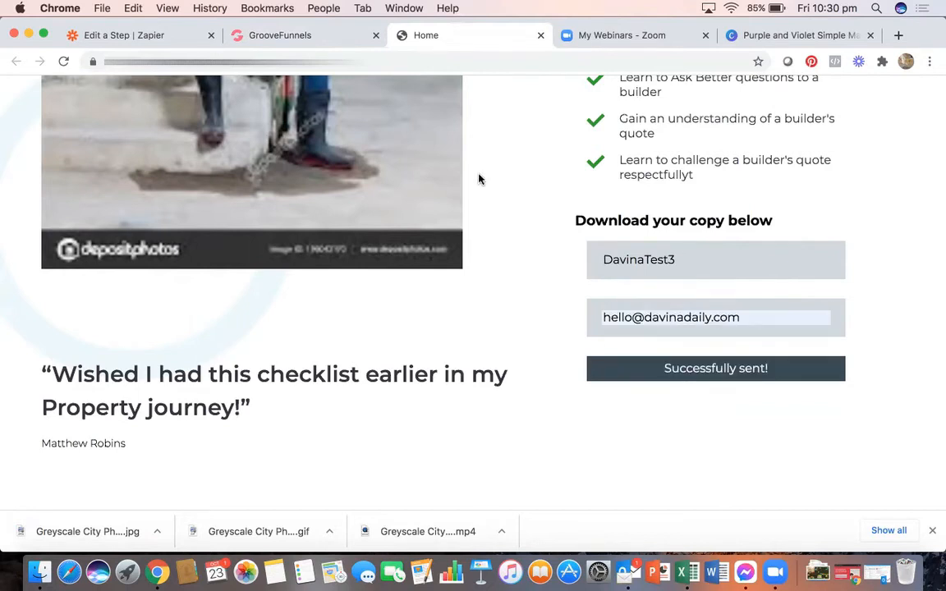
{"action": "left_click", "coordinate": [173, 42]}
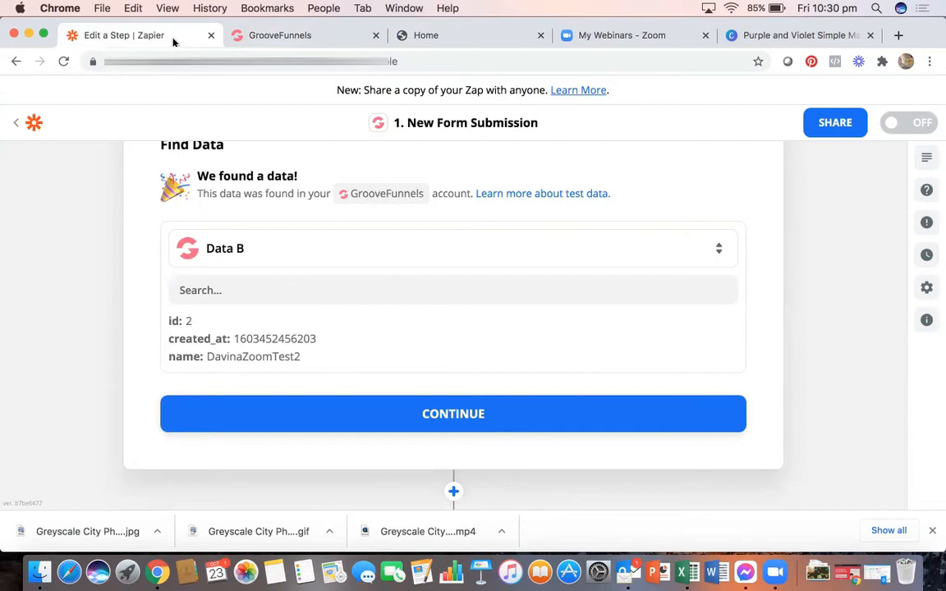
- Reopen the trigger's account and data settings, keeping Zap Zoom Test TWO as the integration
{"action": "scroll", "coordinate": [163, 260], "scroll_direction": "up", "scroll_amount": 5}
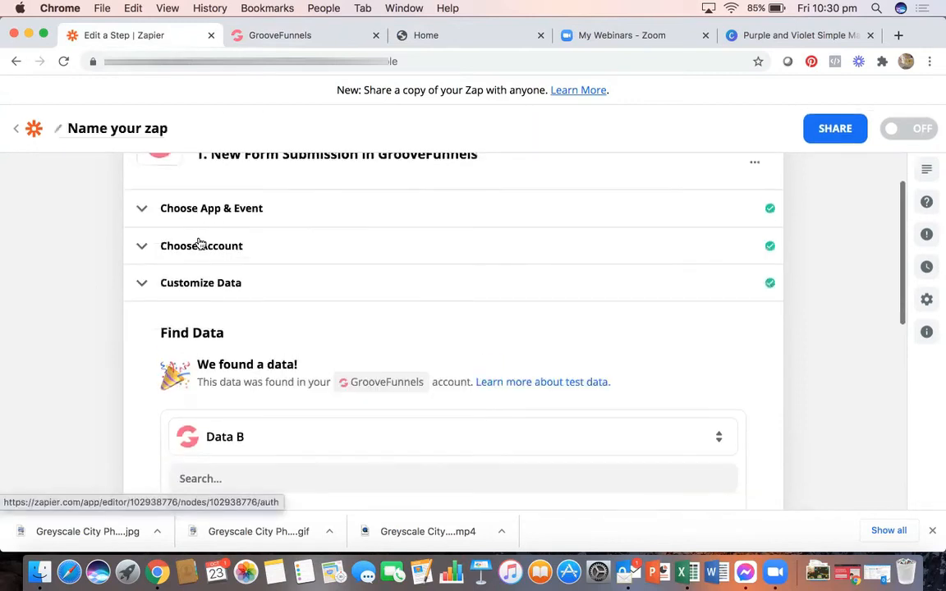
{"action": "left_click", "coordinate": [200, 246]}
{"action": "scroll", "coordinate": [294, 310], "scroll_direction": "down", "scroll_amount": 3}
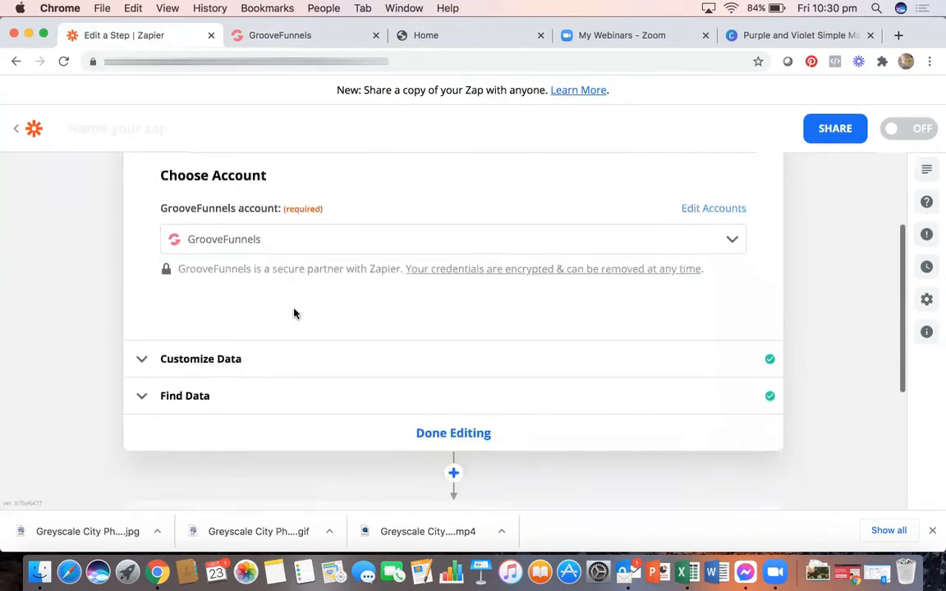
{"action": "left_click", "coordinate": [281, 335]}
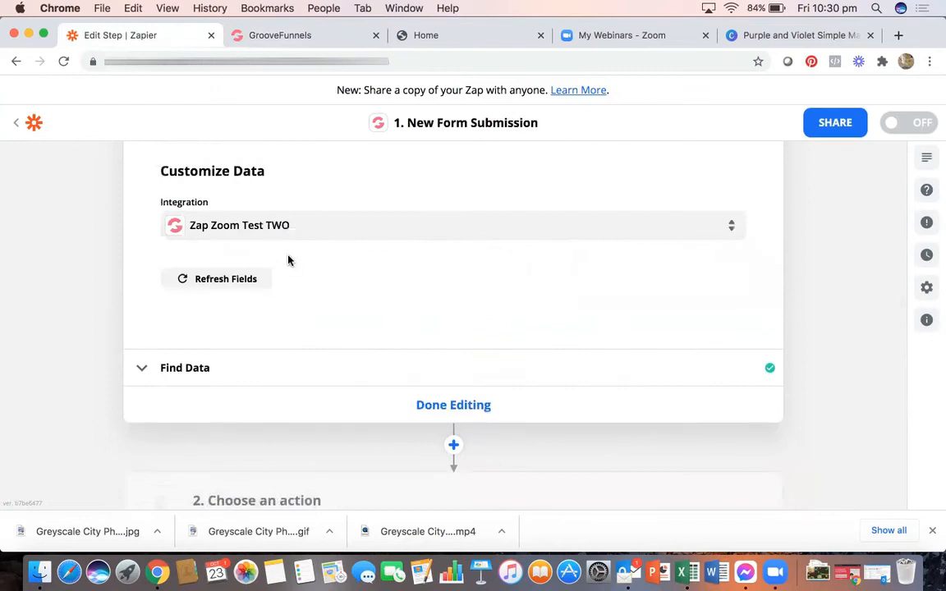
{"action": "left_click", "coordinate": [306, 230]}
{"action": "left_click", "coordinate": [301, 434]}
- Load more submissions, pick the newest sample Data C, and continue to the action step
{"action": "left_click", "coordinate": [383, 371]}
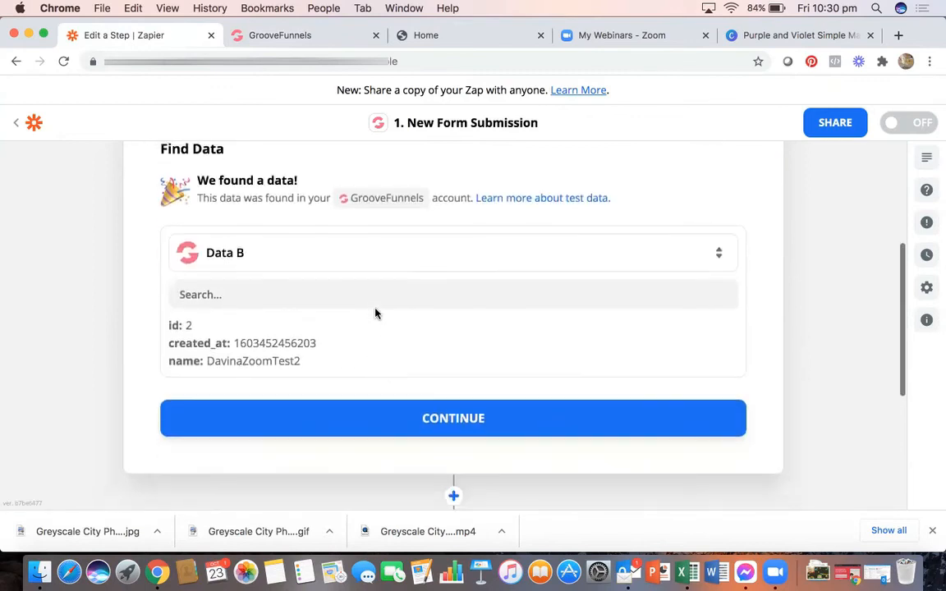
{"action": "left_click", "coordinate": [380, 267]}
{"action": "left_click", "coordinate": [417, 415]}
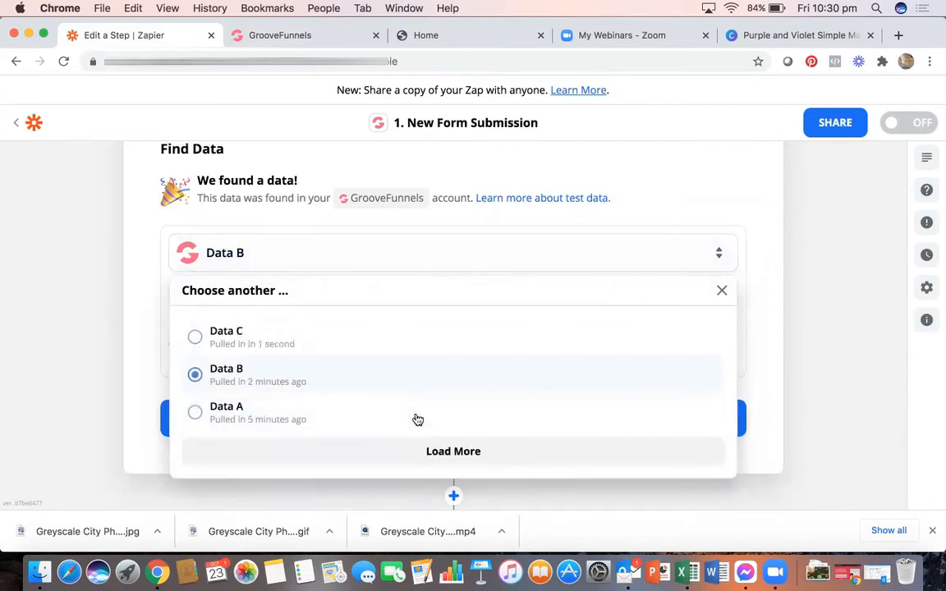
{"action": "left_click", "coordinate": [252, 331]}
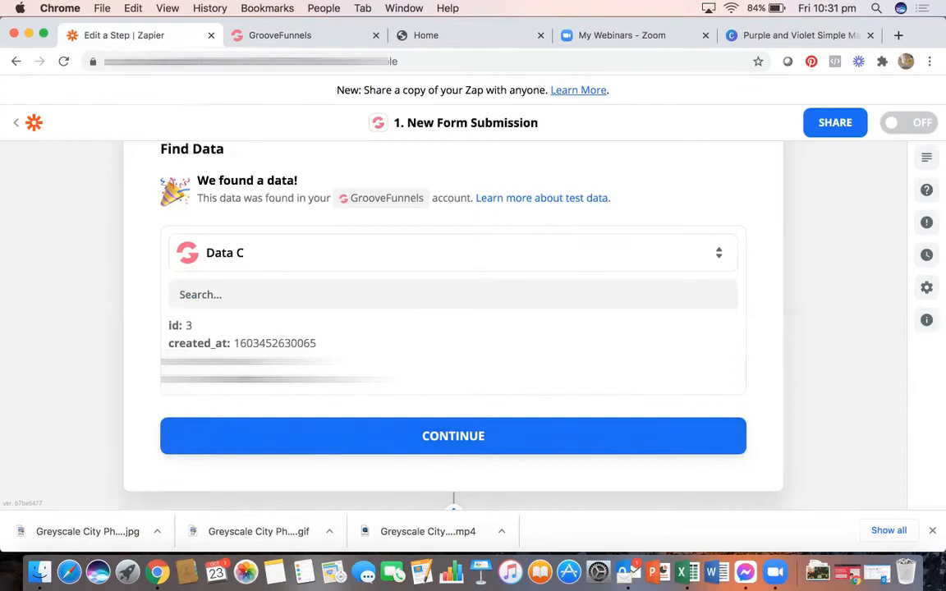
{"action": "left_click", "coordinate": [450, 428]}
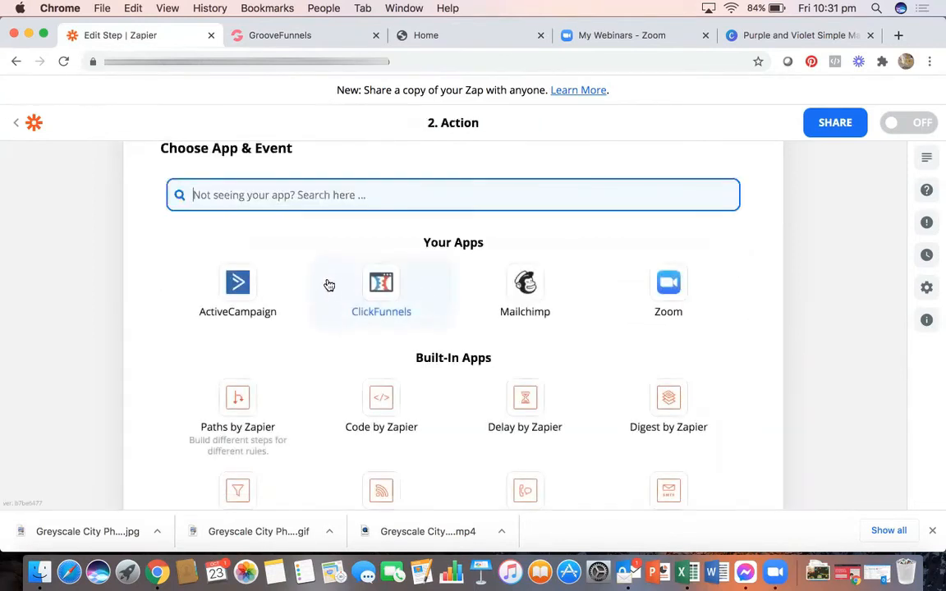
- Set the action to Zoom's Create Webinar Registrant using the connected Zoom account
{"action": "scroll", "coordinate": [307, 207], "scroll_direction": "up", "scroll_amount": 2}
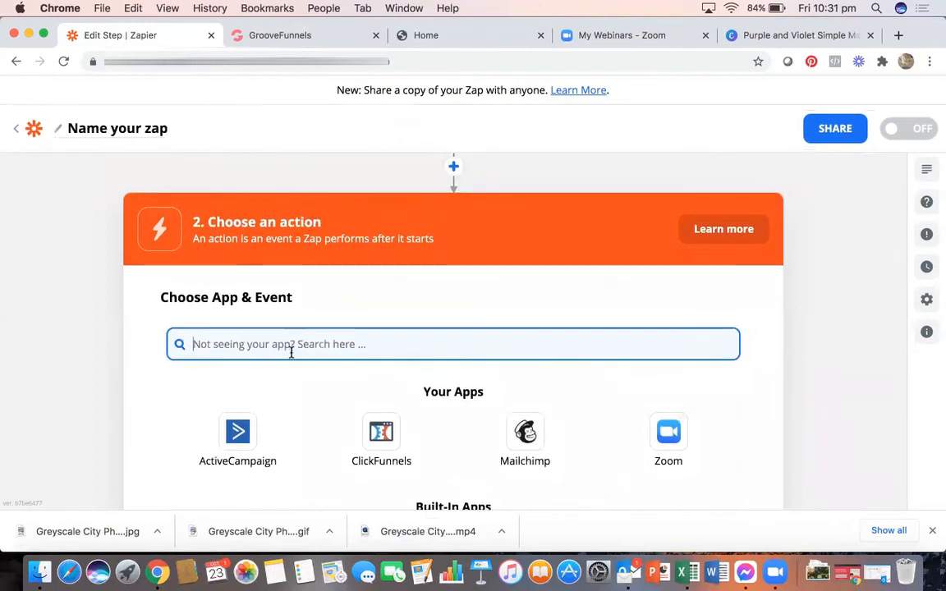
{"action": "left_click", "coordinate": [679, 434]}
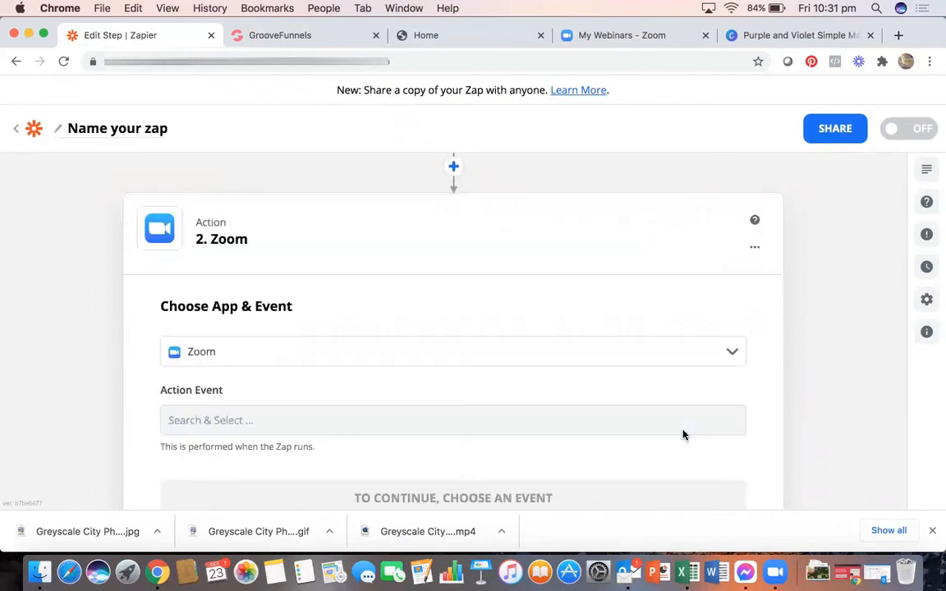
{"action": "scroll", "coordinate": [279, 312], "scroll_direction": "down", "scroll_amount": 3}
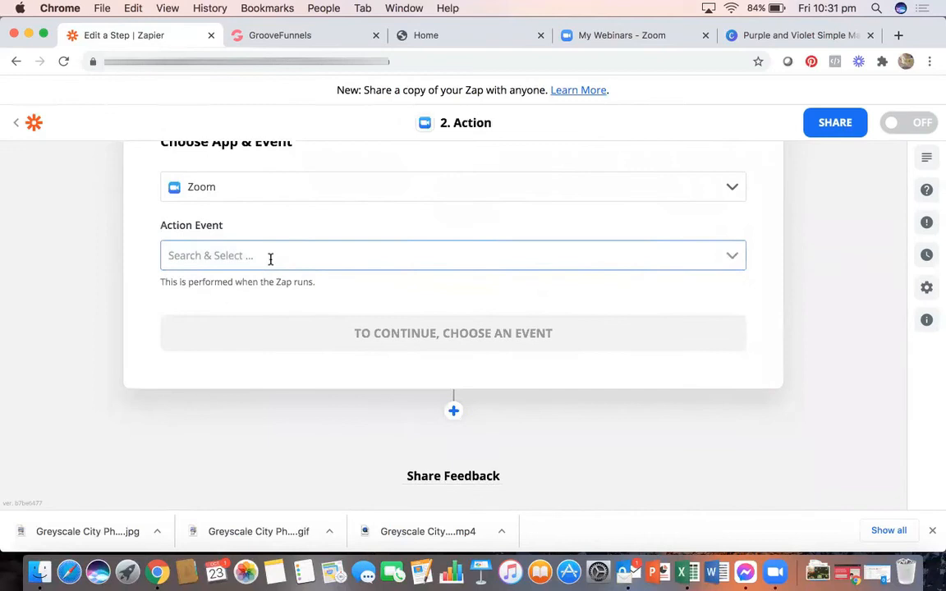
{"action": "left_click", "coordinate": [270, 257]}
{"action": "scroll", "coordinate": [254, 386], "scroll_direction": "down", "scroll_amount": 1}
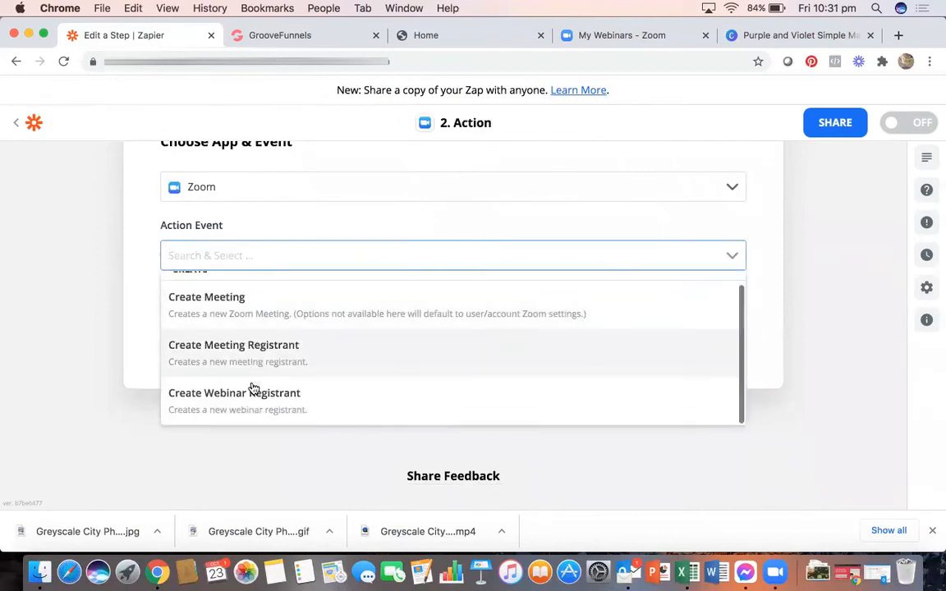
{"action": "left_click", "coordinate": [239, 401]}
{"action": "left_click", "coordinate": [333, 322]}
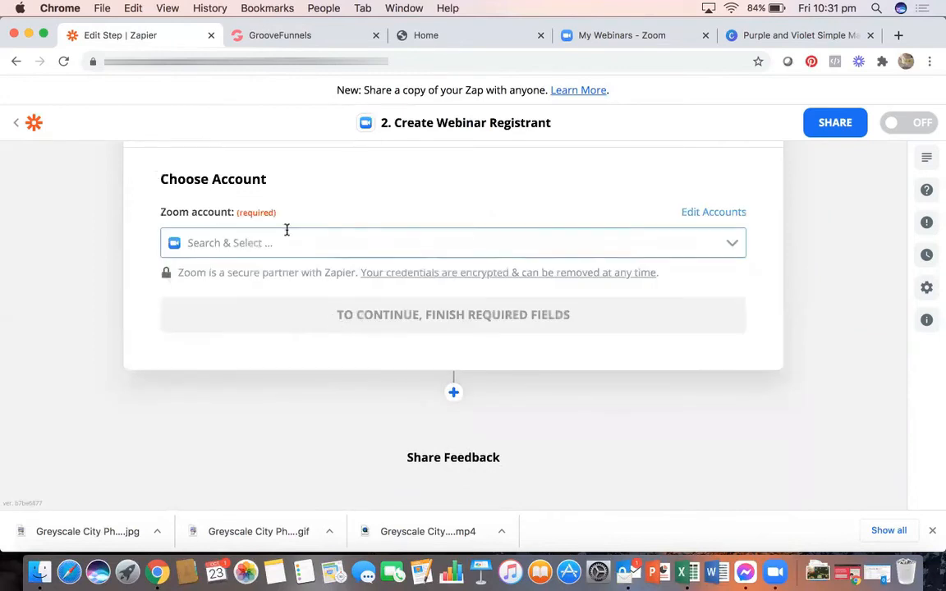
{"action": "left_click", "coordinate": [301, 242]}
{"action": "left_click", "coordinate": [312, 275]}
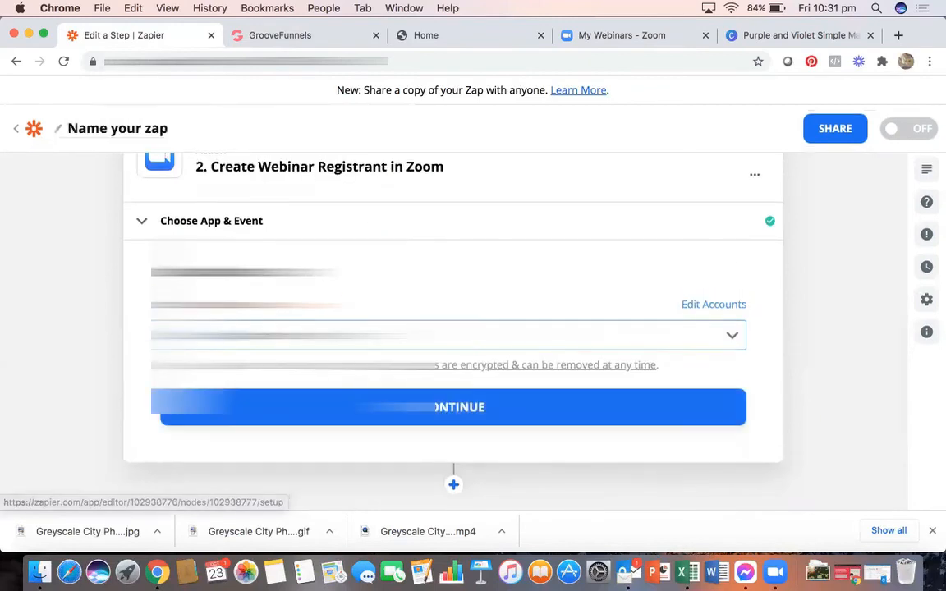
{"action": "left_click", "coordinate": [404, 416]}
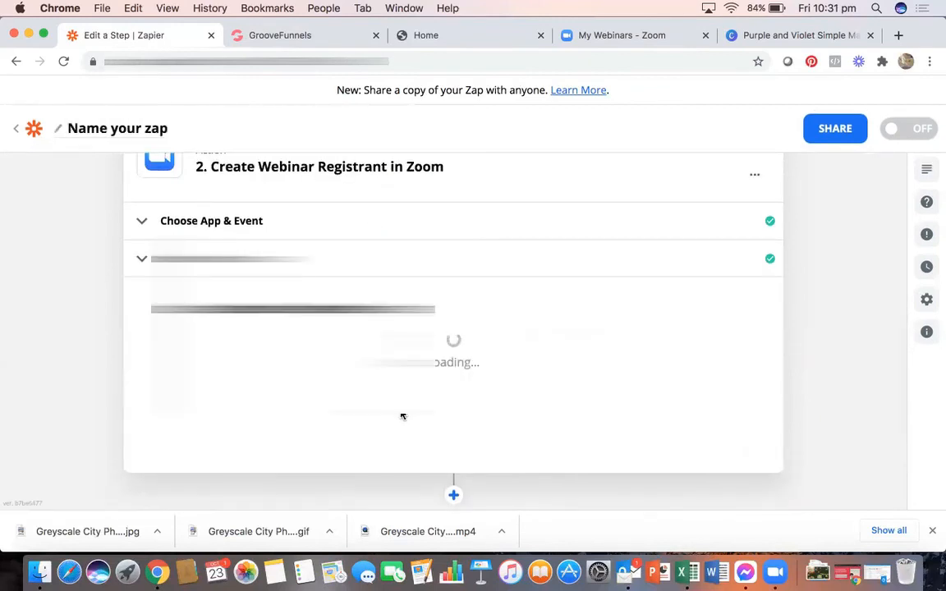
- Pick the Attracting Property JV Partners webinar and map form Email and Name to Email and First Name
{"action": "scroll", "coordinate": [401, 413], "scroll_direction": "down", "scroll_amount": 3}
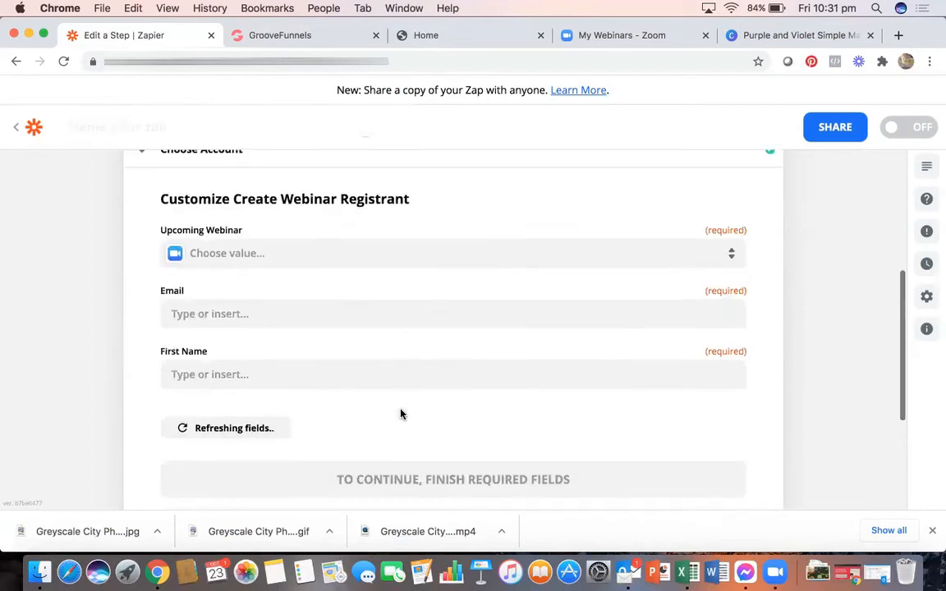
{"action": "left_click", "coordinate": [373, 251]}
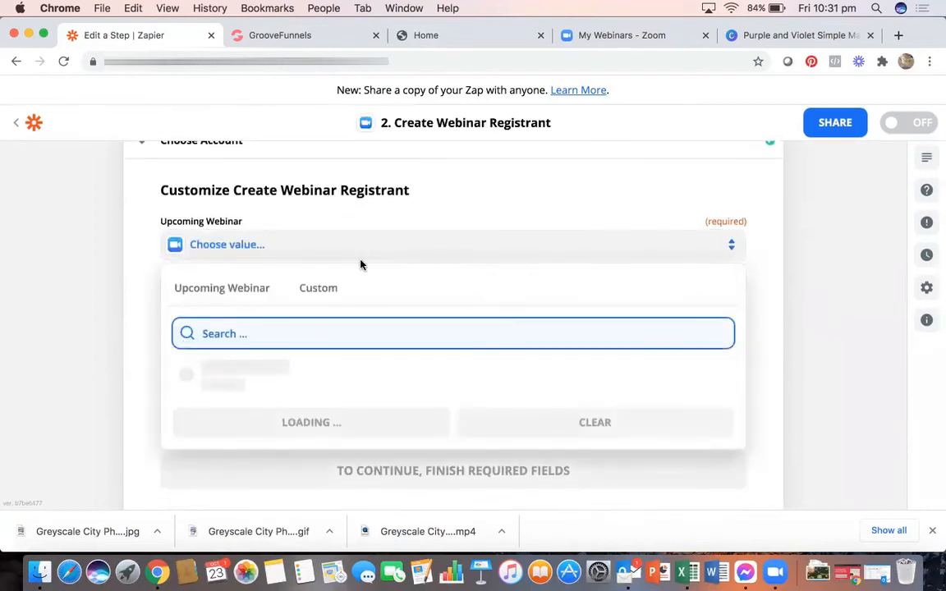
{"action": "left_click", "coordinate": [261, 376]}
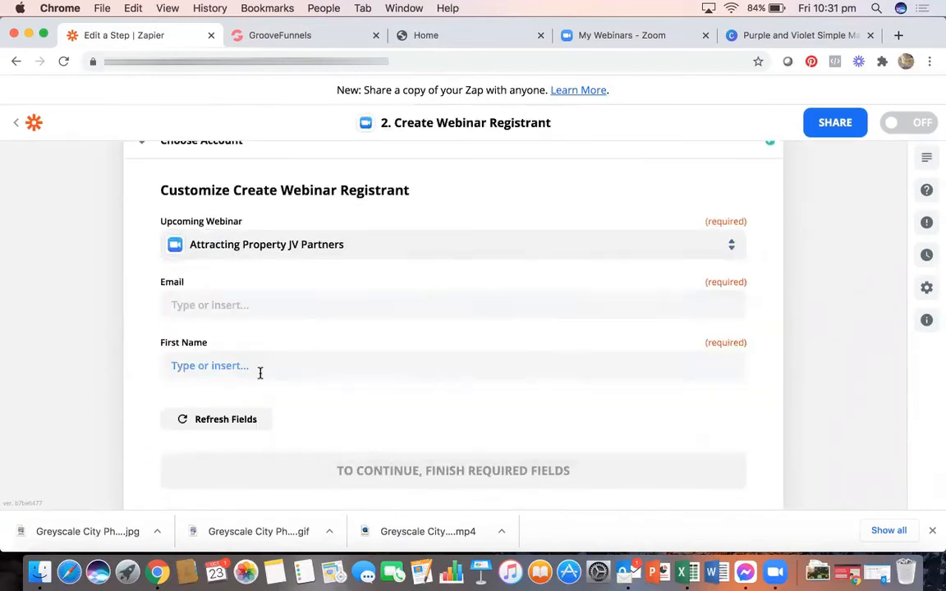
{"action": "left_click", "coordinate": [264, 309]}
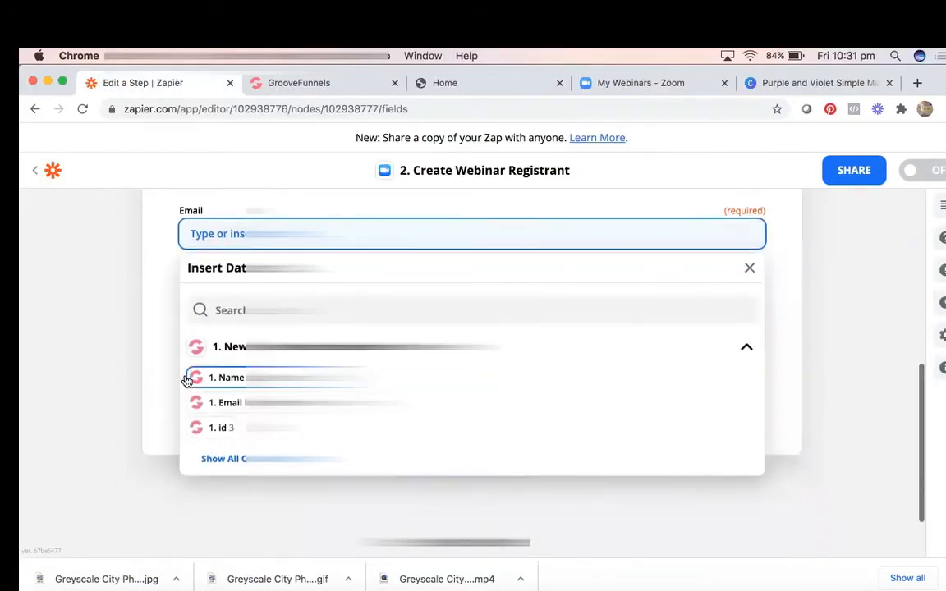
{"action": "left_click", "coordinate": [234, 406]}
{"action": "left_click", "coordinate": [164, 299]}
{"action": "left_click", "coordinate": [201, 293]}
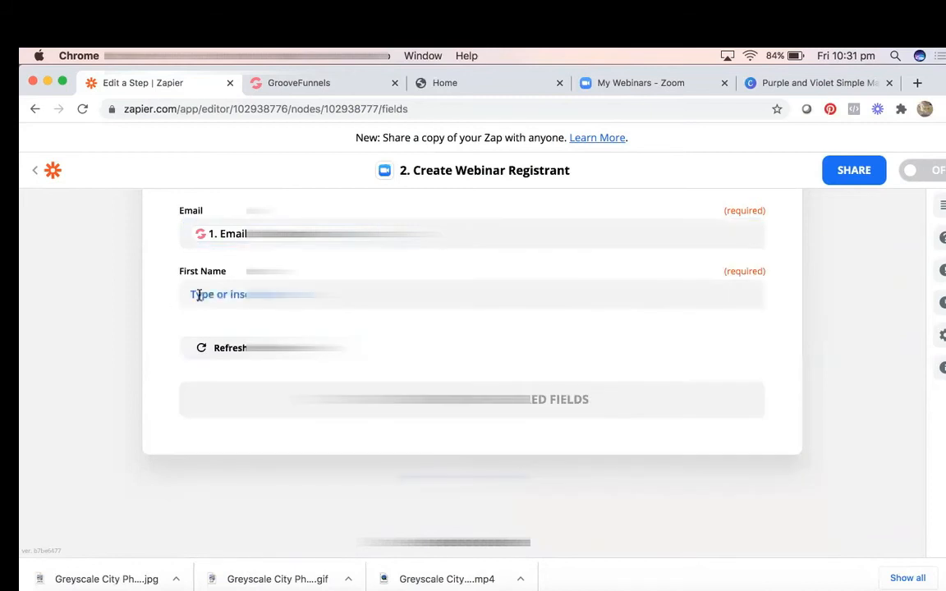
{"action": "left_click", "coordinate": [218, 439]}
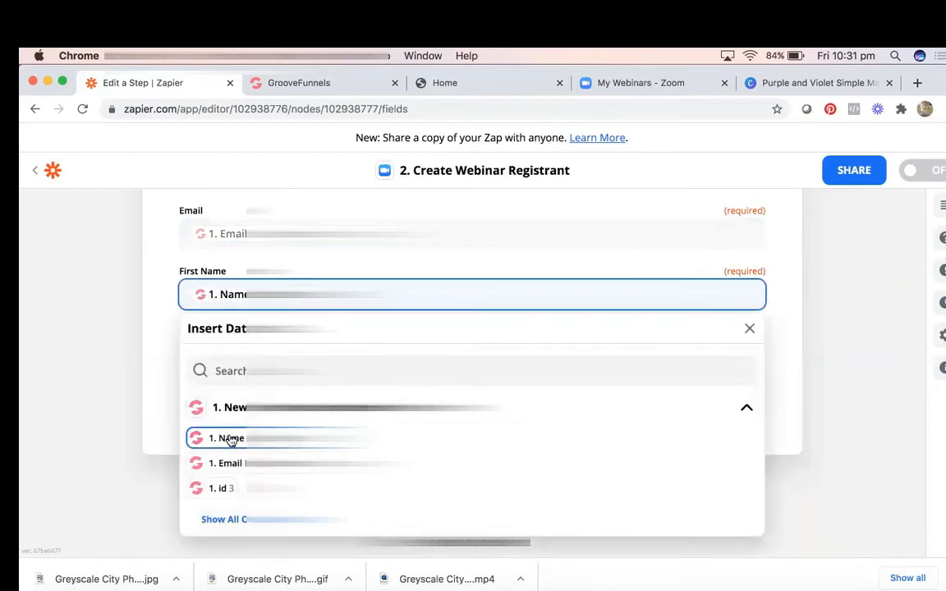
{"action": "left_click", "coordinate": [146, 328]}
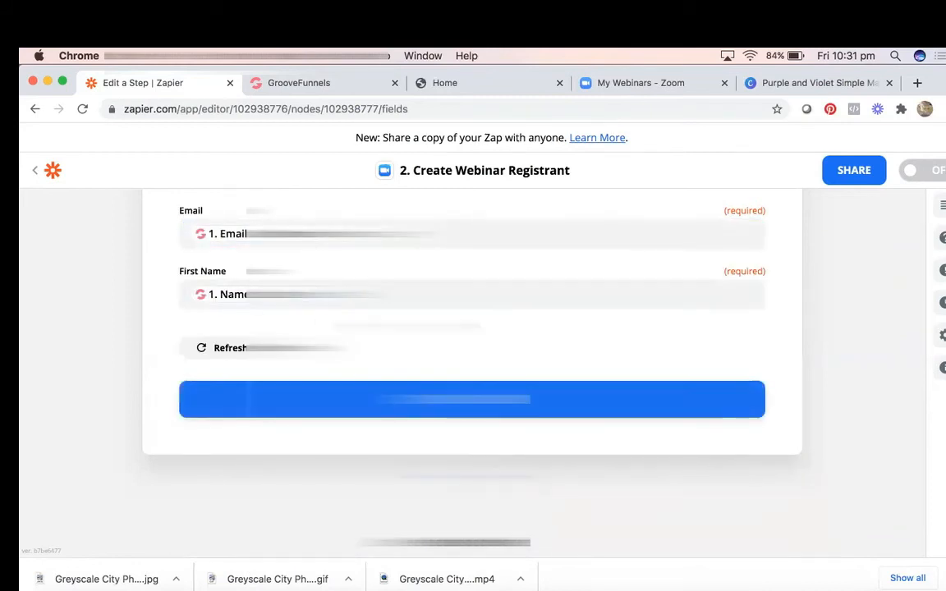
{"action": "scroll", "coordinate": [472, 369], "scroll_direction": "up", "scroll_amount": 3}
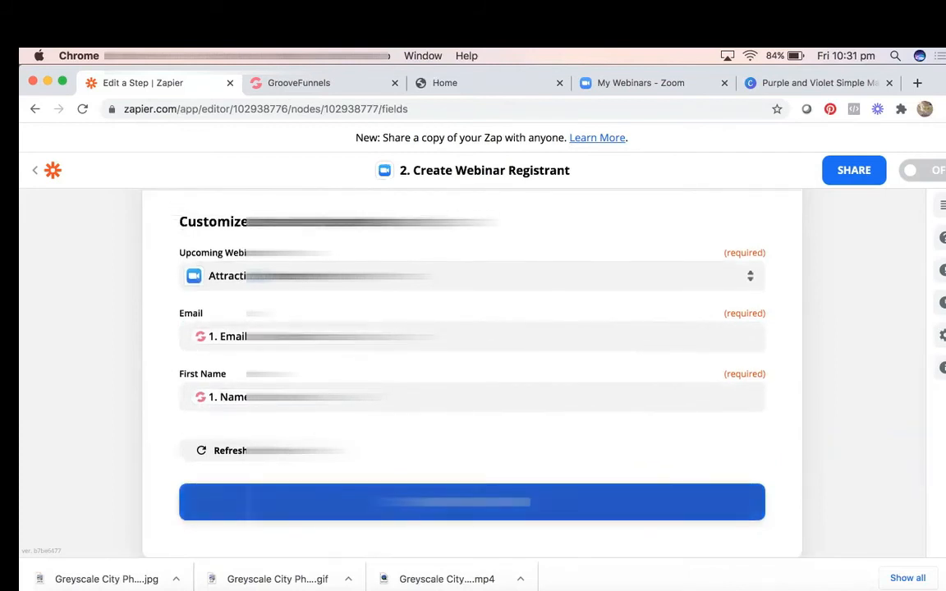
{"action": "left_click", "coordinate": [467, 498]}
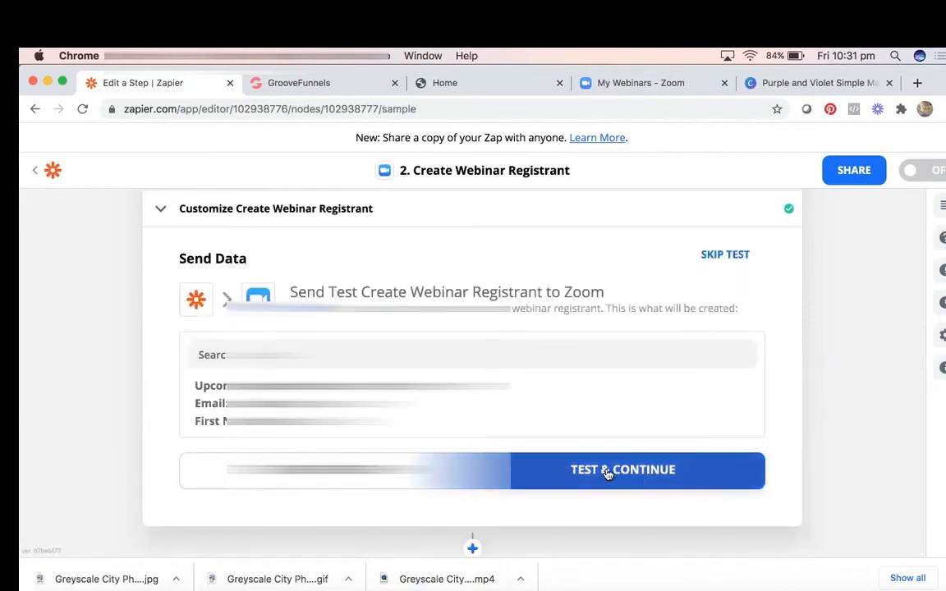
- Skip the Zoom registrant test, turn the Zap on, and dismiss the share prompt
{"action": "left_click", "coordinate": [725, 256]}
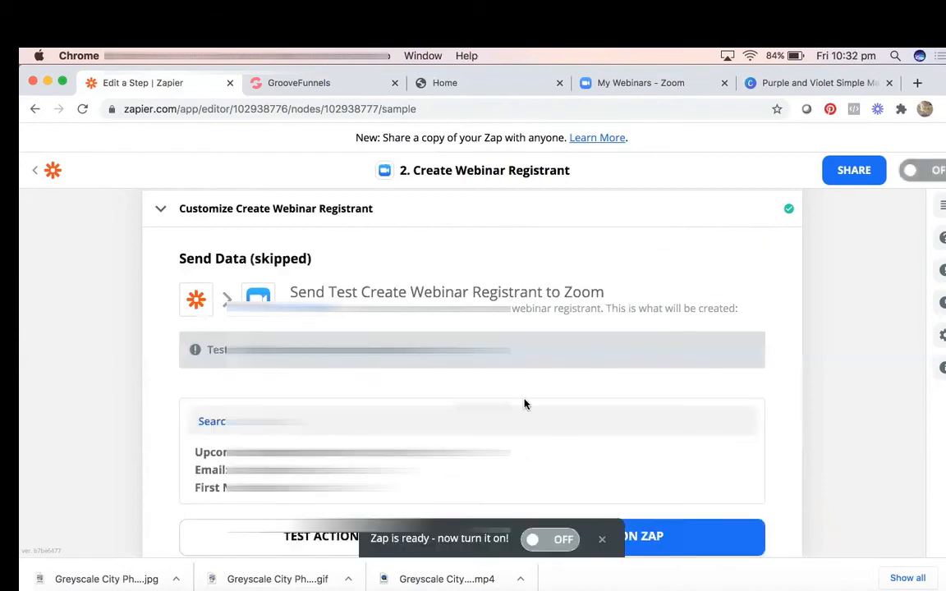
{"action": "scroll", "coordinate": [525, 402], "scroll_direction": "down", "scroll_amount": 2}
{"action": "left_click", "coordinate": [533, 540]}
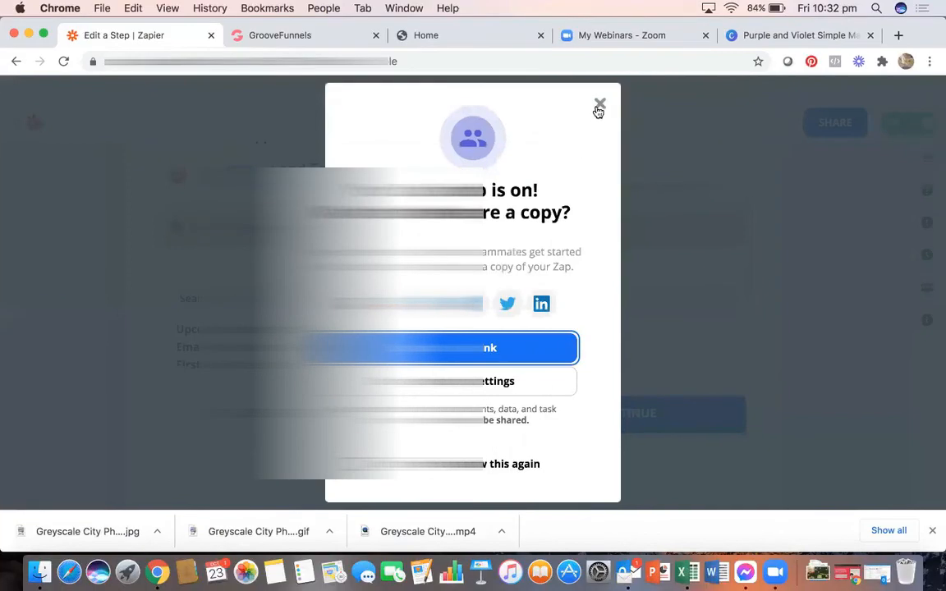
{"action": "left_click", "coordinate": [599, 105]}
{"action": "scroll", "coordinate": [539, 321], "scroll_direction": "up", "scroll_amount": 10}
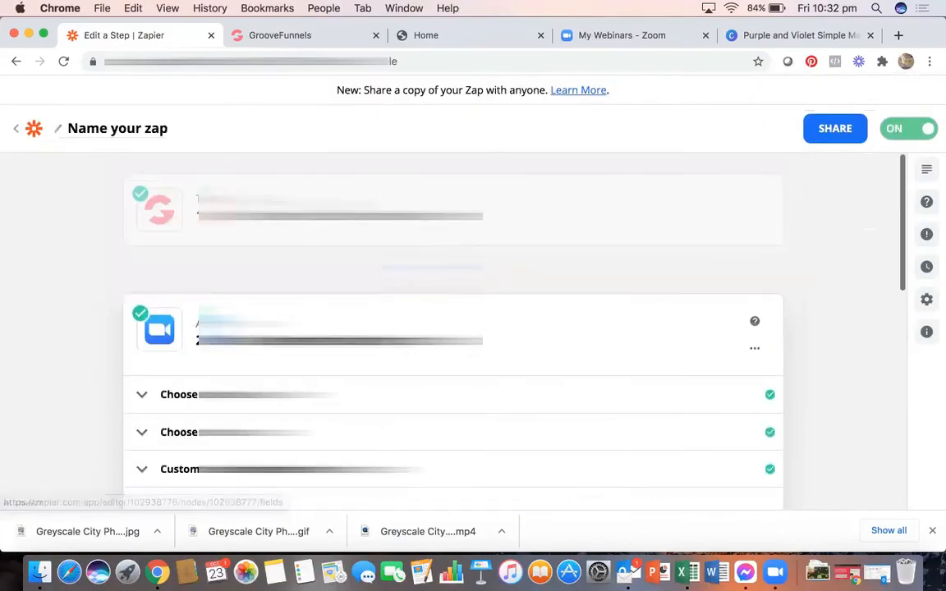
{"action": "scroll", "coordinate": [540, 322], "scroll_direction": "down", "scroll_amount": 10}
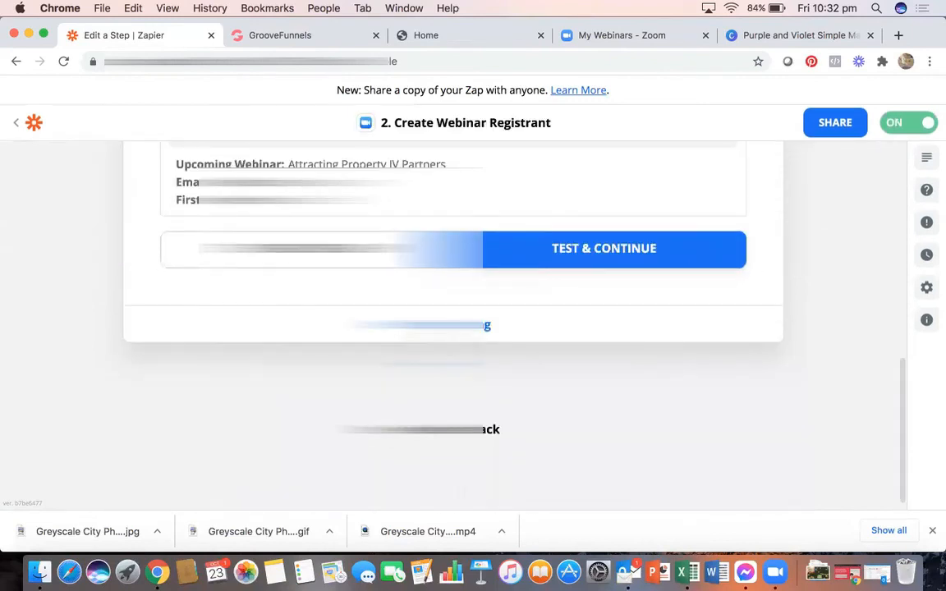
{"action": "left_click", "coordinate": [454, 326]}
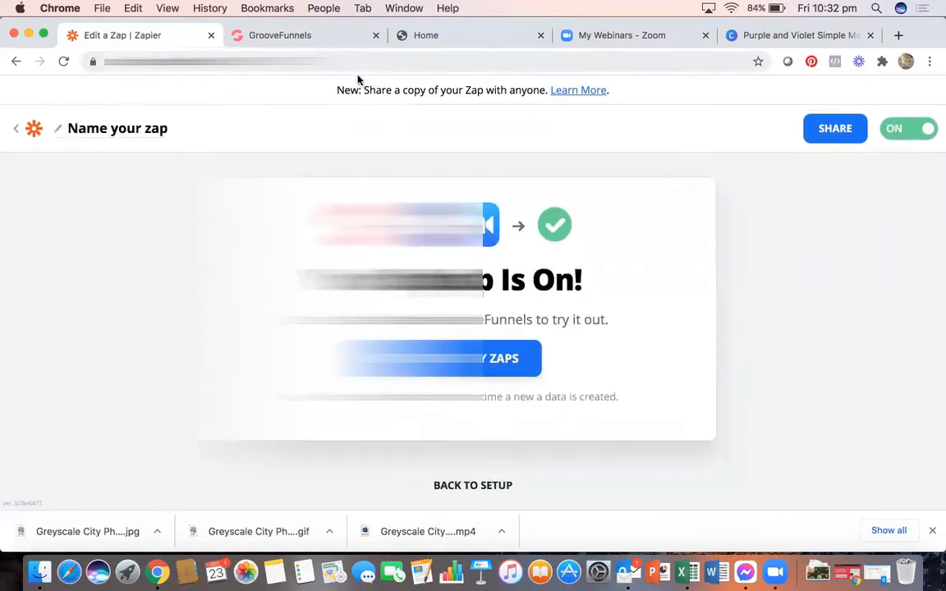
{"action": "left_click", "coordinate": [473, 37]}
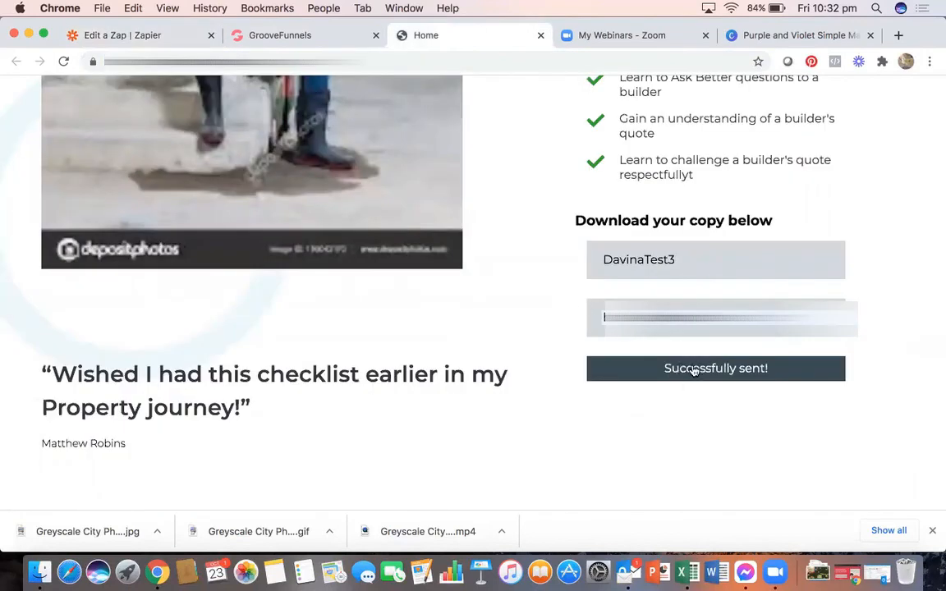
- Check the Attracting Property JV Partners registrants in Zoom: 3 registrants, 1 approved
{"action": "left_click", "coordinate": [583, 36]}
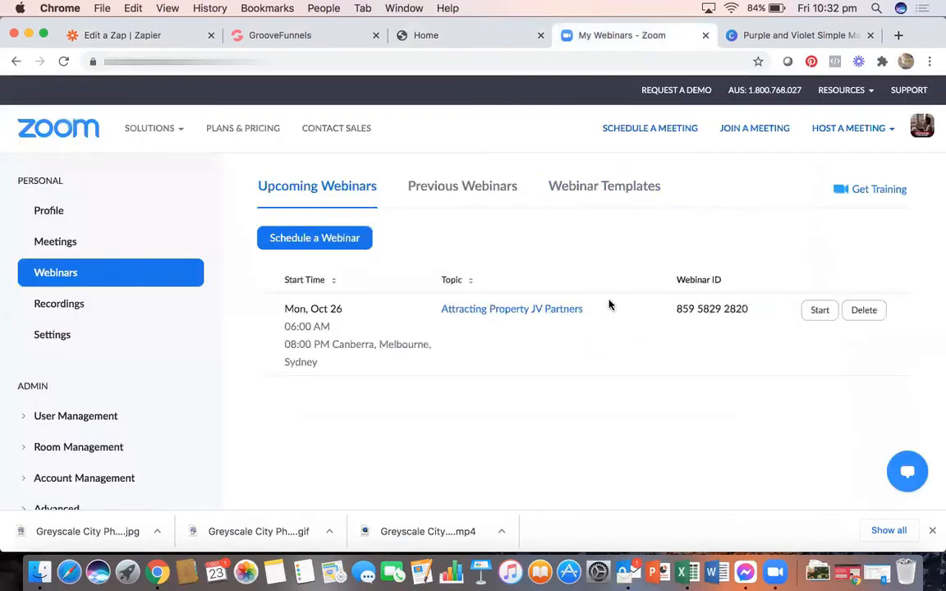
{"action": "left_click", "coordinate": [550, 309]}
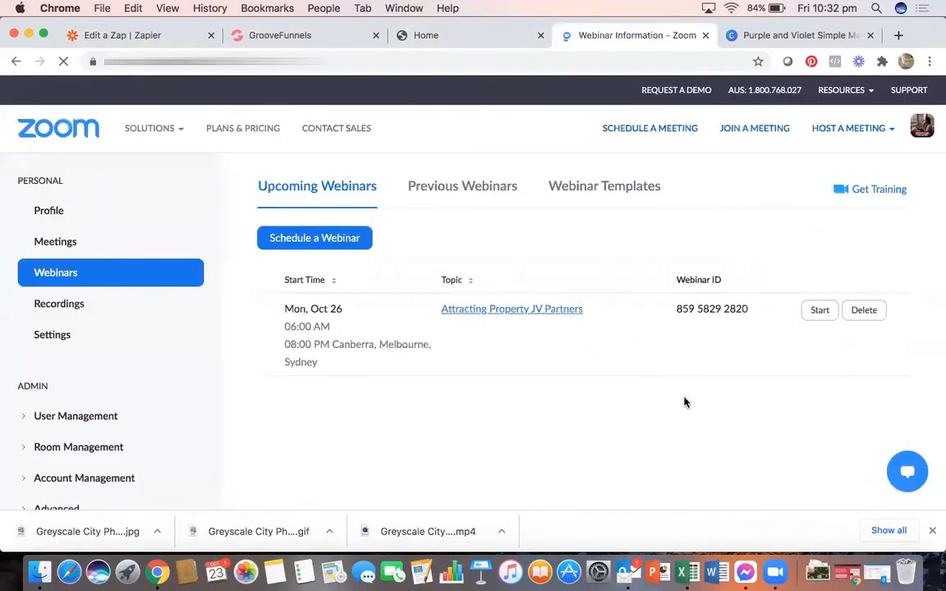
{"action": "scroll", "coordinate": [684, 401], "scroll_direction": "down", "scroll_amount": 10}
{"action": "scroll", "coordinate": [686, 403], "scroll_direction": "down", "scroll_amount": 3}
{"action": "scroll", "coordinate": [686, 402], "scroll_direction": "up", "scroll_amount": 2}
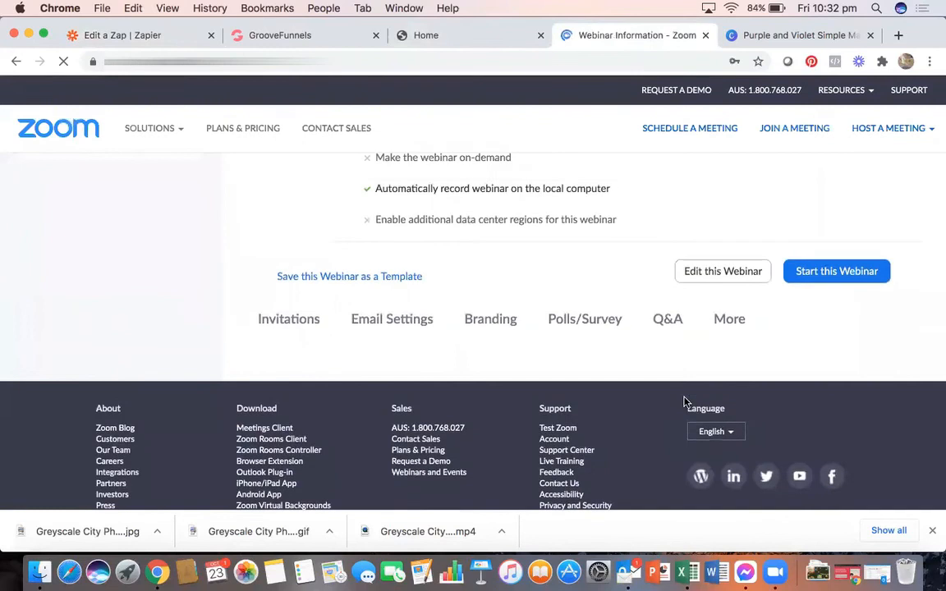
{"action": "scroll", "coordinate": [684, 401], "scroll_direction": "down", "scroll_amount": 6}
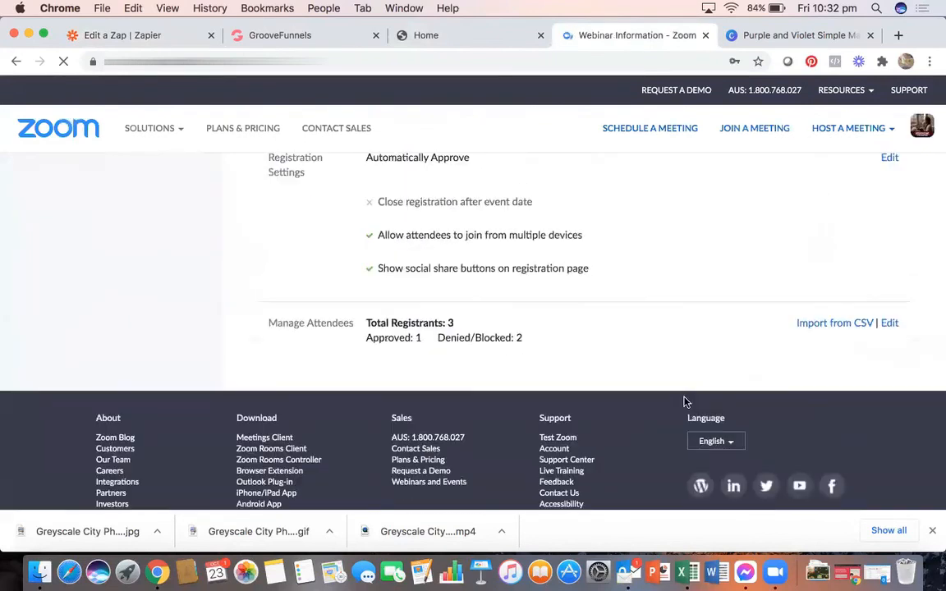
{"action": "left_click", "coordinate": [890, 322]}
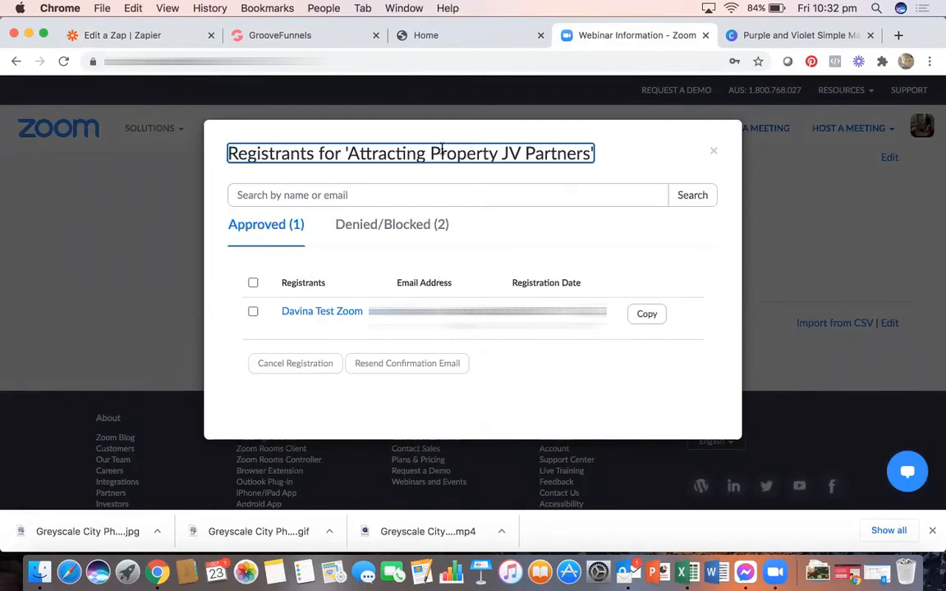
{"action": "left_click", "coordinate": [713, 151]}
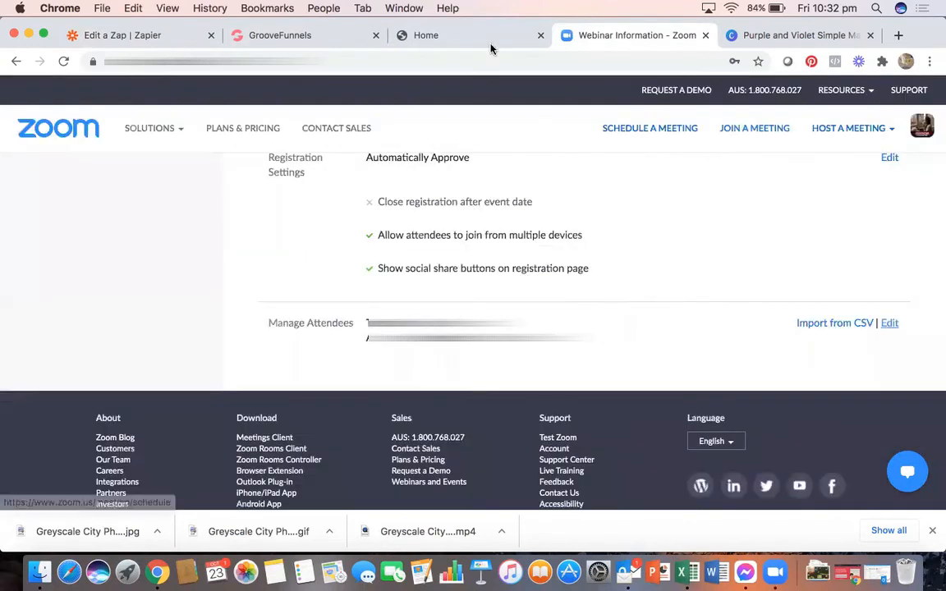
{"action": "left_click", "coordinate": [400, 36]}
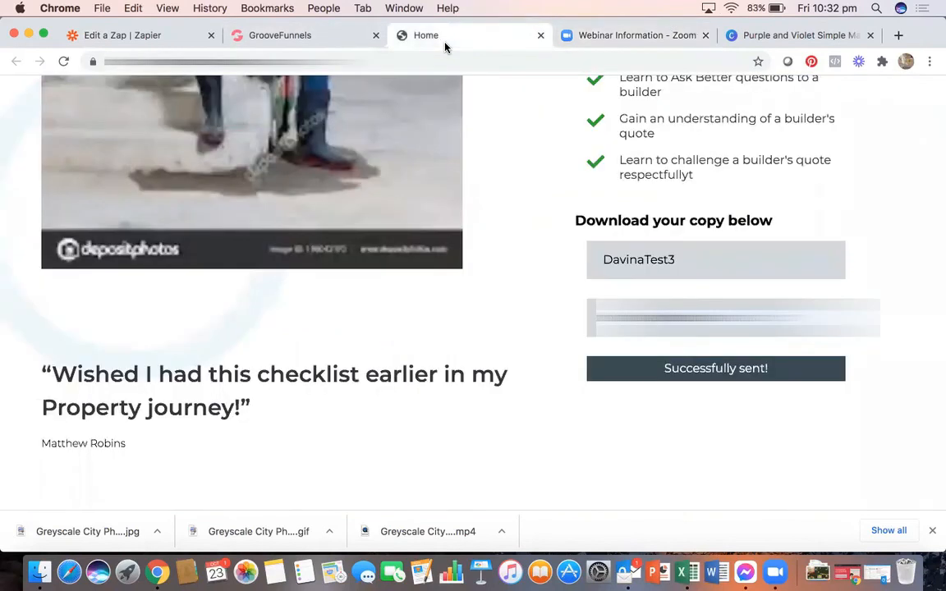
- Resubmit the download form and confirm the Attracting Property JV Partners webinar shows 2 approved registrants in Zoom
{"action": "left_click", "coordinate": [677, 378]}
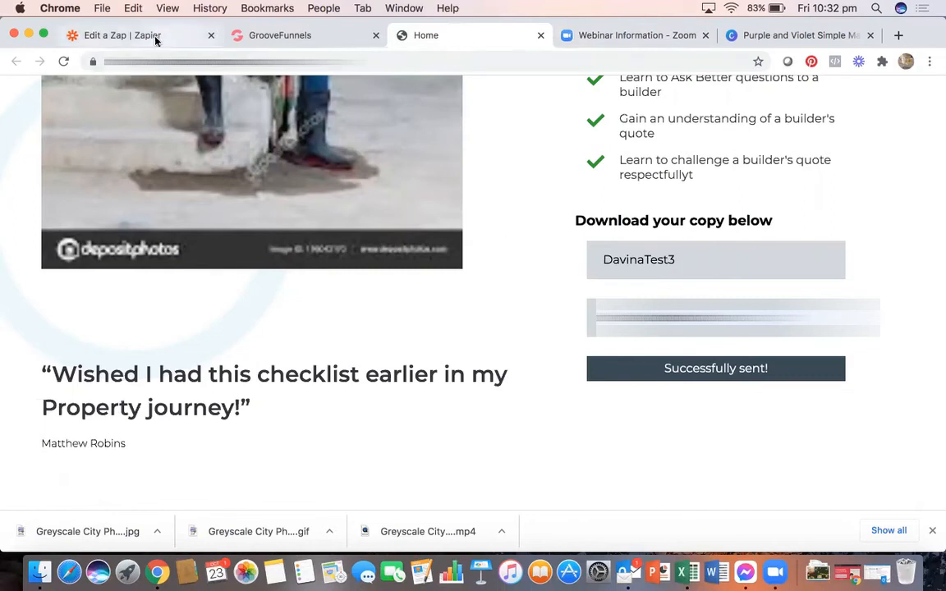
{"action": "left_click", "coordinate": [585, 36]}
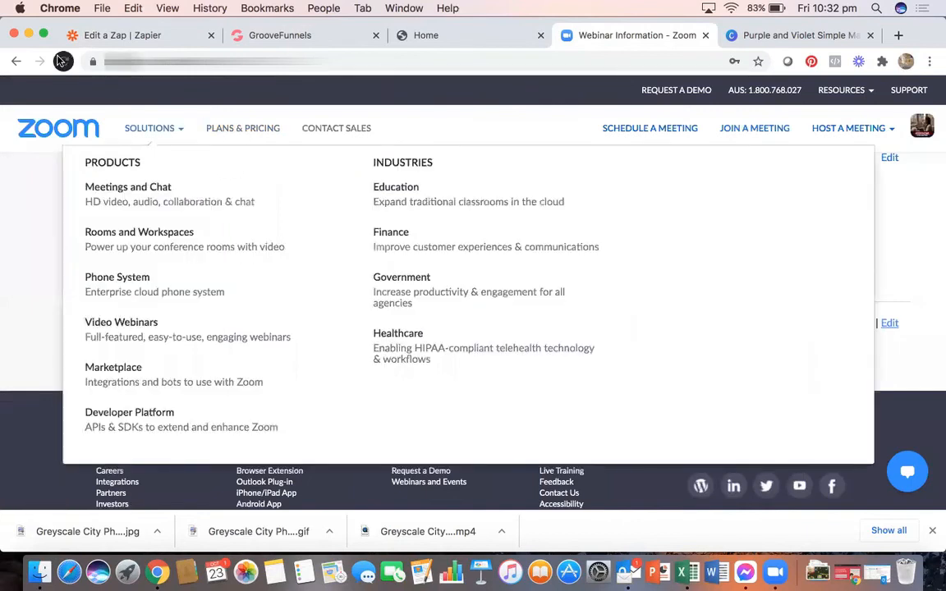
{"action": "left_click", "coordinate": [62, 61]}
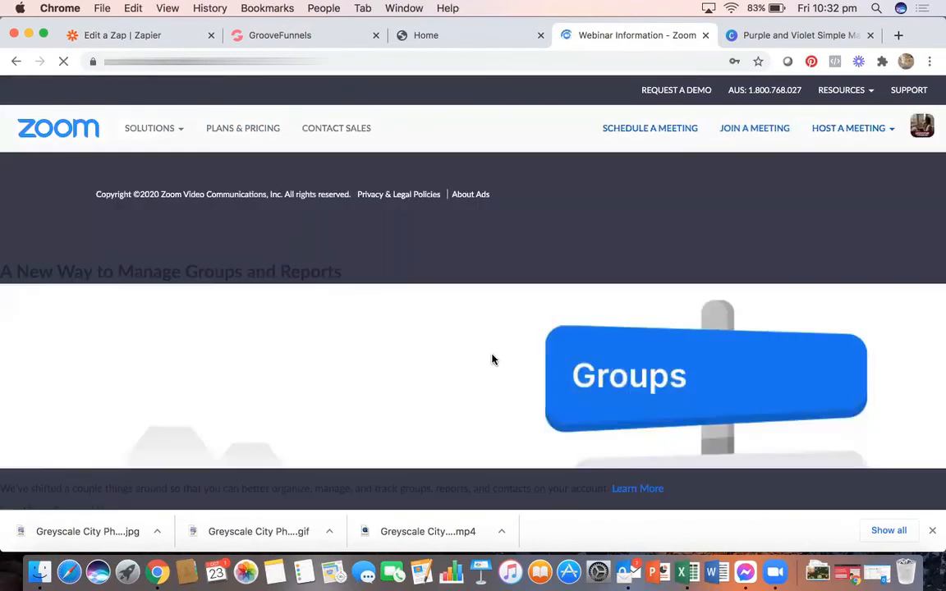
{"action": "scroll", "coordinate": [534, 372], "scroll_direction": "up", "scroll_amount": 2}
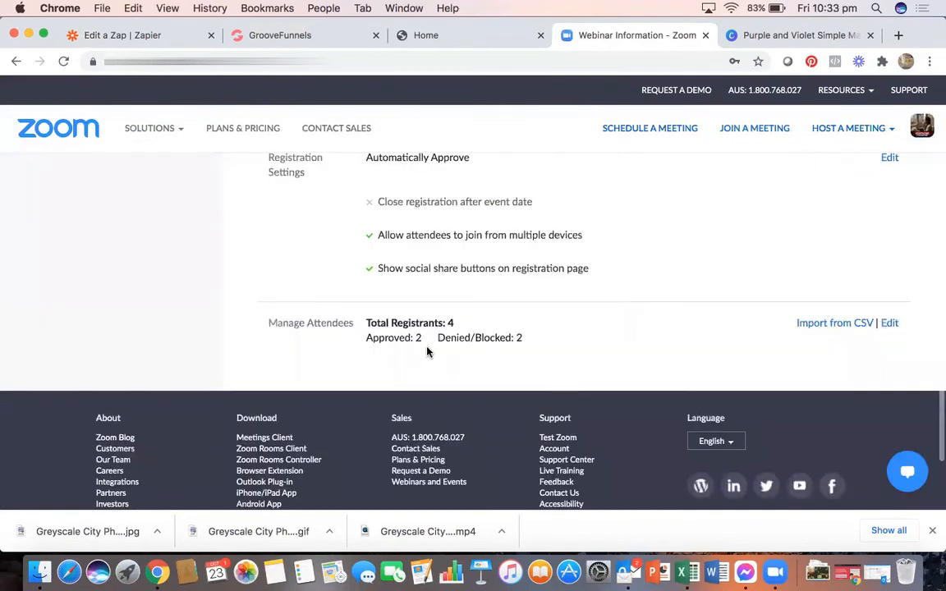
{"action": "left_click", "coordinate": [889, 326]}
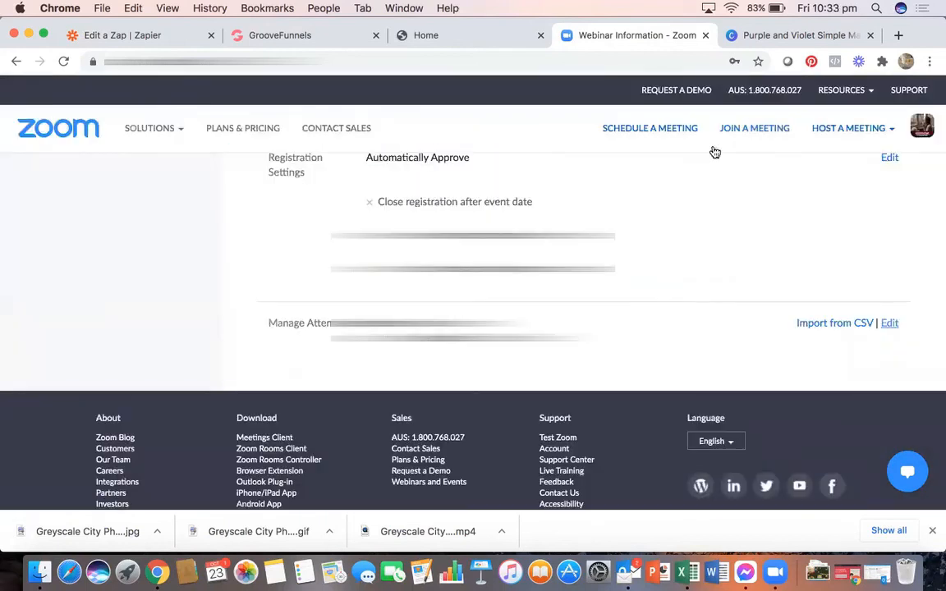
{"action": "left_click", "coordinate": [713, 151]}
{"action": "scroll", "coordinate": [567, 312], "scroll_direction": "up", "scroll_amount": 10}
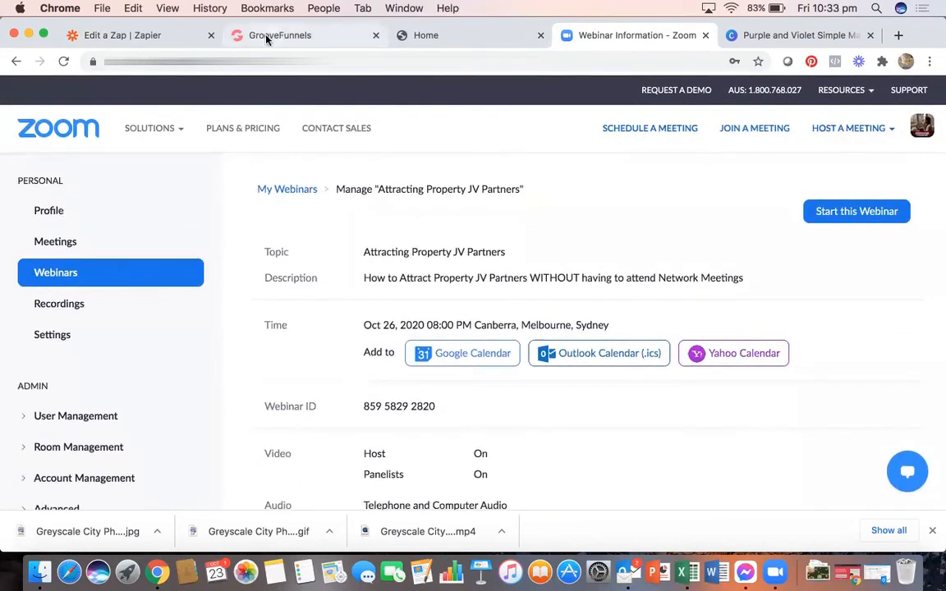
{"action": "left_click", "coordinate": [266, 40]}
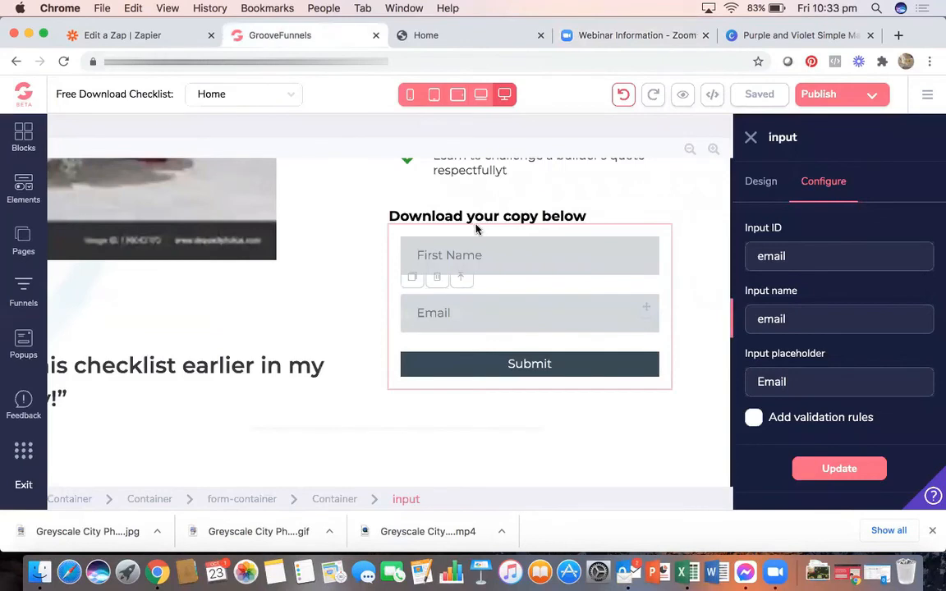
- Inspect the signup form's First Name field and its container, then return to the Zapier confirmation
{"action": "left_click", "coordinate": [518, 255]}
{"action": "left_click", "coordinate": [689, 241]}
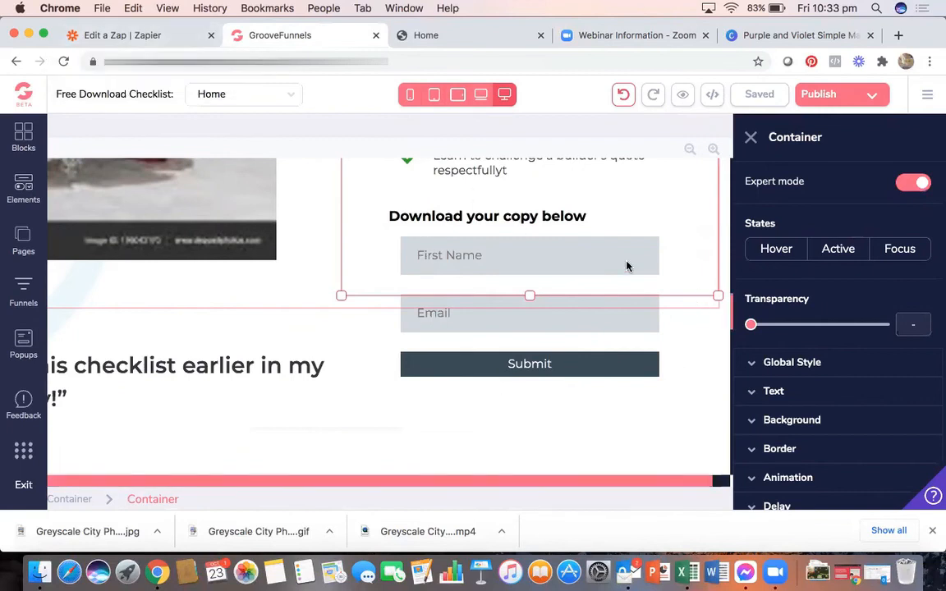
{"action": "left_click", "coordinate": [173, 38]}
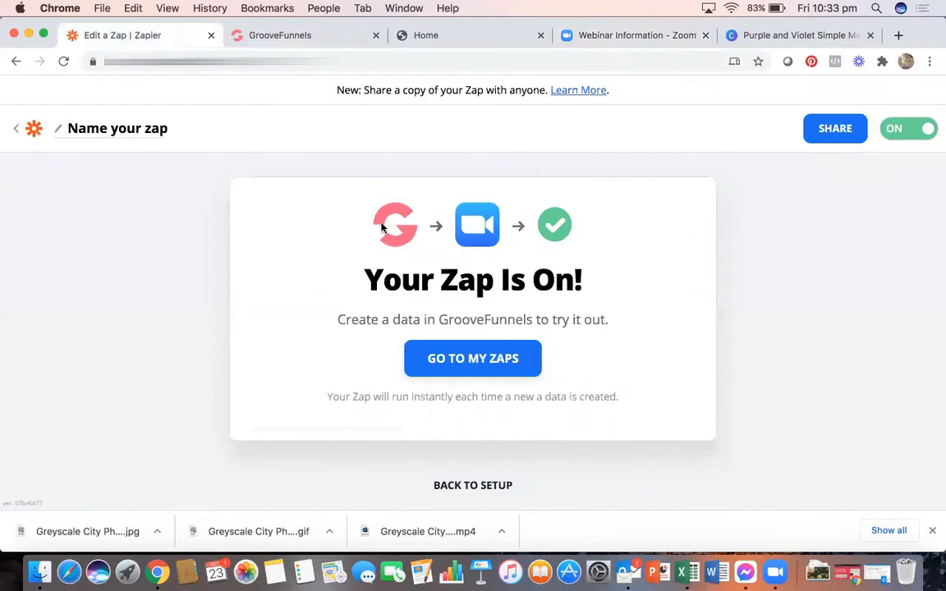
- Review the three connected Zapier integrations under GrooveFunnels' My integrations, then return to the Zaps dashboard
{"action": "left_click", "coordinate": [31, 127]}
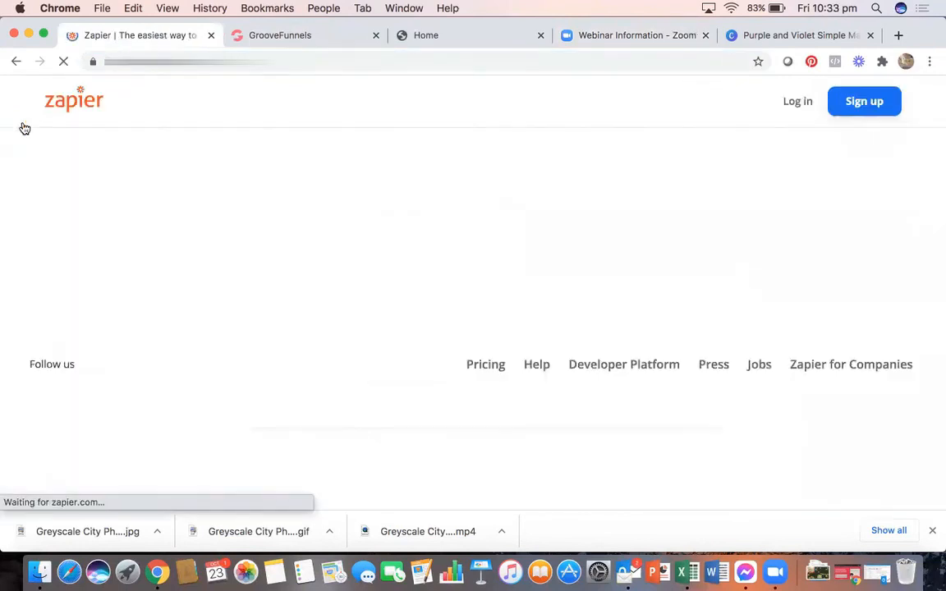
{"action": "left_click", "coordinate": [279, 35]}
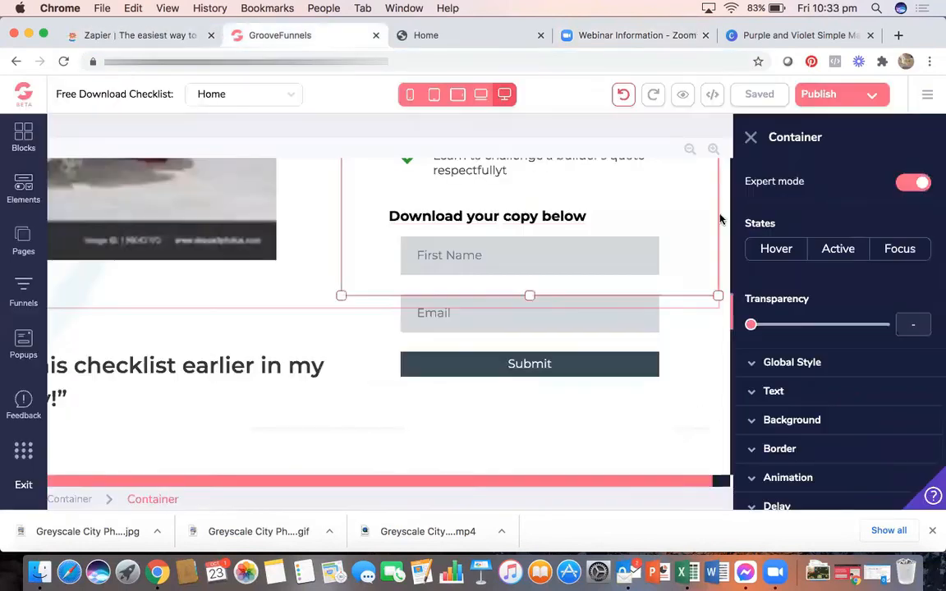
{"action": "left_click", "coordinate": [929, 98]}
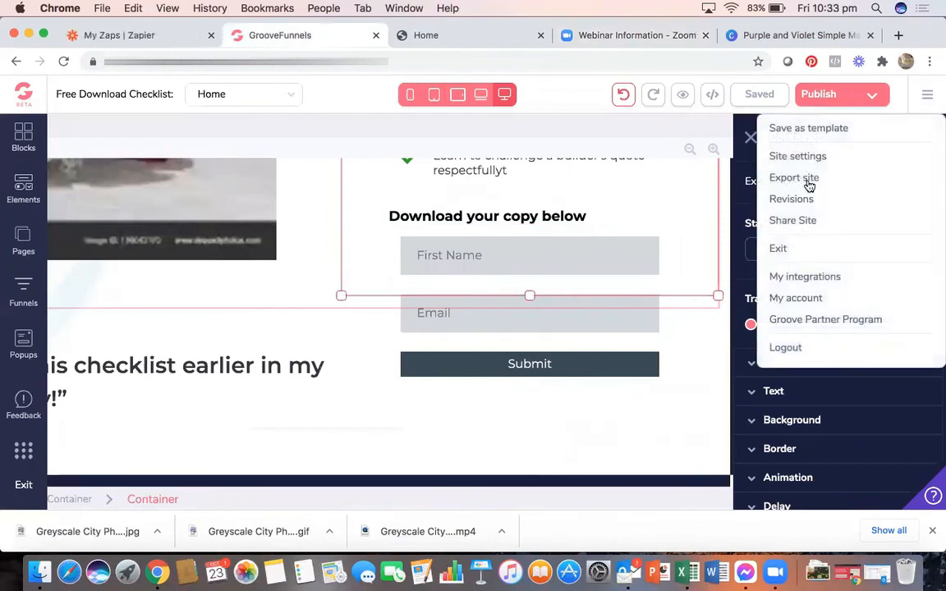
{"action": "left_click", "coordinate": [804, 277]}
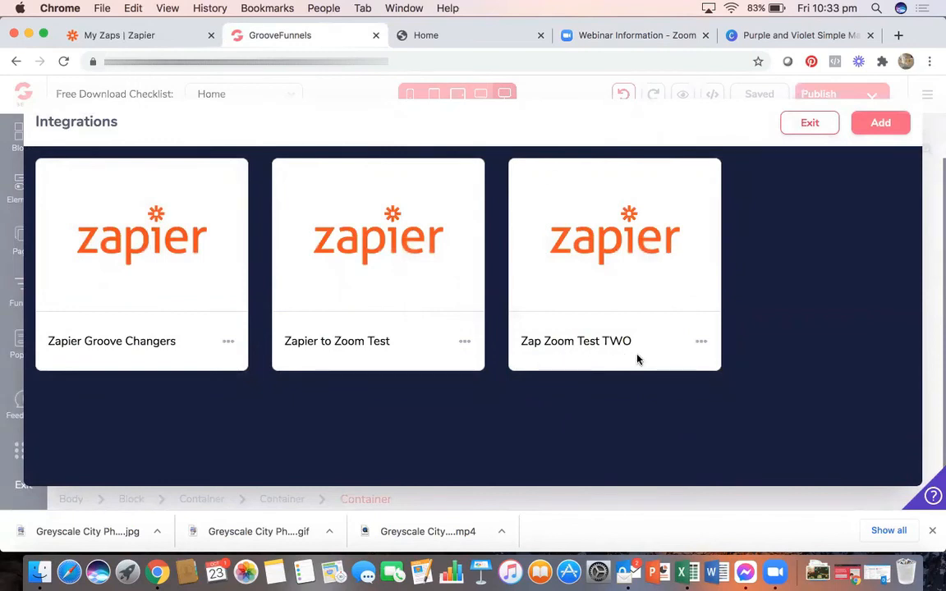
{"action": "left_click", "coordinate": [174, 42]}
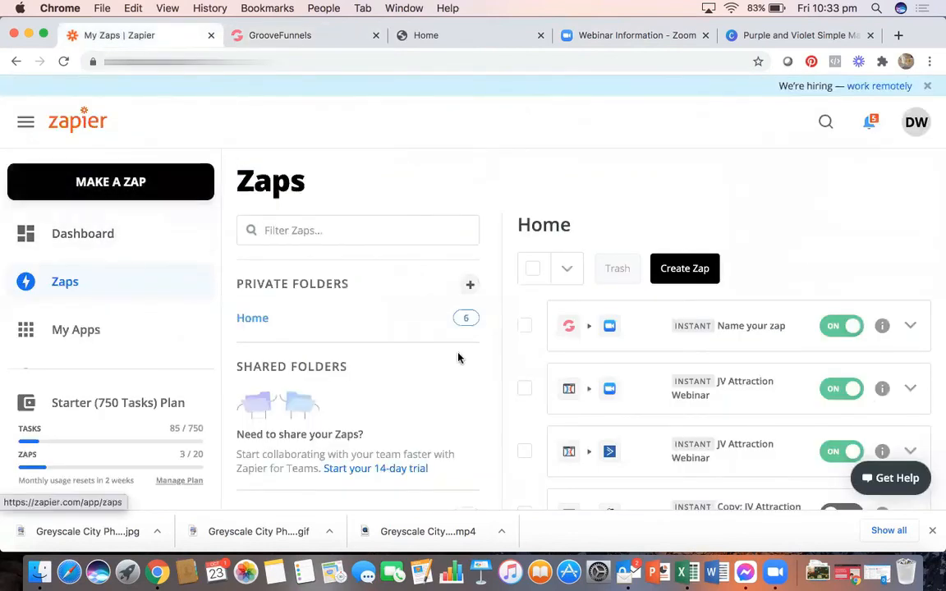
- Open the GrooveFunnels-to-Zoom zap and review its trigger's app, event, account and data
{"action": "left_click", "coordinate": [583, 318]}
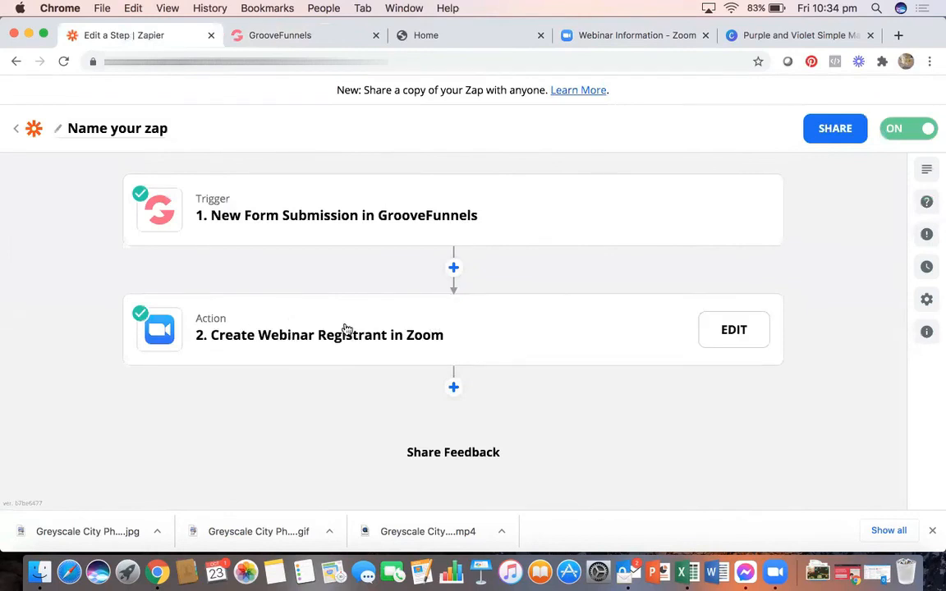
{"action": "left_click", "coordinate": [461, 225]}
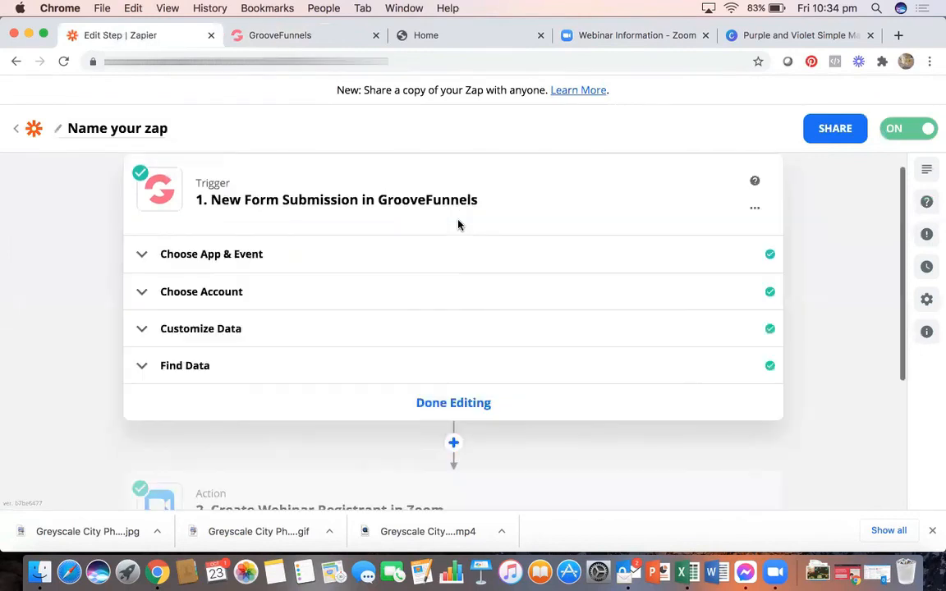
{"action": "left_click", "coordinate": [238, 256]}
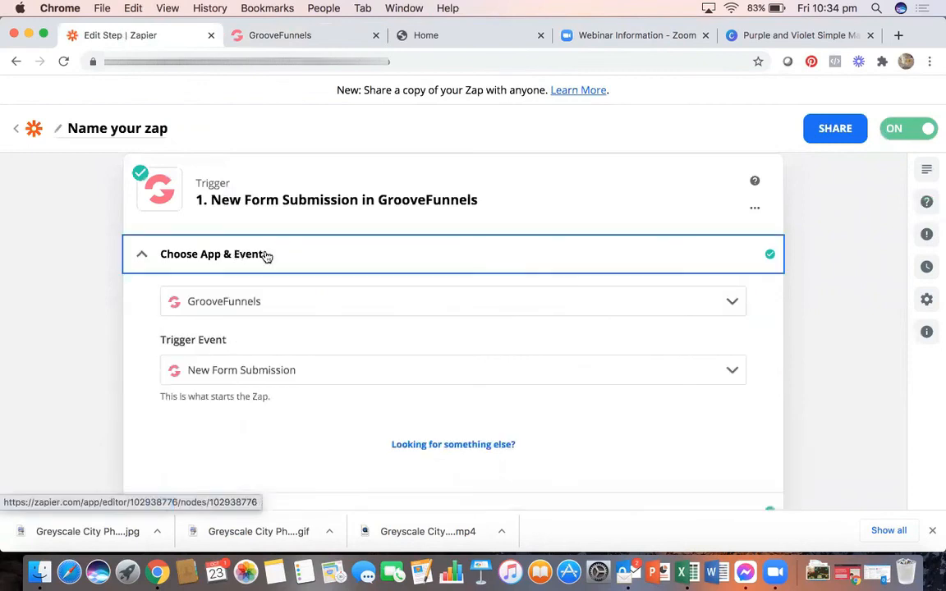
{"action": "scroll", "coordinate": [275, 362], "scroll_direction": "down", "scroll_amount": 2}
{"action": "left_click", "coordinate": [240, 338]}
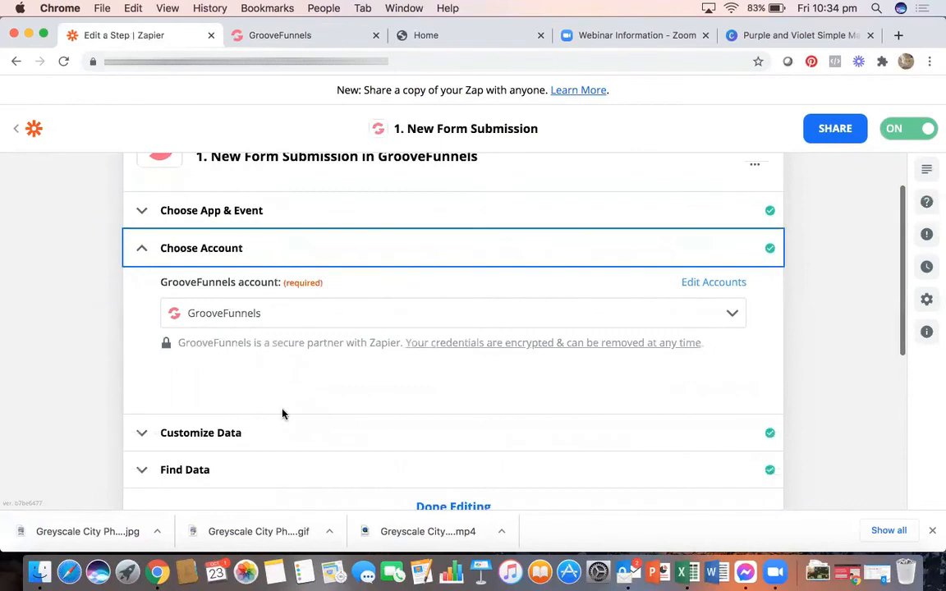
{"action": "left_click", "coordinate": [270, 432]}
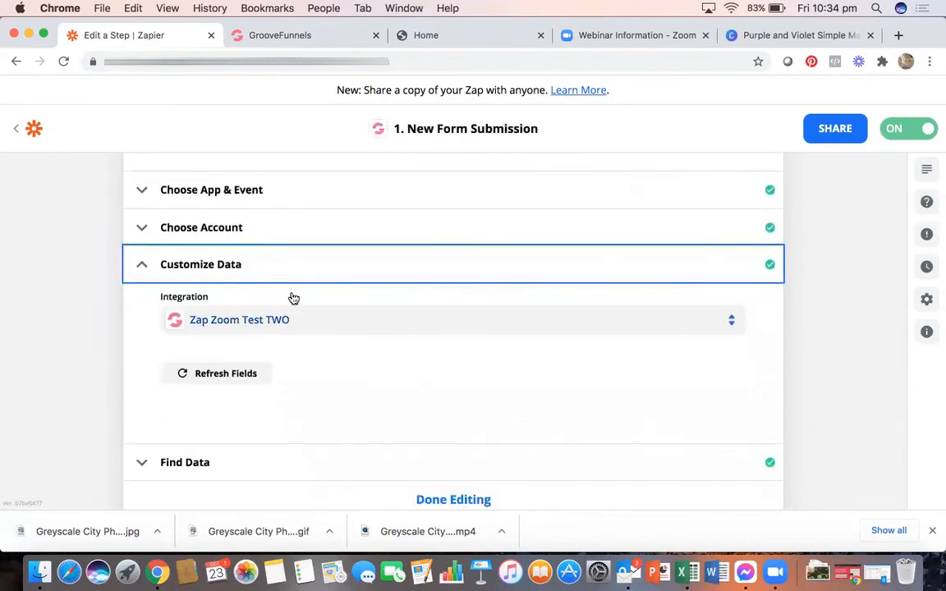
- Match the trigger's integration to Zap Zoom Test TWO in GrooveFunnels, then go back
{"action": "left_click", "coordinate": [291, 43]}
{"action": "left_click", "coordinate": [793, 128]}
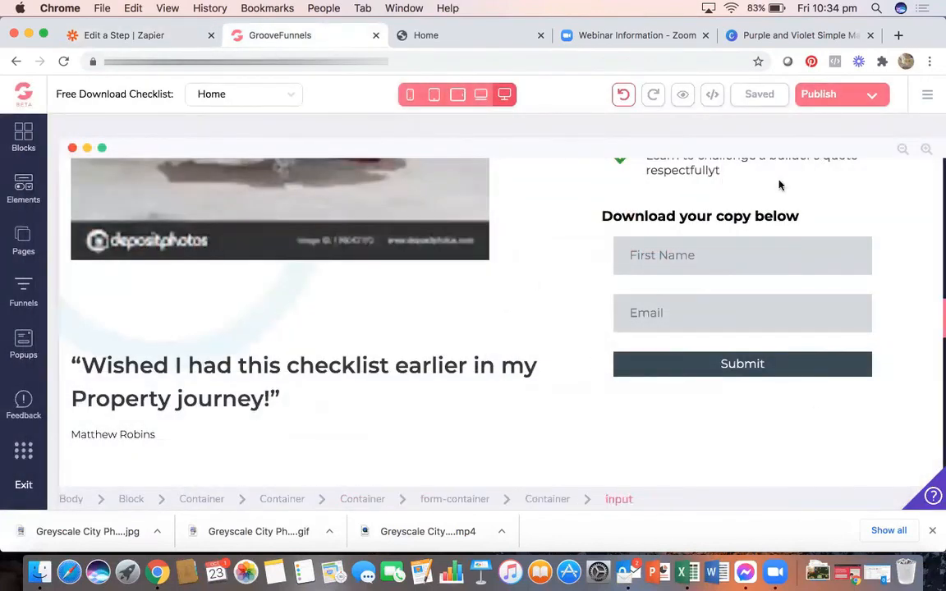
{"action": "left_click", "coordinate": [151, 35]}
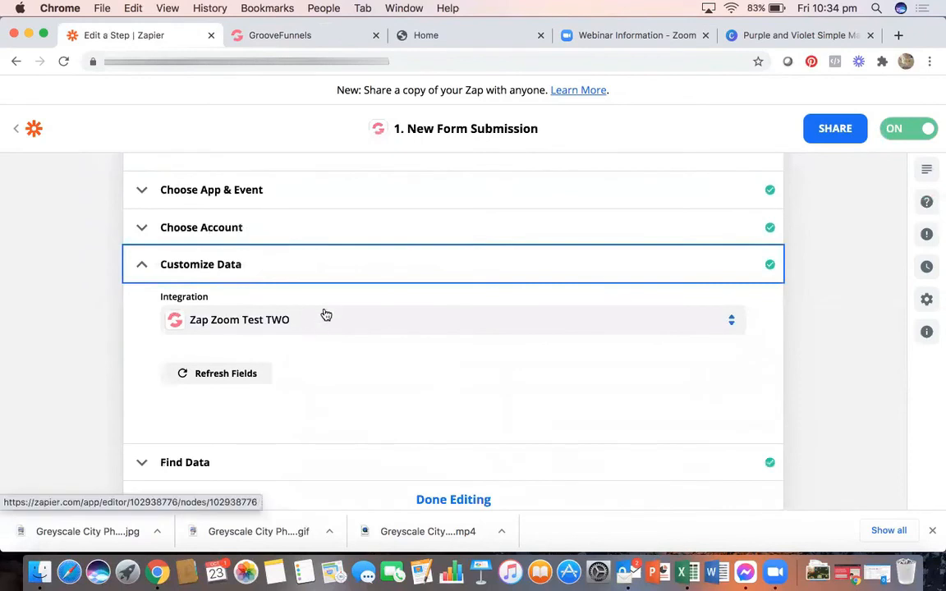
{"action": "scroll", "coordinate": [325, 311], "scroll_direction": "down", "scroll_amount": 5}
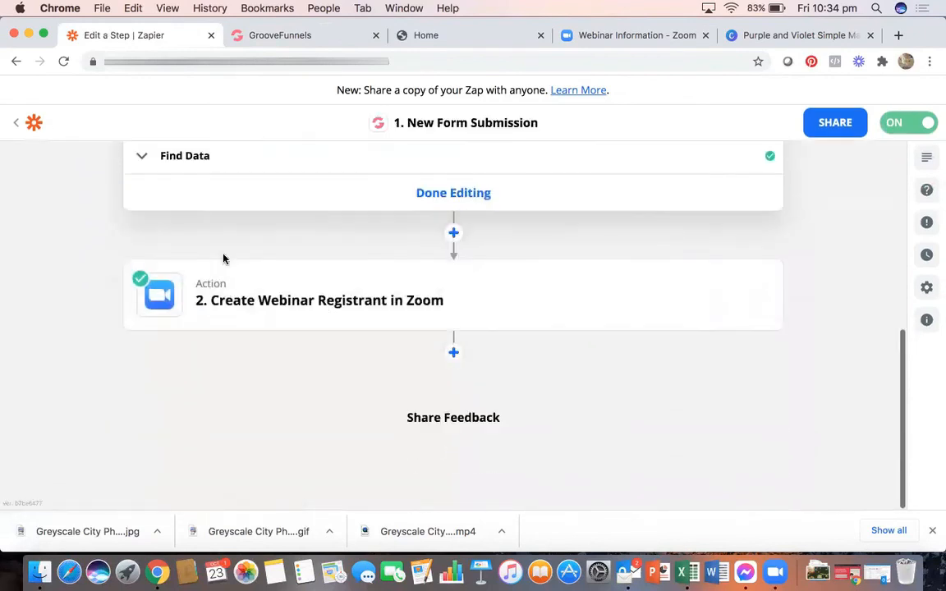
{"action": "scroll", "coordinate": [301, 251], "scroll_direction": "up", "scroll_amount": 5}
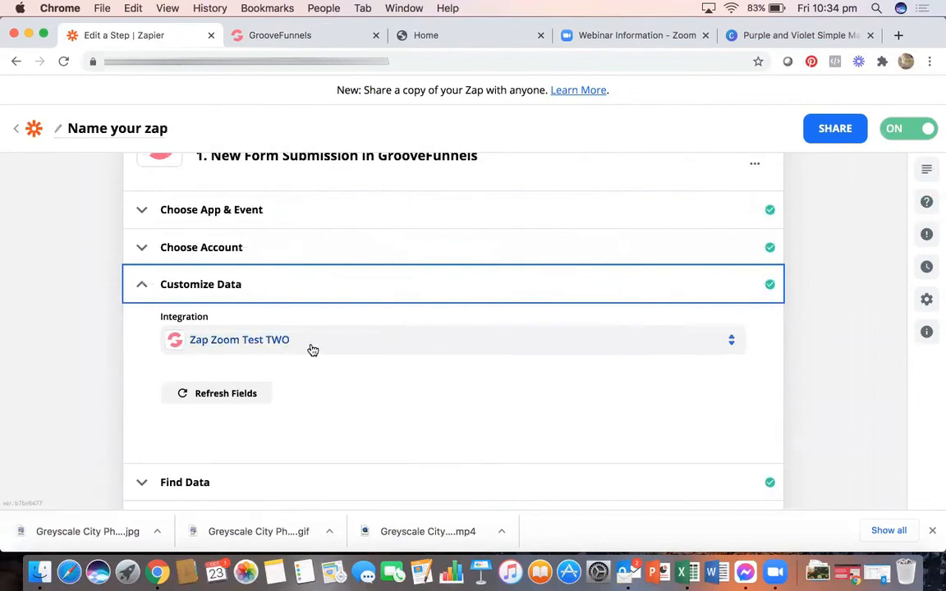
{"action": "scroll", "coordinate": [313, 351], "scroll_direction": "down", "scroll_amount": 3}
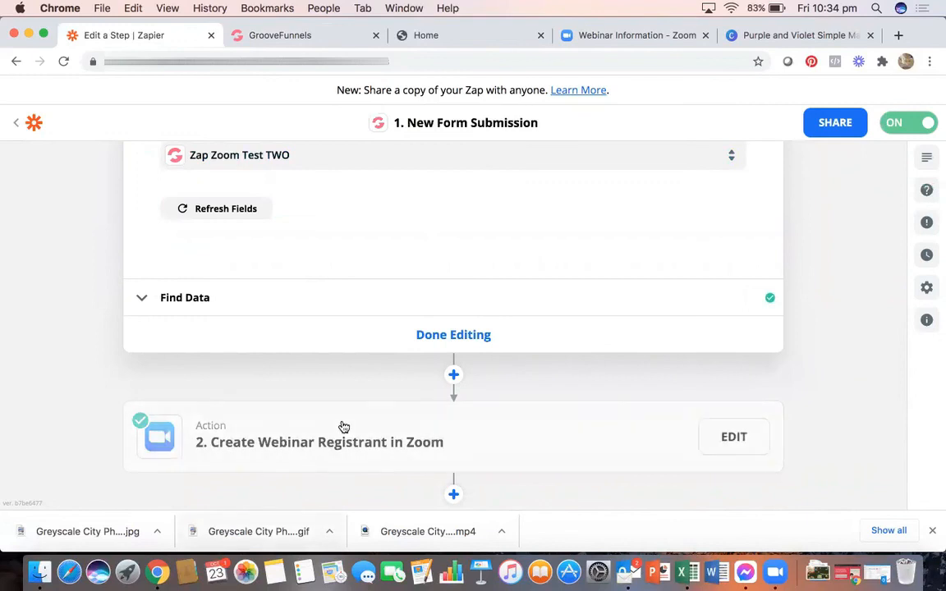
{"action": "left_click", "coordinate": [20, 127]}
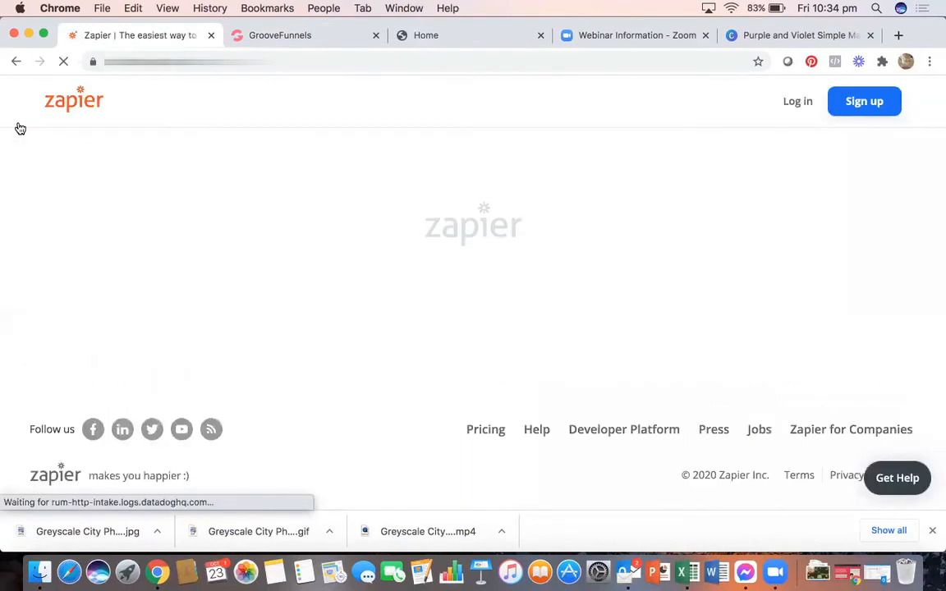
{"action": "left_click", "coordinate": [277, 37]}
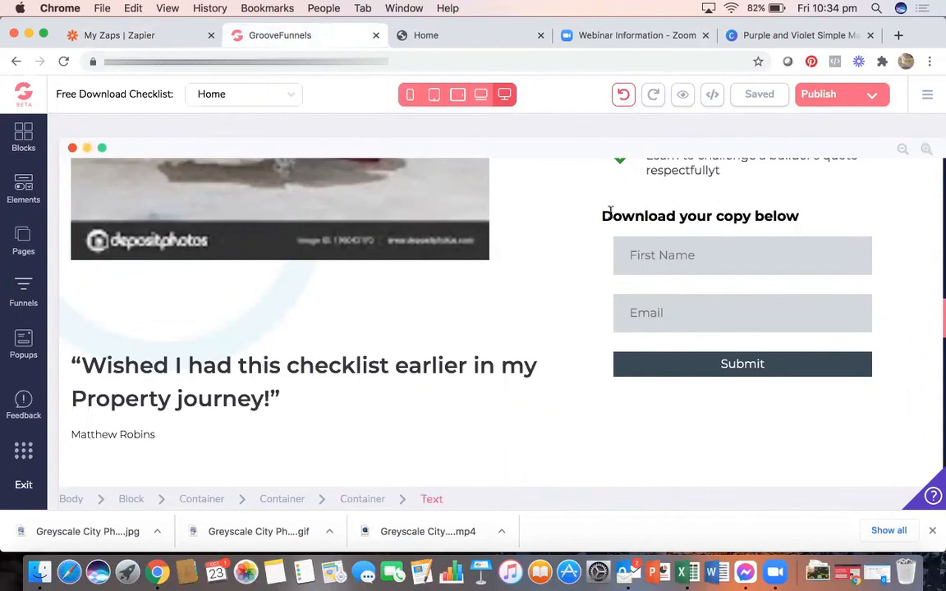
{"action": "scroll", "coordinate": [566, 239], "scroll_direction": "up", "scroll_amount": 10}
{"action": "scroll", "coordinate": [567, 239], "scroll_direction": "up", "scroll_amount": 4}
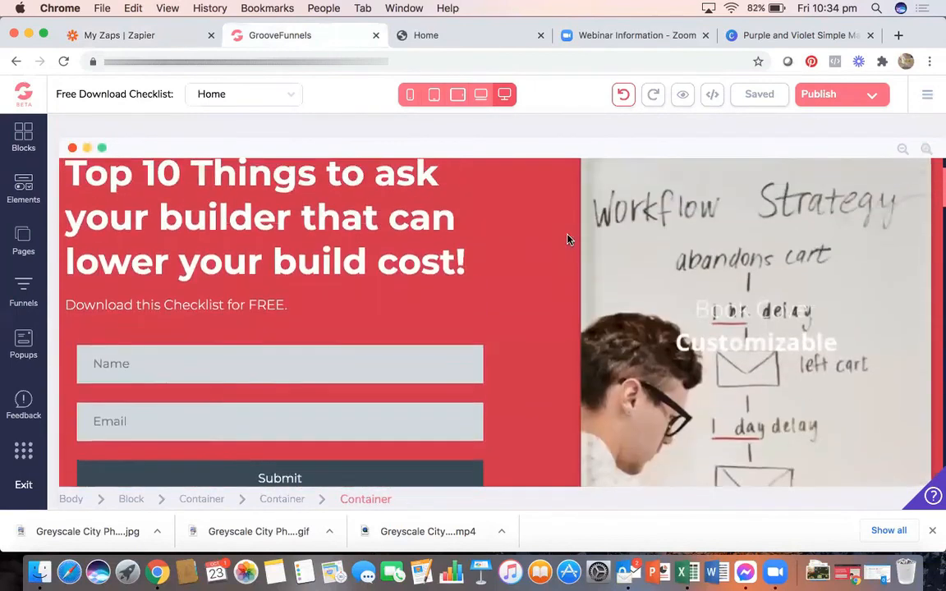
{"action": "scroll", "coordinate": [246, 312], "scroll_direction": "down", "scroll_amount": 2}
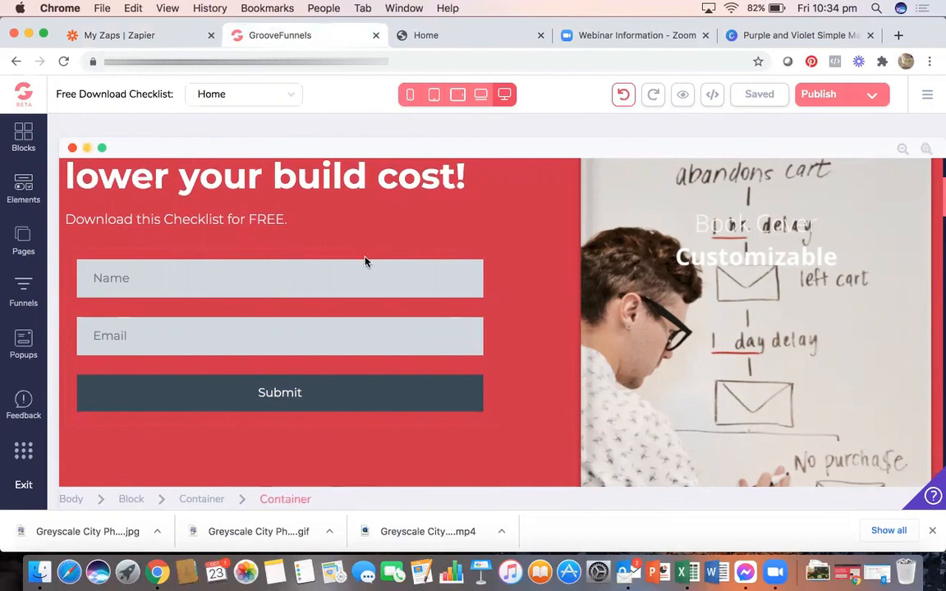
{"action": "left_click", "coordinate": [927, 100]}
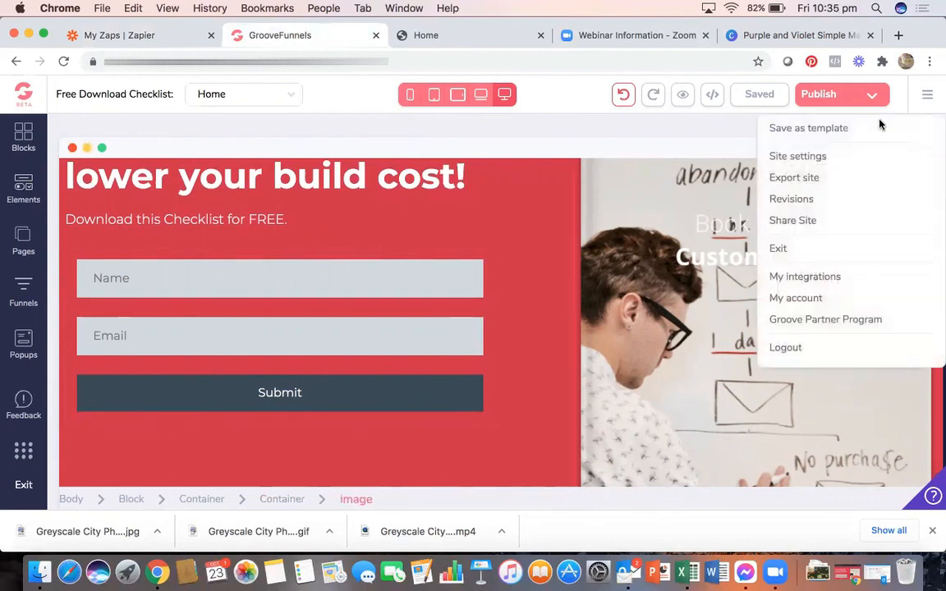
{"action": "left_click", "coordinate": [792, 276]}
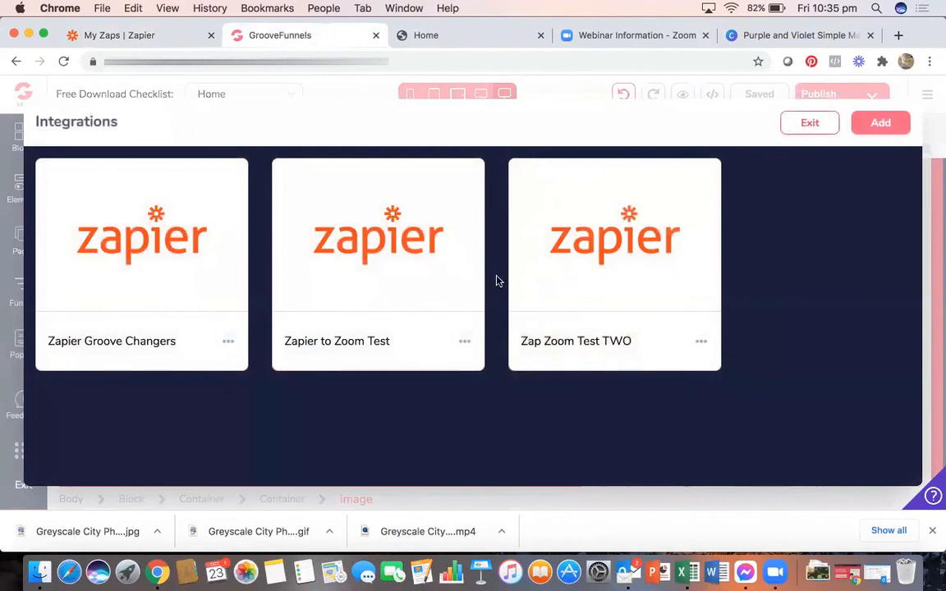
{"action": "left_click", "coordinate": [790, 123]}
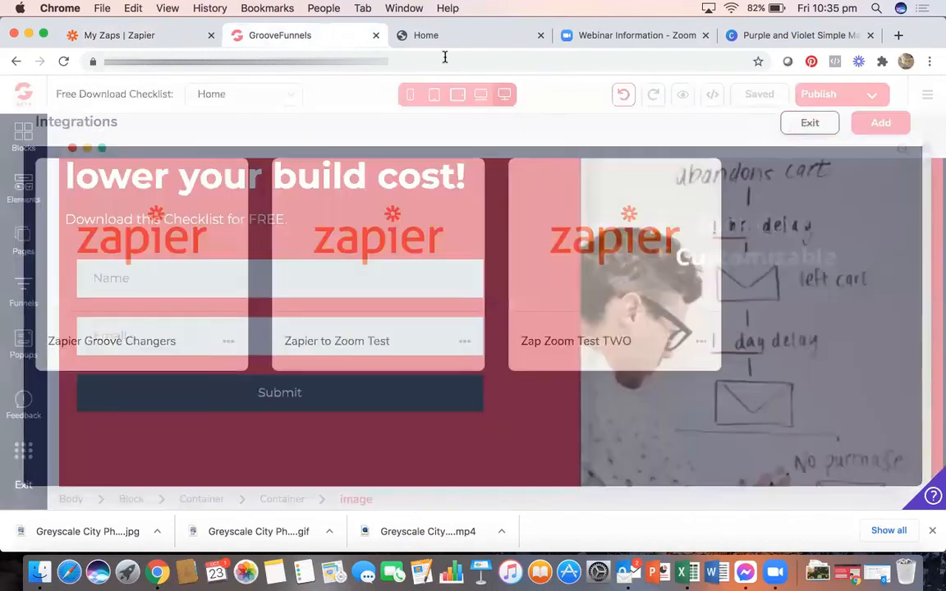
{"action": "left_click", "coordinate": [429, 35]}
{"action": "left_click", "coordinate": [168, 35]}
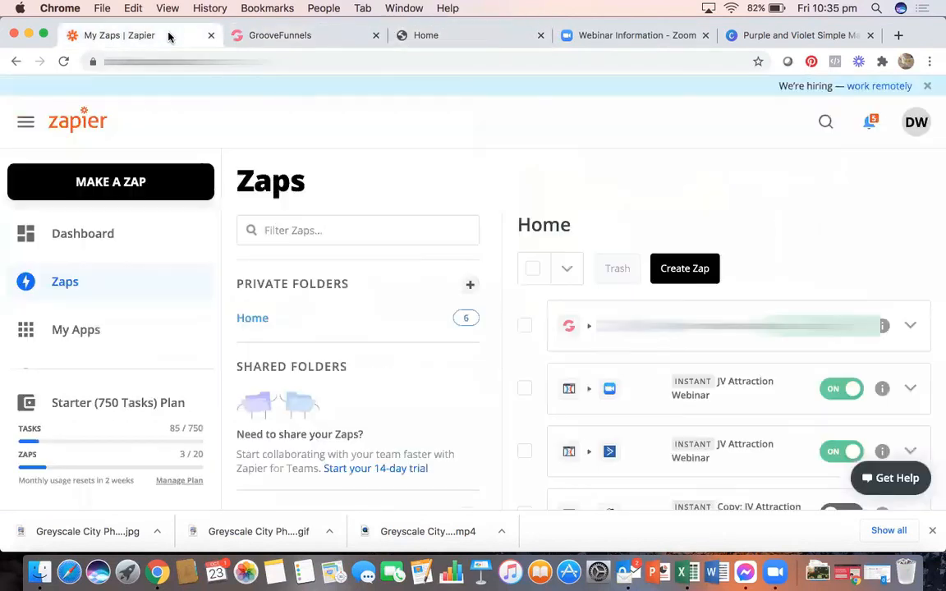